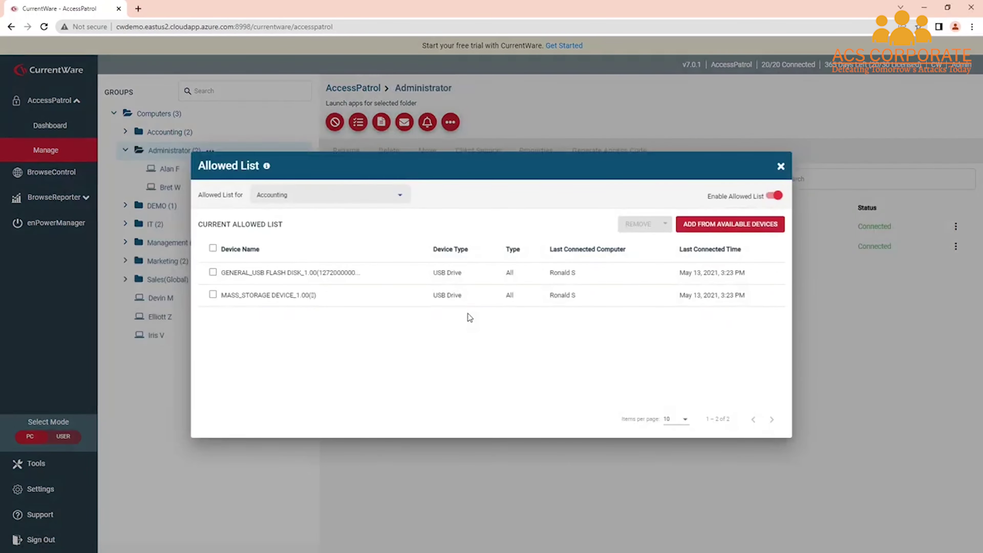
Step: Open the devices available for the Accounting group's allowed list and apply that group's device permissions
{"action": "left_click", "coordinate": [727, 228]}
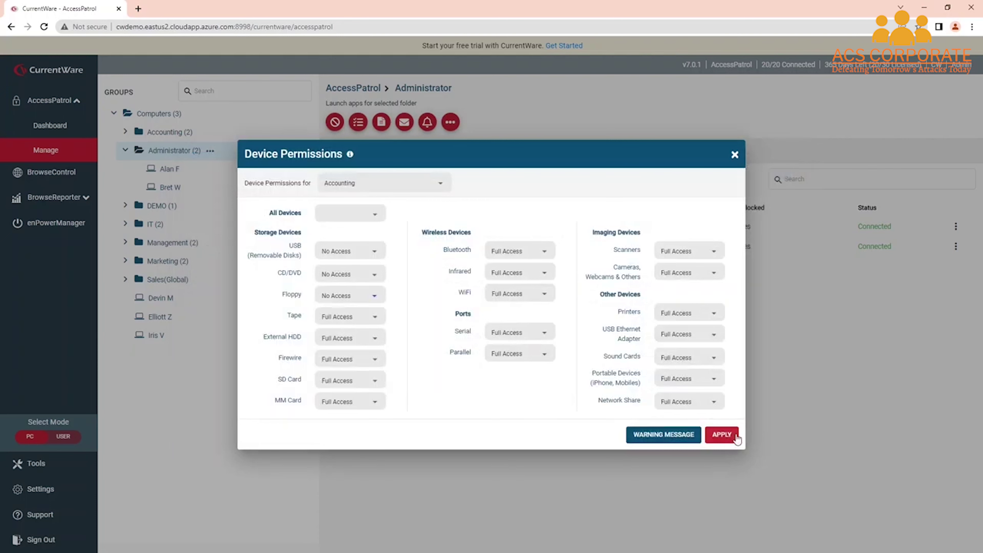
{"action": "left_click", "coordinate": [722, 434]}
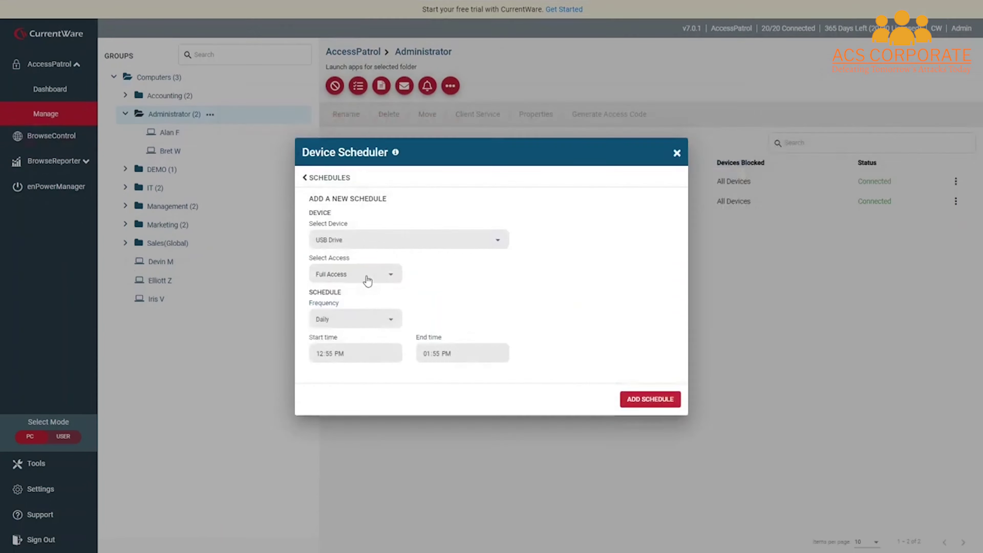
Step: Choose the access level for the daily USB Drive schedule and adjust the access code's duration in hours
{"action": "left_click", "coordinate": [367, 277]}
{"action": "left_click", "coordinate": [356, 292]}
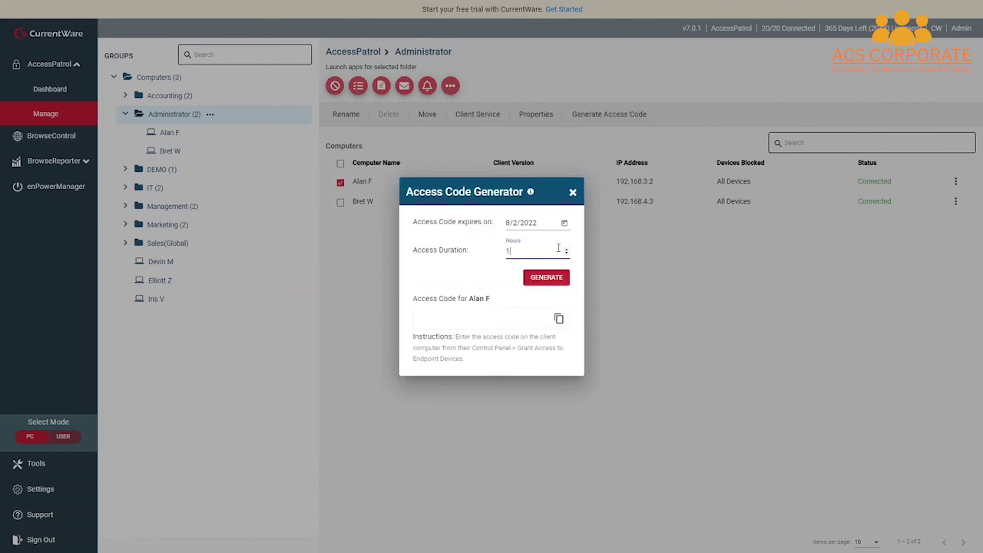
{"action": "left_click", "coordinate": [566, 250]}
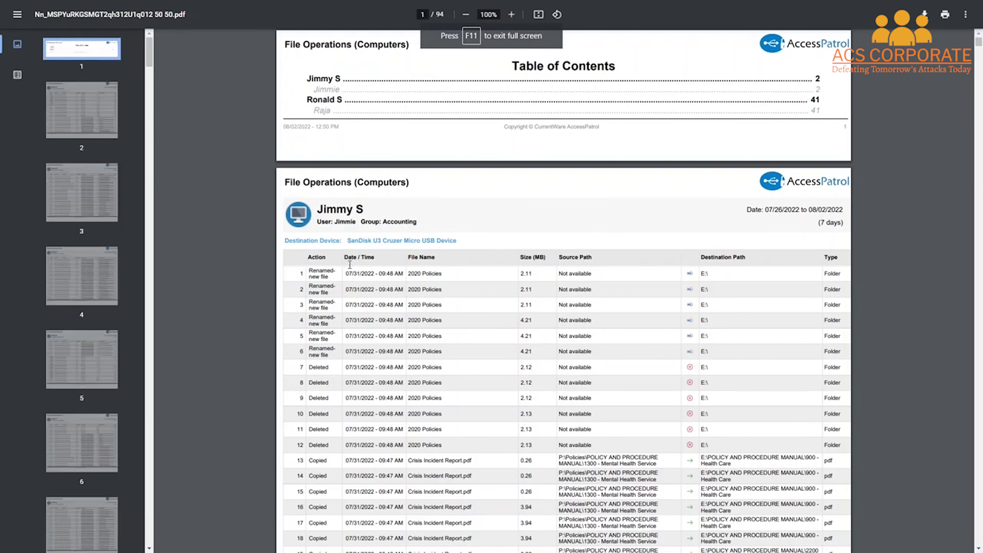
Step: Jump to the second computer's section of the File Operations report and examine its copied files
{"action": "left_click", "coordinate": [340, 111]}
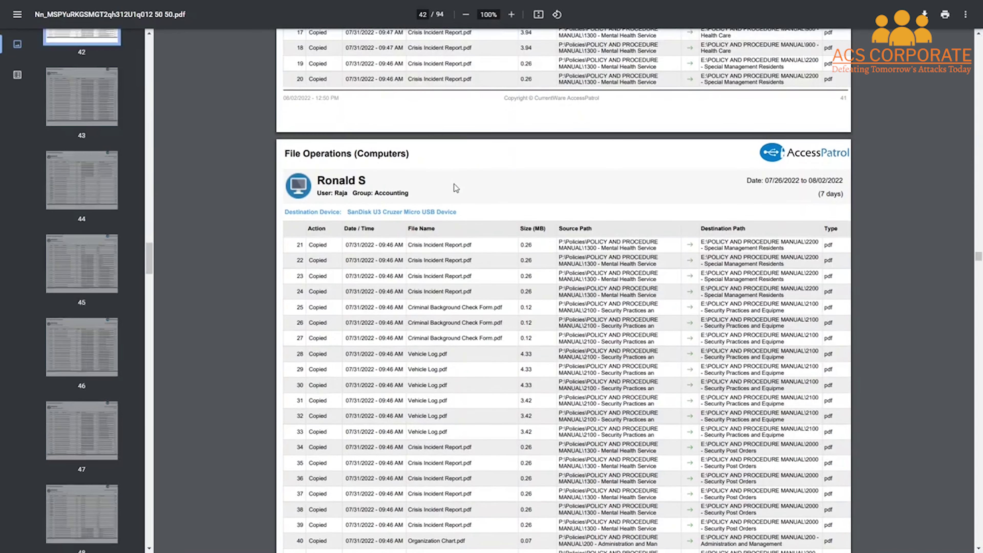
{"action": "scroll", "coordinate": [460, 300], "scroll_direction": "down", "scroll_amount": 1}
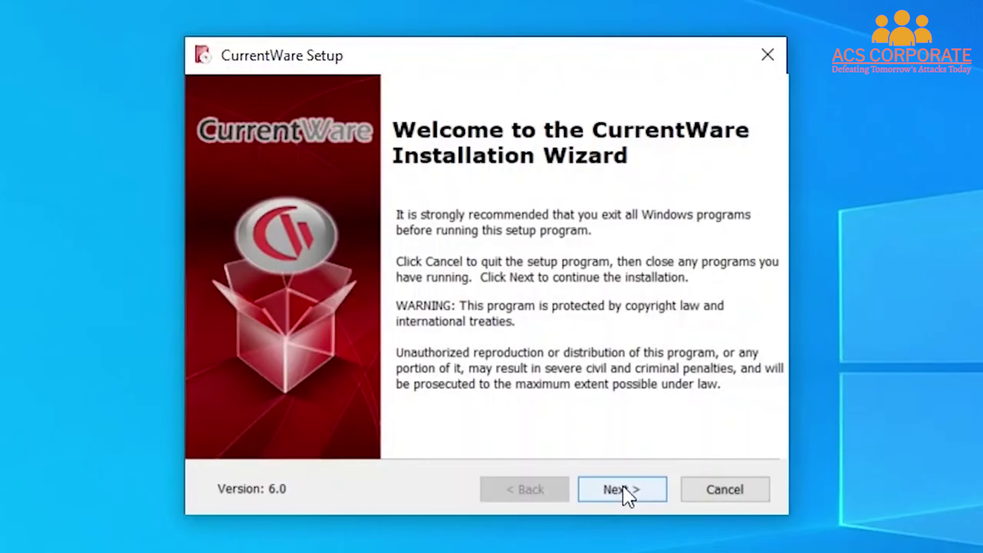
Step: Continue past the welcome page of the CurrentWare installation wizard
{"action": "left_click", "coordinate": [624, 491]}
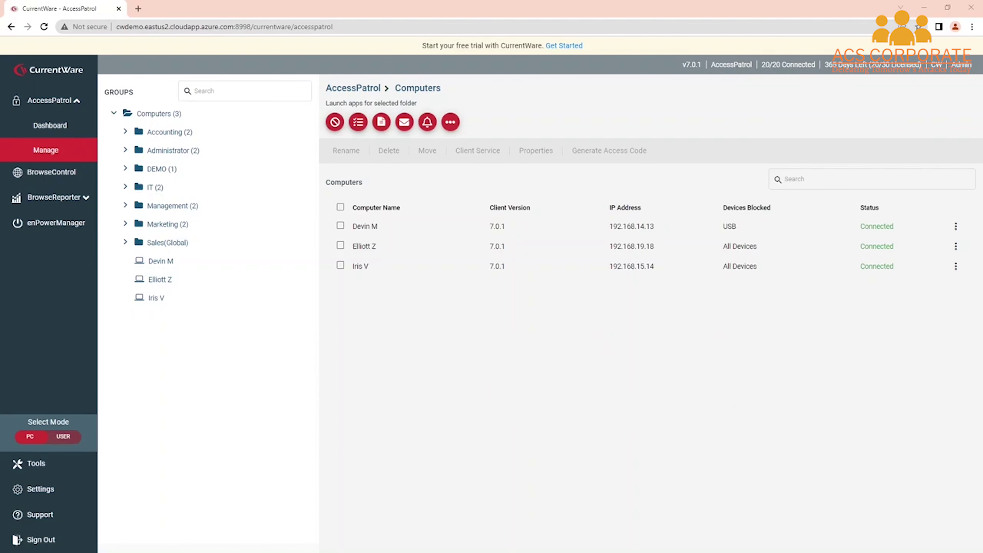
Step: Open Device Permissions from the Administrator group and switch the permissions to the Accounting group
{"action": "left_click", "coordinate": [173, 150]}
{"action": "left_click", "coordinate": [173, 151]}
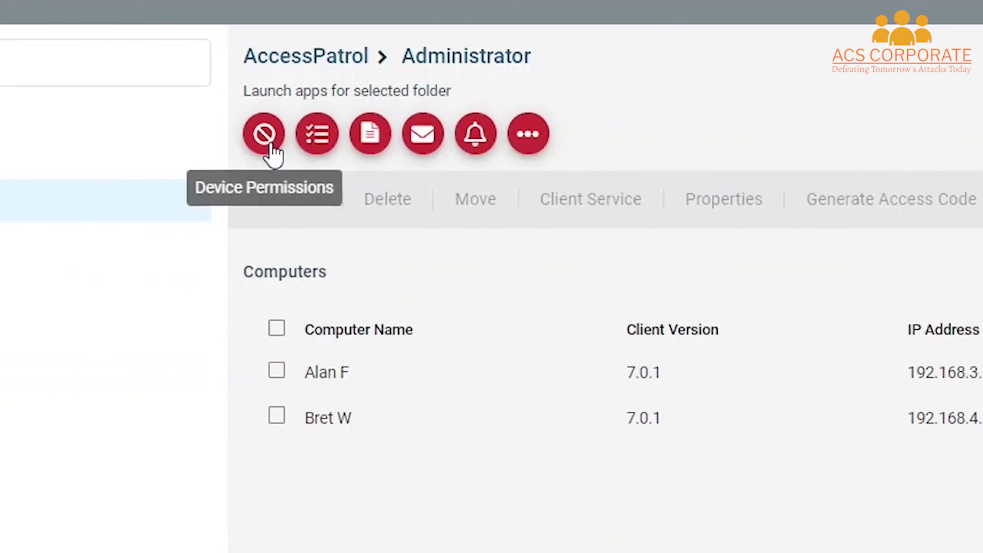
{"action": "left_click", "coordinate": [272, 172]}
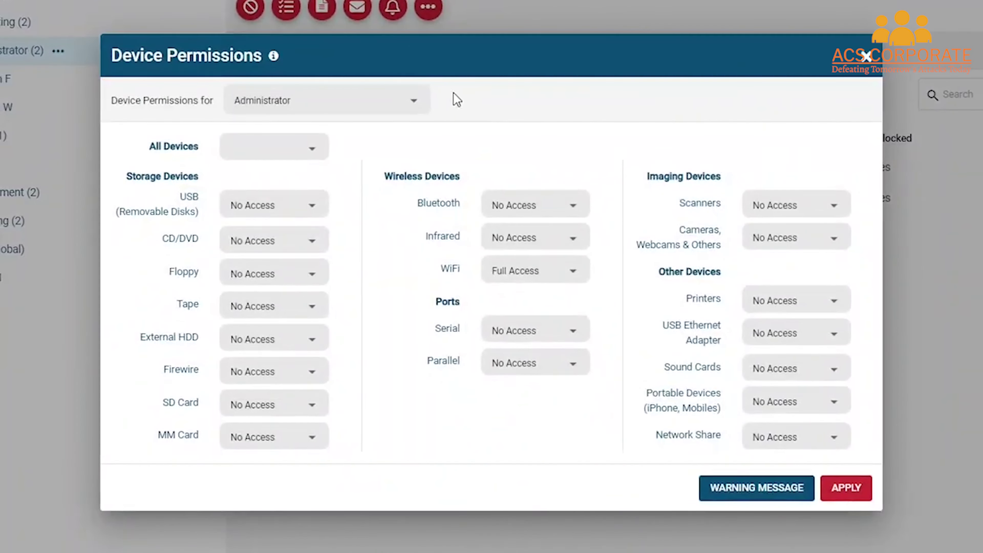
{"action": "left_click", "coordinate": [374, 104]}
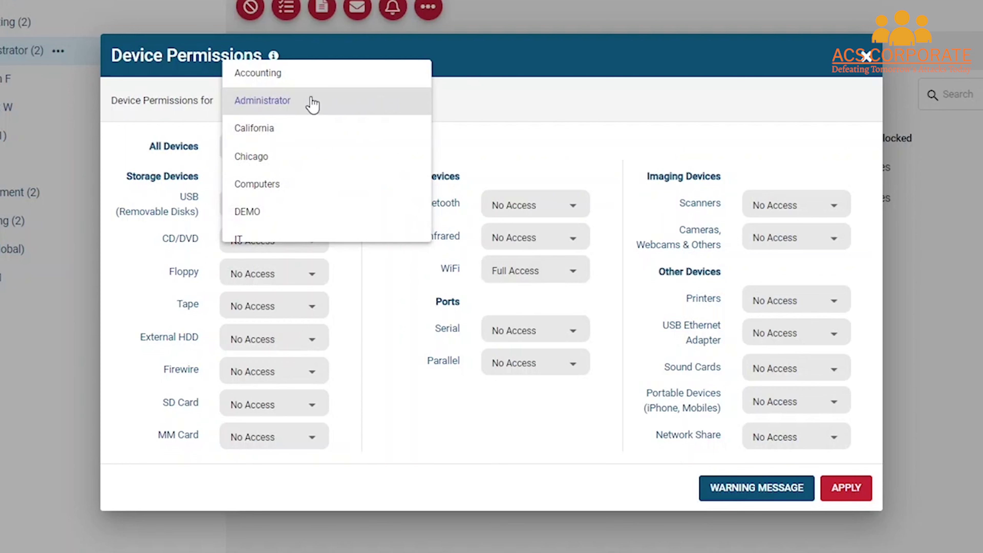
{"action": "left_click", "coordinate": [280, 74]}
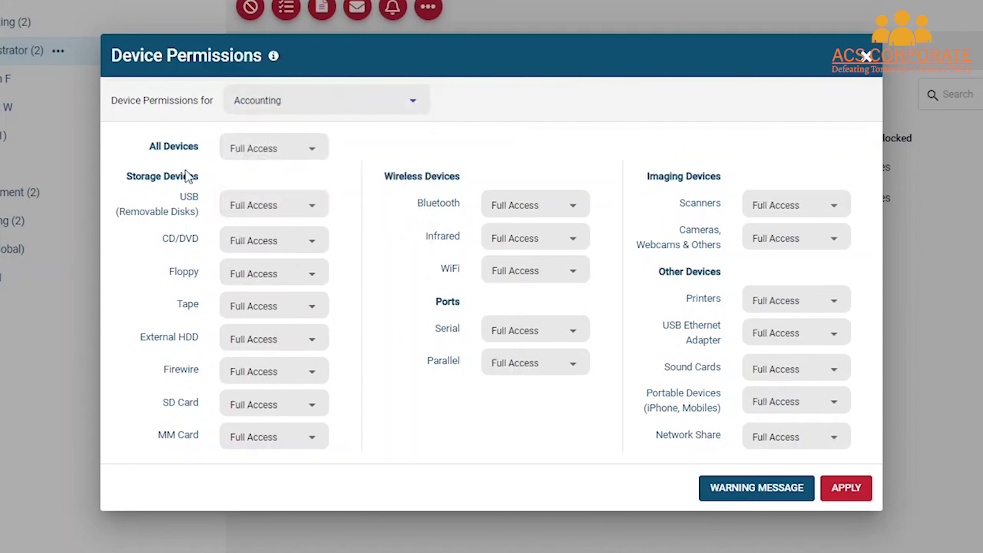
Step: Set USB removable disks and CD/DVD to No Access for Accounting and open the Floppy access options
{"action": "left_click", "coordinate": [269, 207]}
{"action": "left_click", "coordinate": [273, 264]}
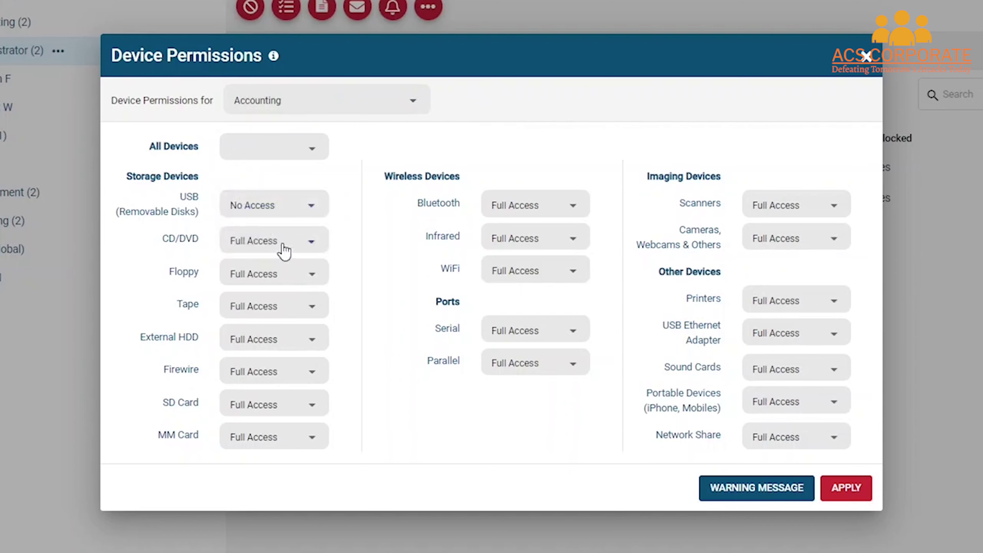
{"action": "left_click", "coordinate": [284, 252]}
{"action": "left_click", "coordinate": [286, 300]}
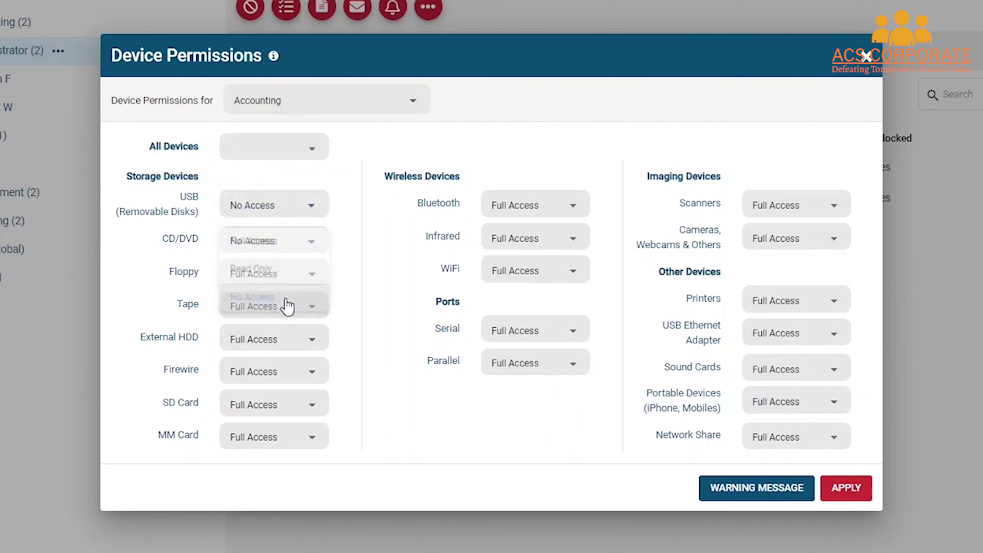
{"action": "left_click", "coordinate": [276, 273]}
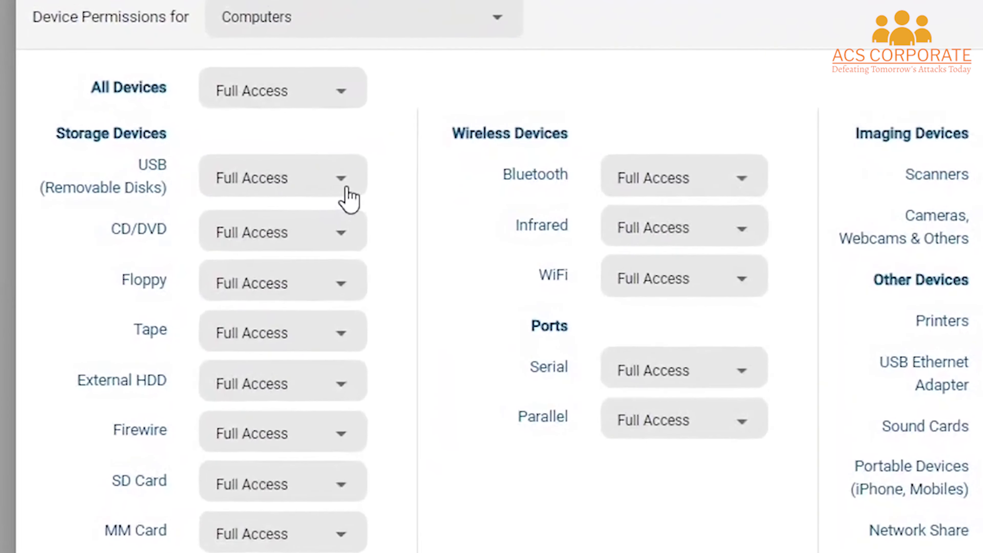
Step: Examine the access options for USB disks, Bluetooth, scanners and printers in the Computers group's device permissions
{"action": "left_click", "coordinate": [345, 189]}
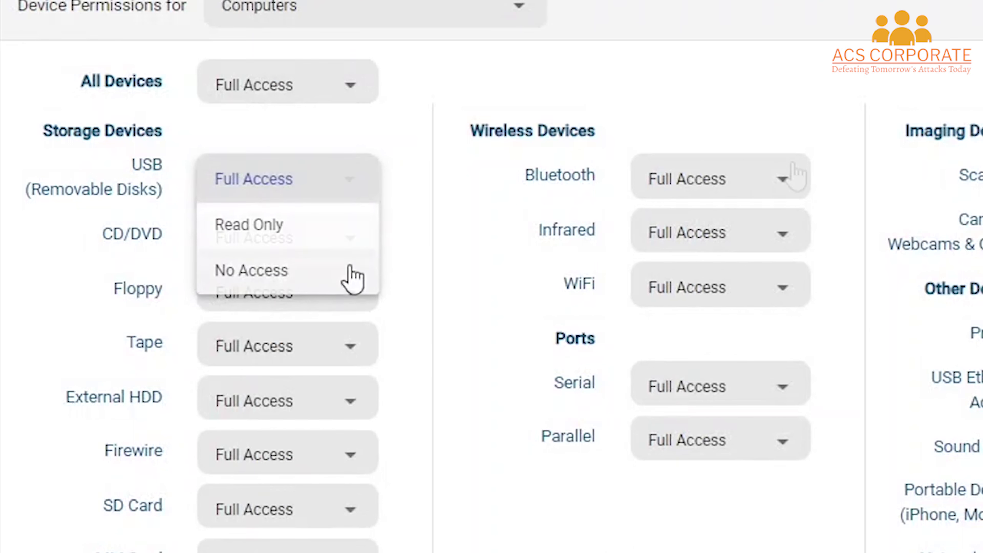
{"action": "left_click", "coordinate": [790, 177]}
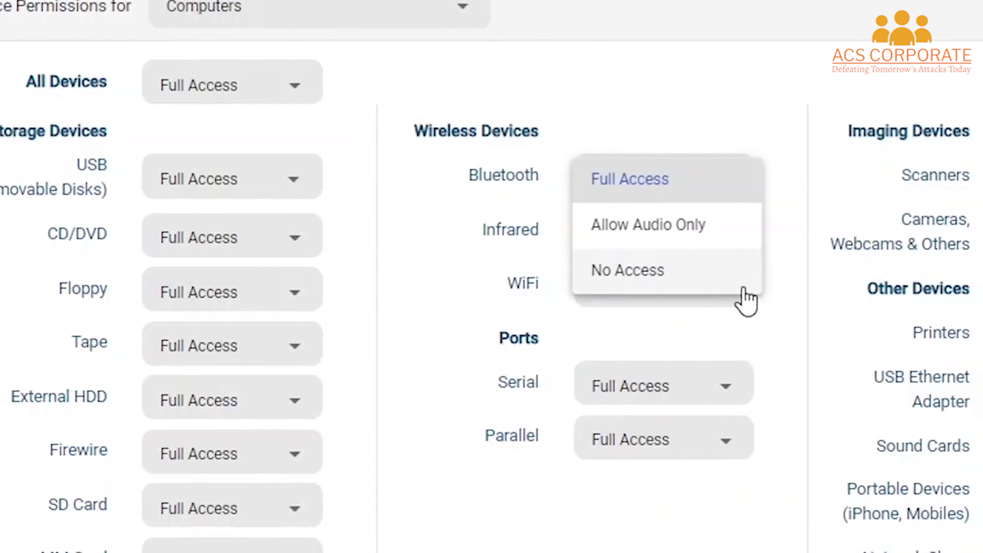
{"action": "left_click", "coordinate": [880, 301]}
{"action": "left_click", "coordinate": [902, 178]}
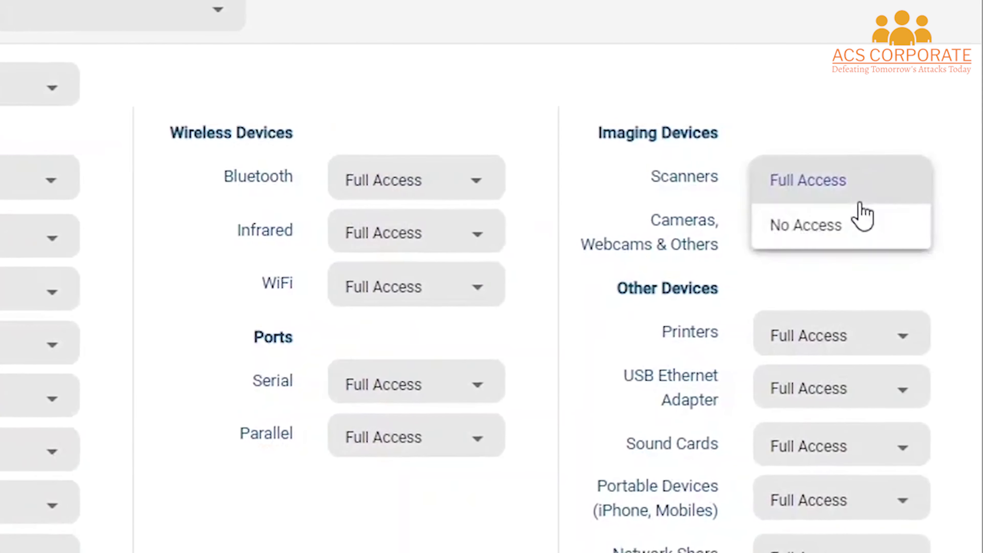
{"action": "left_click", "coordinate": [902, 294]}
{"action": "left_click", "coordinate": [880, 336]}
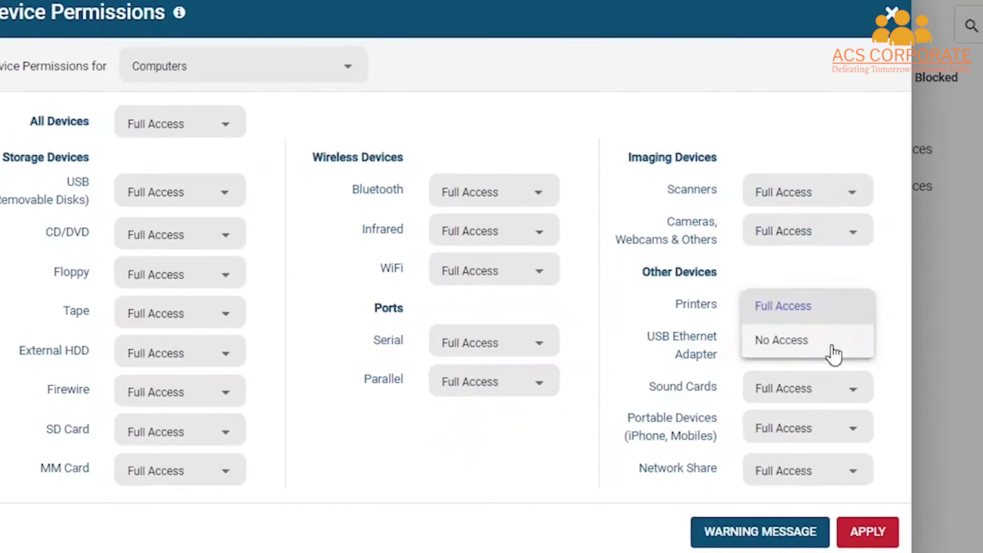
{"action": "left_click", "coordinate": [62, 195]}
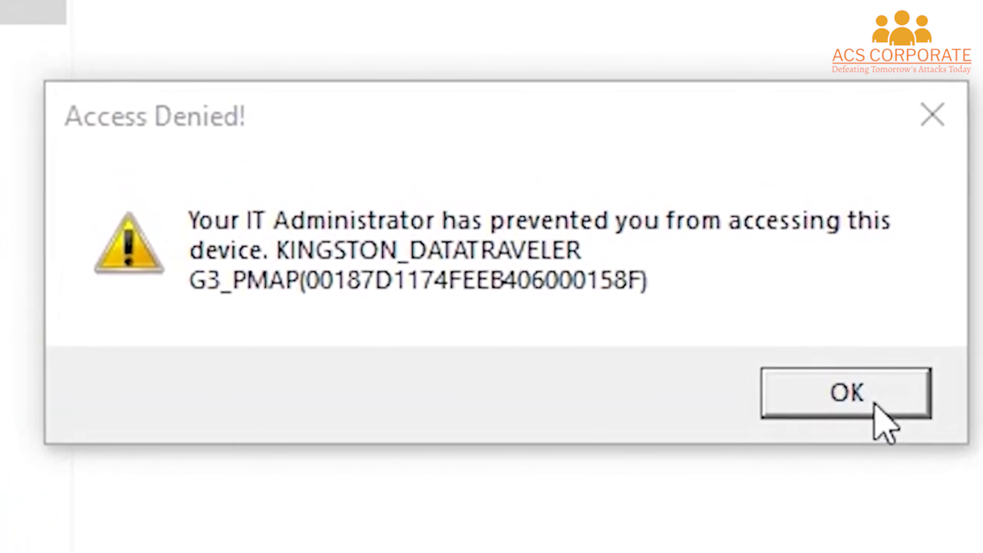
Step: Acknowledge the Access Denied warning about the blocked USB device
{"action": "left_click", "coordinate": [876, 414]}
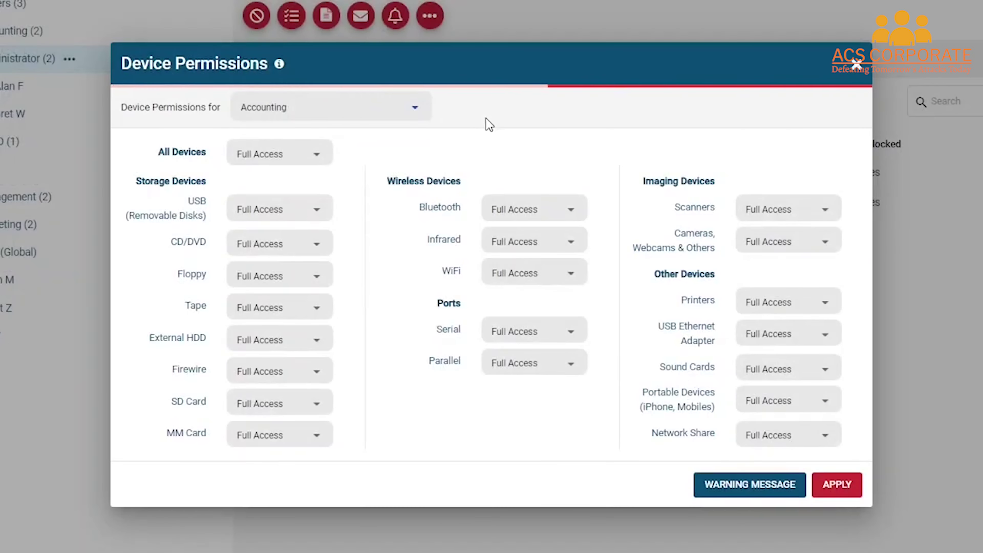
Step: Set USB removable disks, CD/DVD and Floppy to No Access for the Accounting group, apply the permissions and close them
{"action": "left_click", "coordinate": [277, 211]}
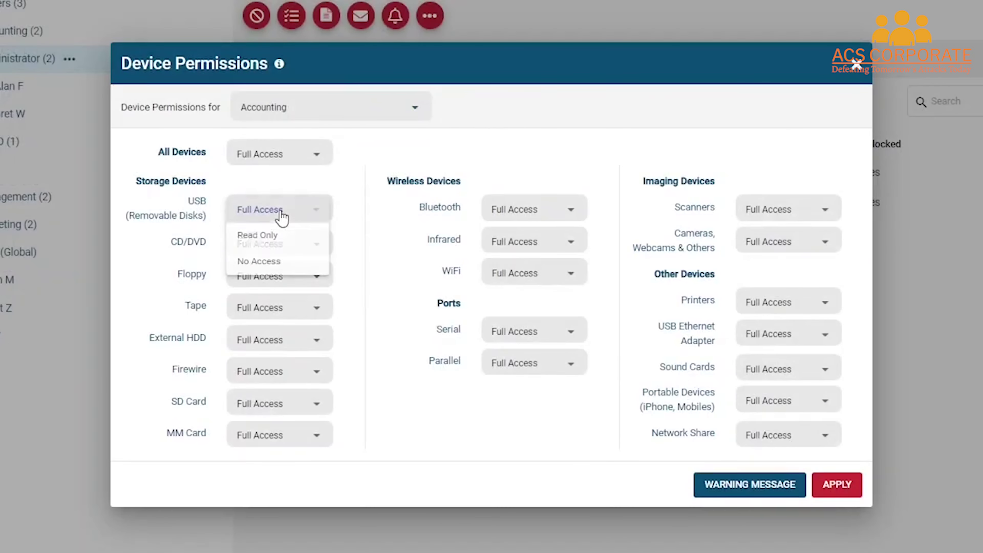
{"action": "left_click", "coordinate": [278, 265]}
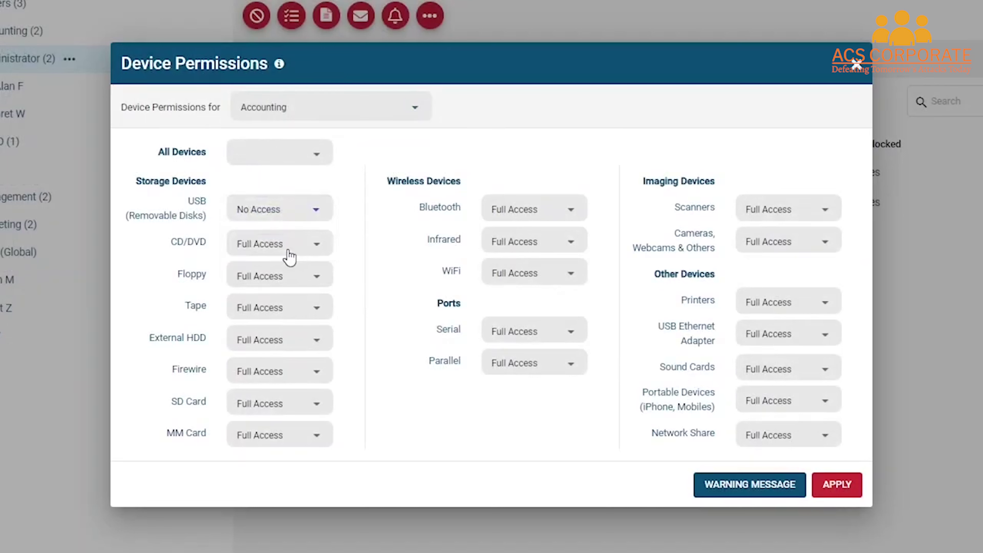
{"action": "left_click", "coordinate": [289, 255]}
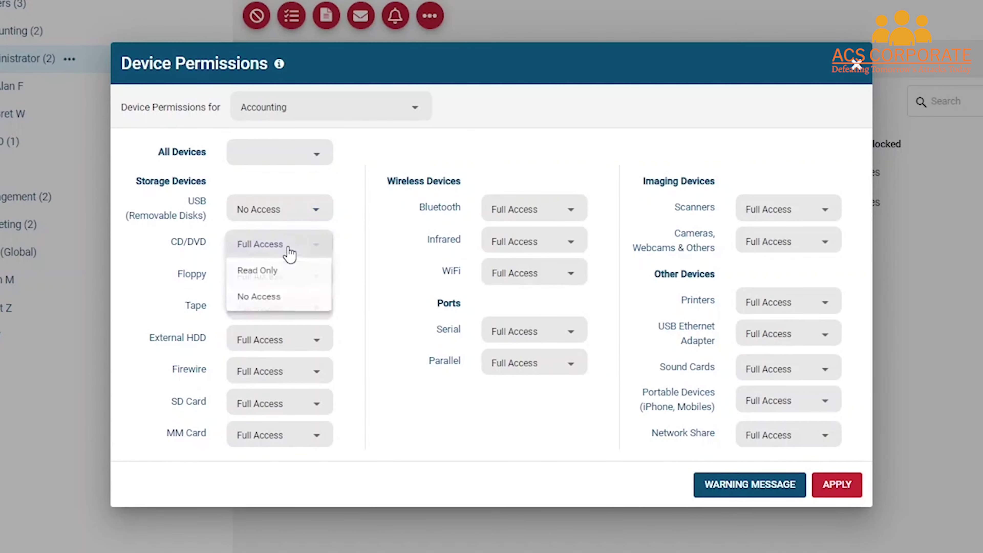
{"action": "left_click", "coordinate": [292, 305]}
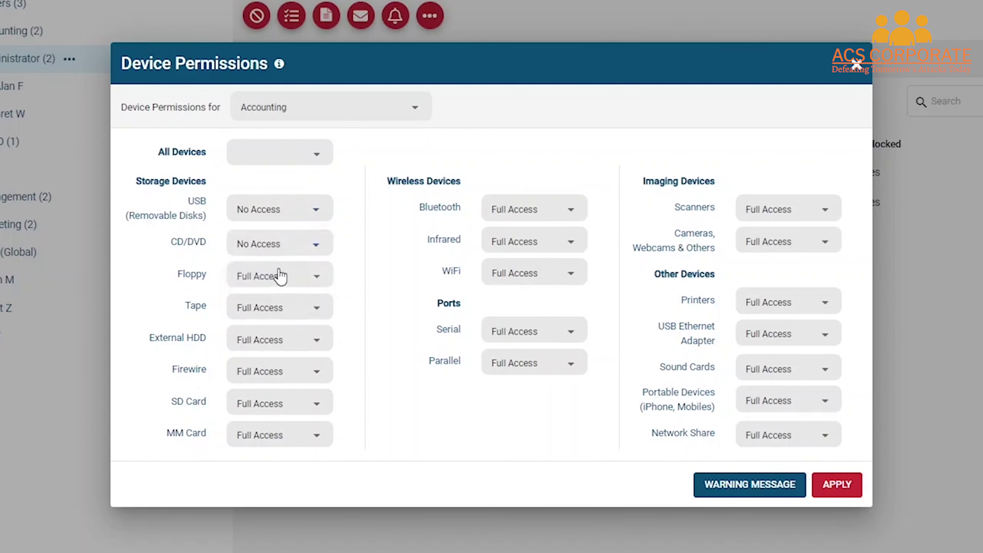
{"action": "left_click", "coordinate": [281, 275]}
{"action": "left_click", "coordinate": [279, 331]}
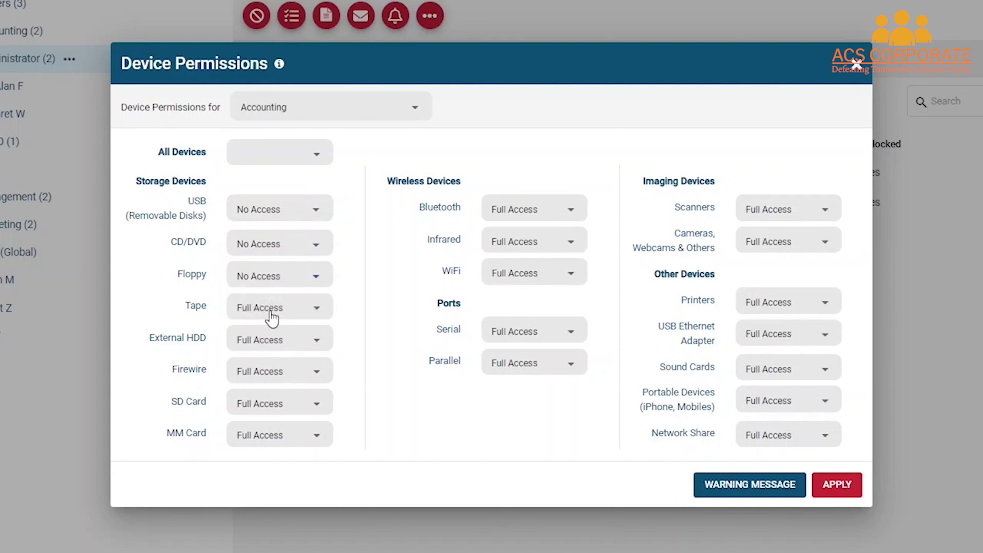
{"action": "left_click", "coordinate": [857, 485]}
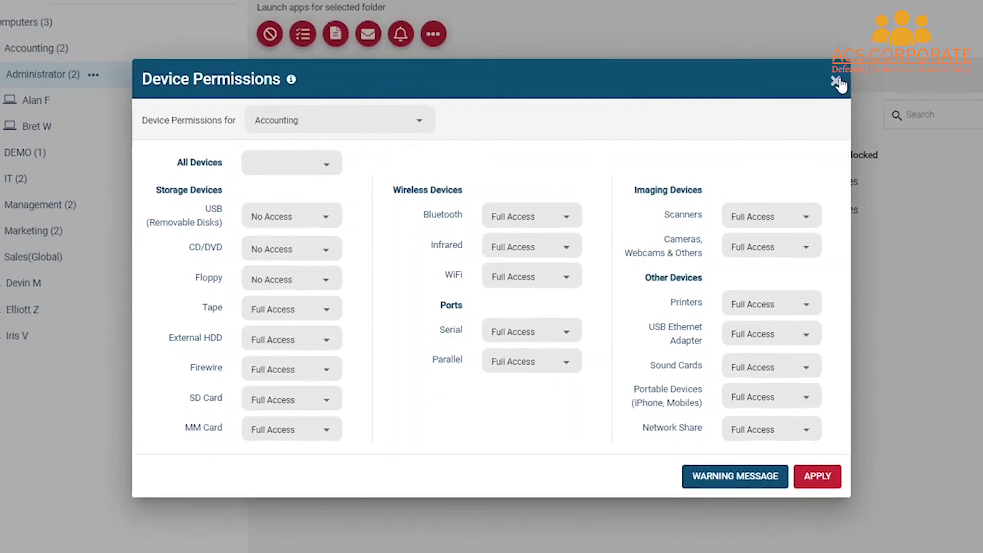
{"action": "left_click", "coordinate": [856, 65]}
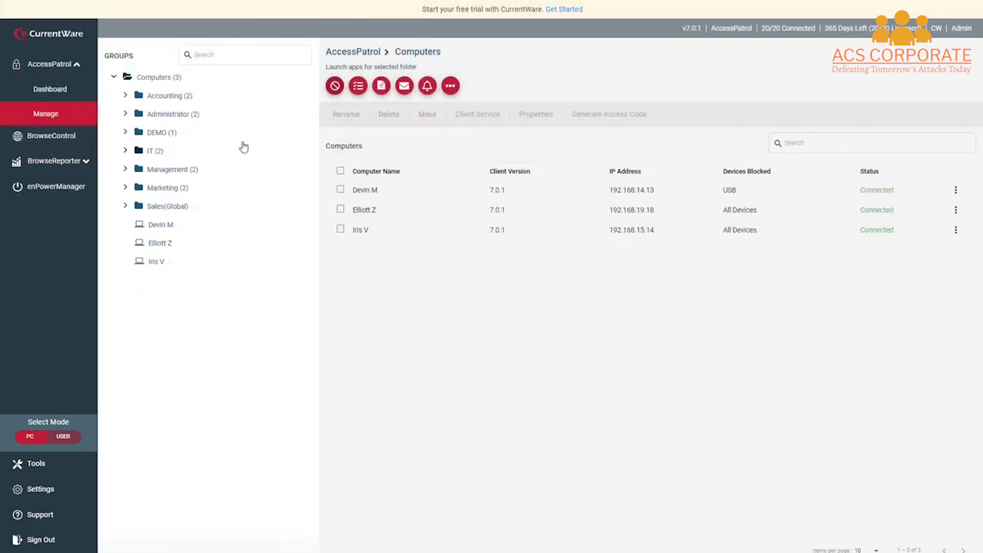
Step: Open Copy Group Settings from the group list and set Accounting as the source group
{"action": "mouse_move", "coordinate": [161, 162]}
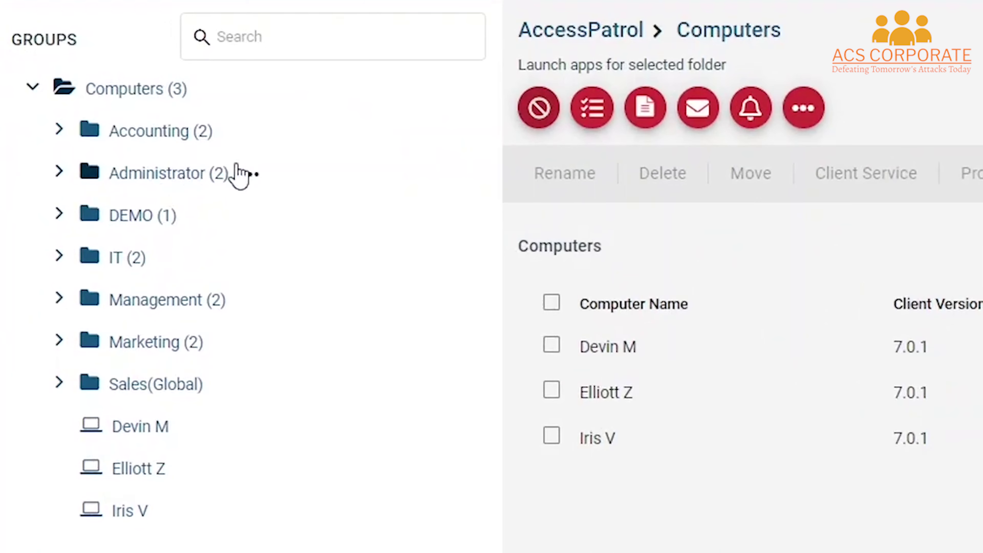
{"action": "left_click", "coordinate": [234, 134]}
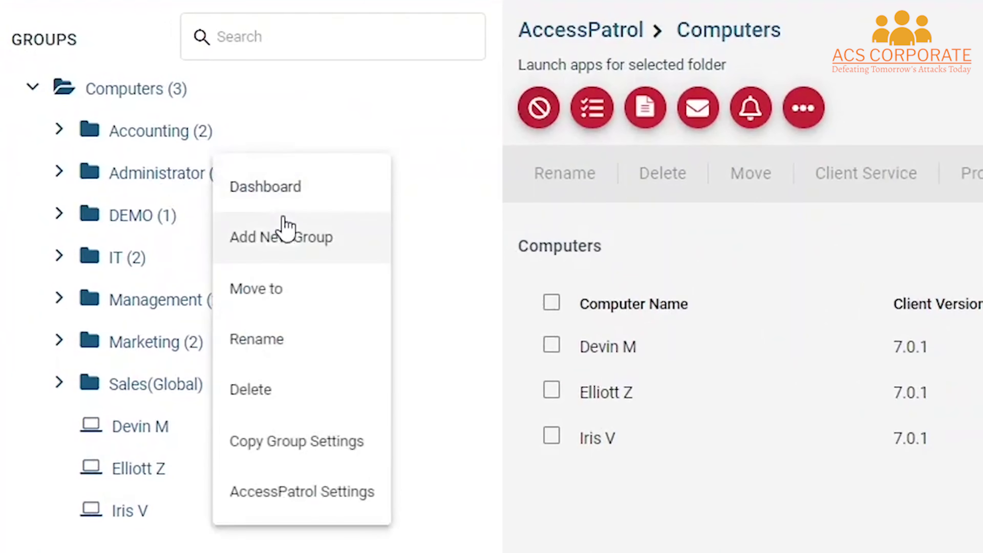
{"action": "left_click", "coordinate": [331, 461]}
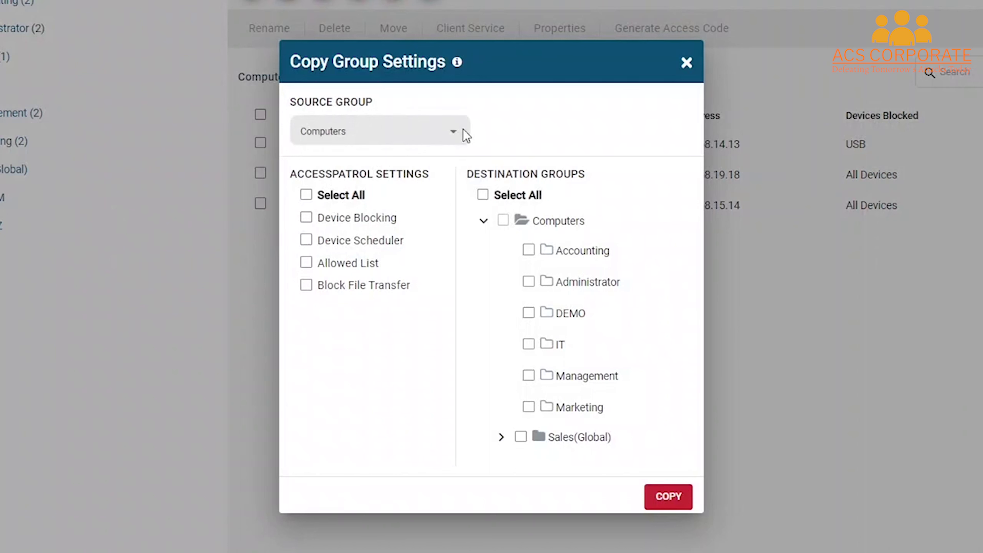
{"action": "left_click", "coordinate": [452, 135]}
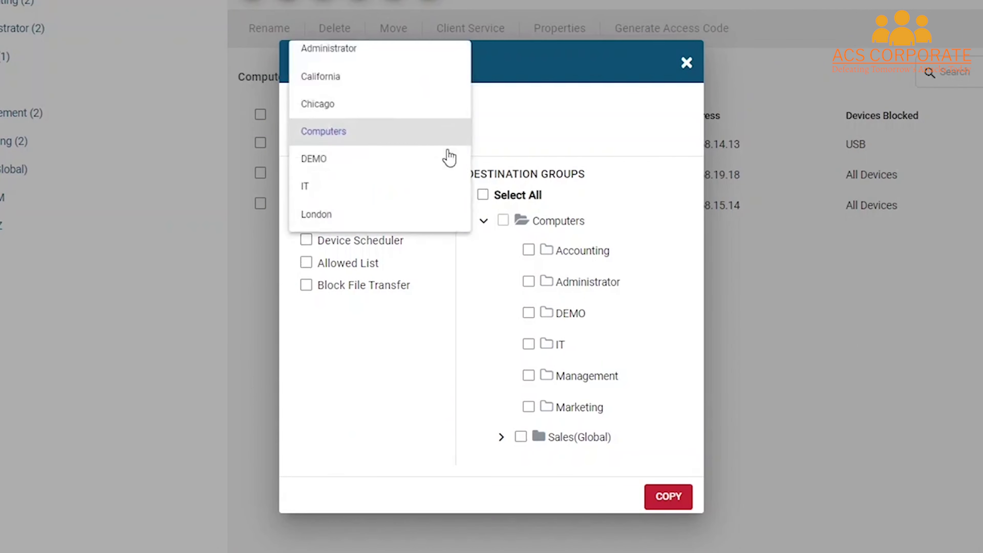
{"action": "scroll", "coordinate": [375, 93], "scroll_direction": "up", "scroll_amount": 1}
{"action": "left_click", "coordinate": [356, 54]}
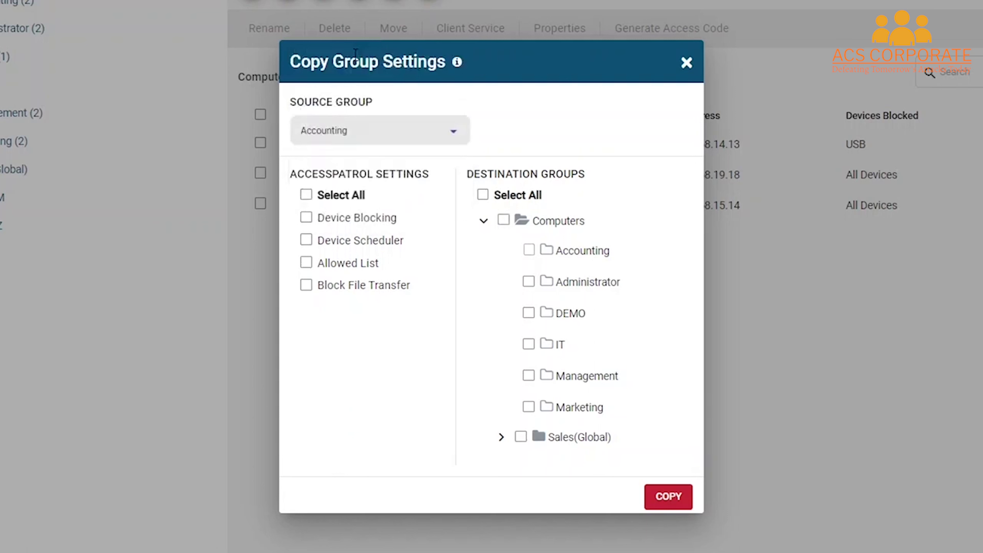
Step: Select Device Blocking as the setting to copy and Management as the destination group, and close the copy settings
{"action": "left_click", "coordinate": [306, 218]}
{"action": "left_click", "coordinate": [535, 376]}
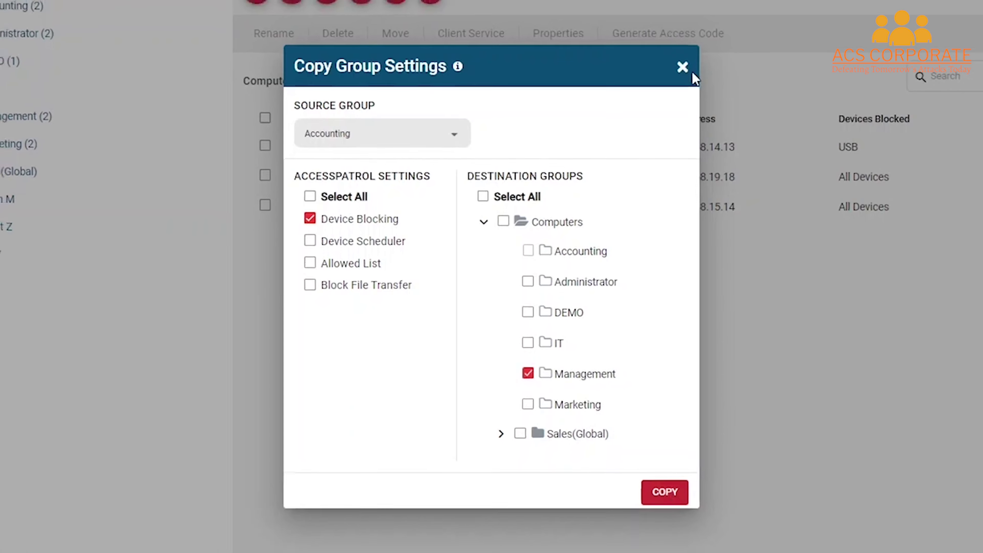
{"action": "left_click", "coordinate": [686, 63]}
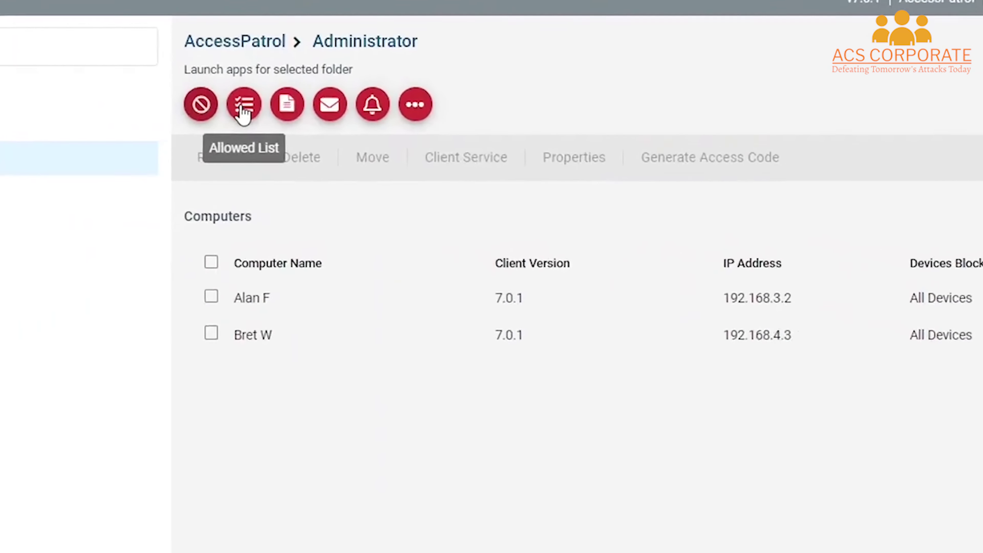
Step: Open the Allowed List, switch it to the Accounting group and show the available devices for adding
{"action": "left_click", "coordinate": [233, 103]}
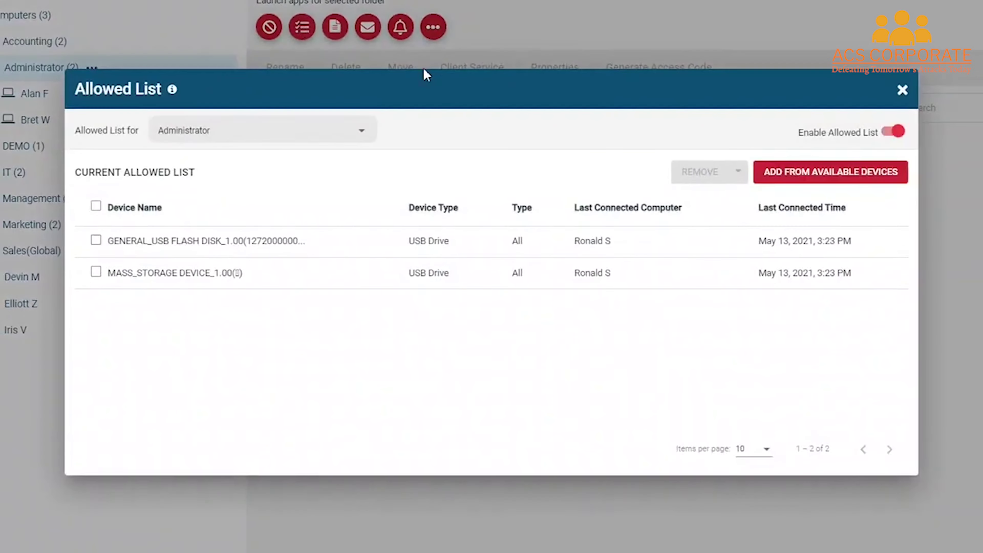
{"action": "left_click", "coordinate": [322, 124]}
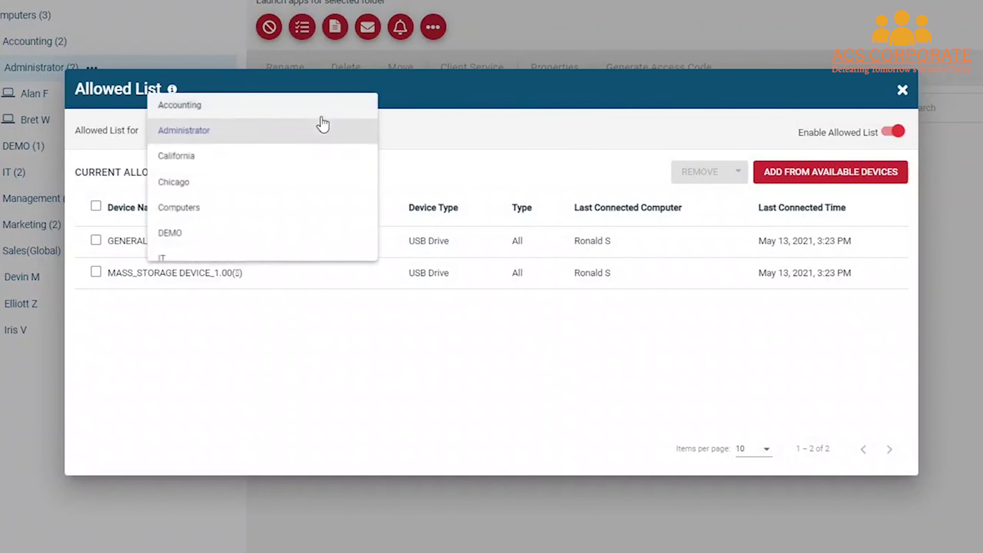
{"action": "left_click", "coordinate": [263, 103]}
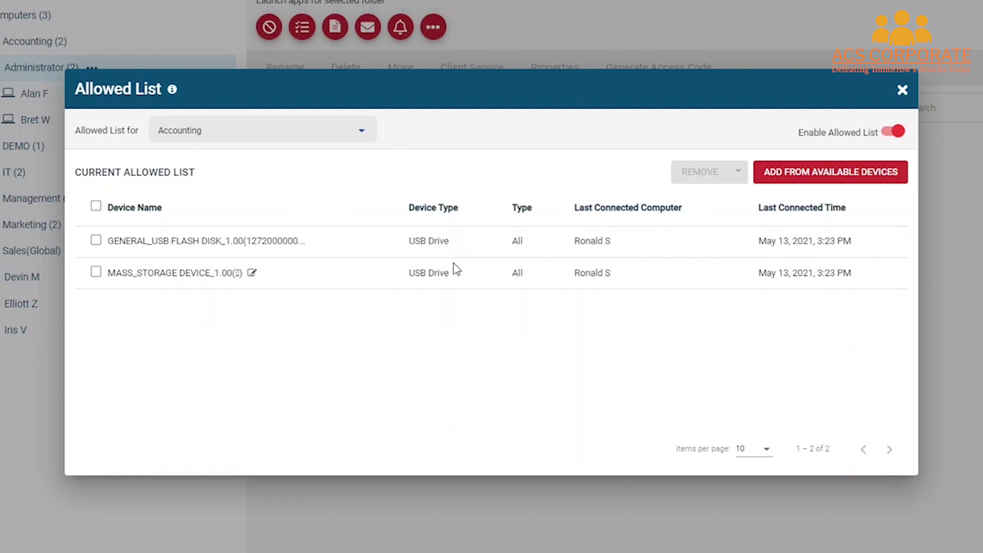
{"action": "left_click", "coordinate": [827, 176]}
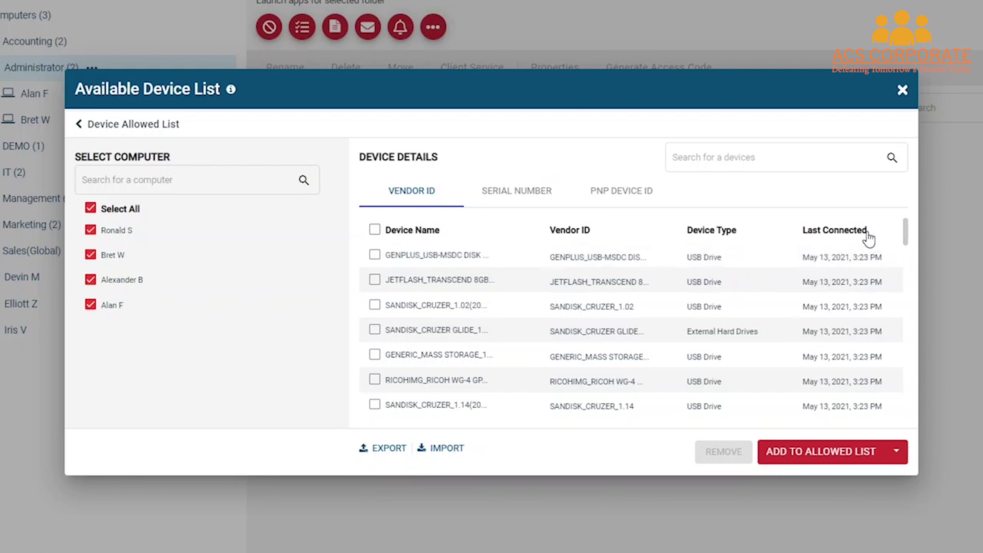
Step: View the available devices by serial number and PNP device ID, and return to the vendor ID listing
{"action": "left_click", "coordinate": [512, 193]}
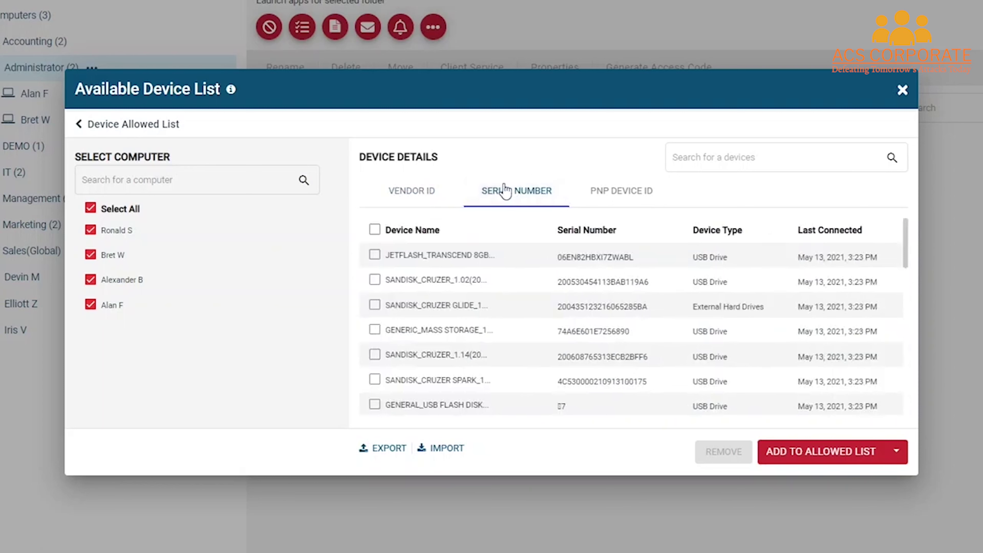
{"action": "left_click", "coordinate": [638, 193]}
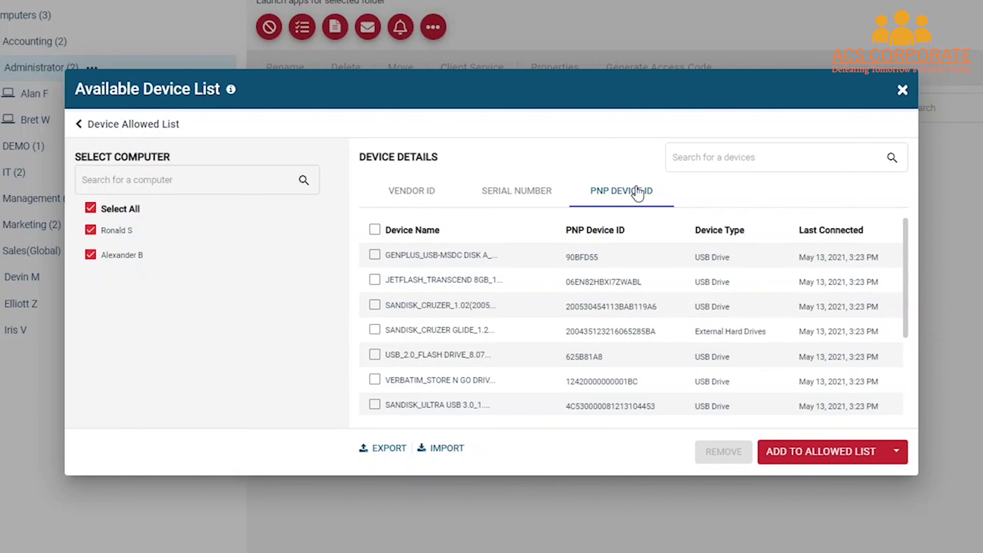
{"action": "left_click", "coordinate": [399, 196]}
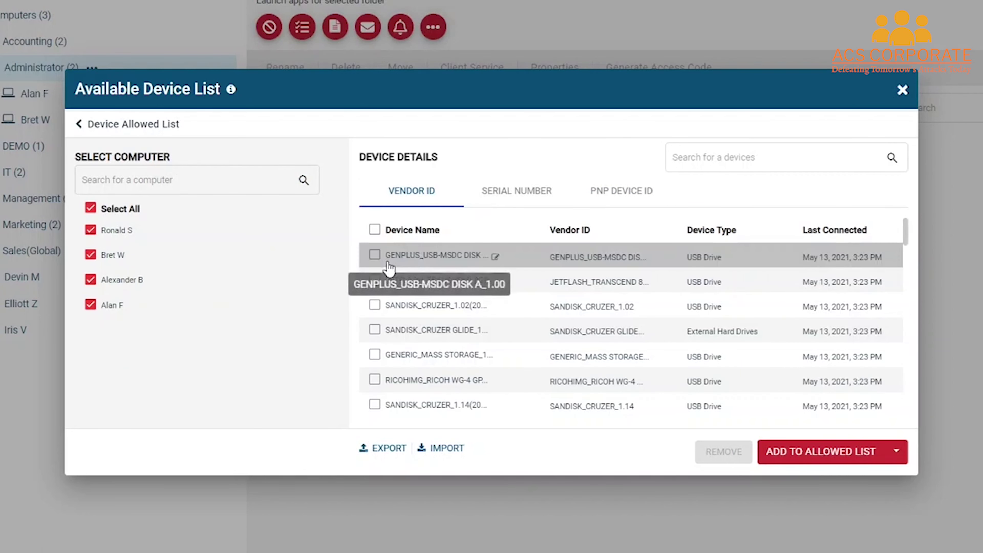
Step: Select the GENPLUS USB-MSDC disk and the JetFlash Transcend 8GB drive, and choose to add them to multiple groups
{"action": "left_click", "coordinate": [375, 254]}
{"action": "left_click", "coordinate": [374, 280]}
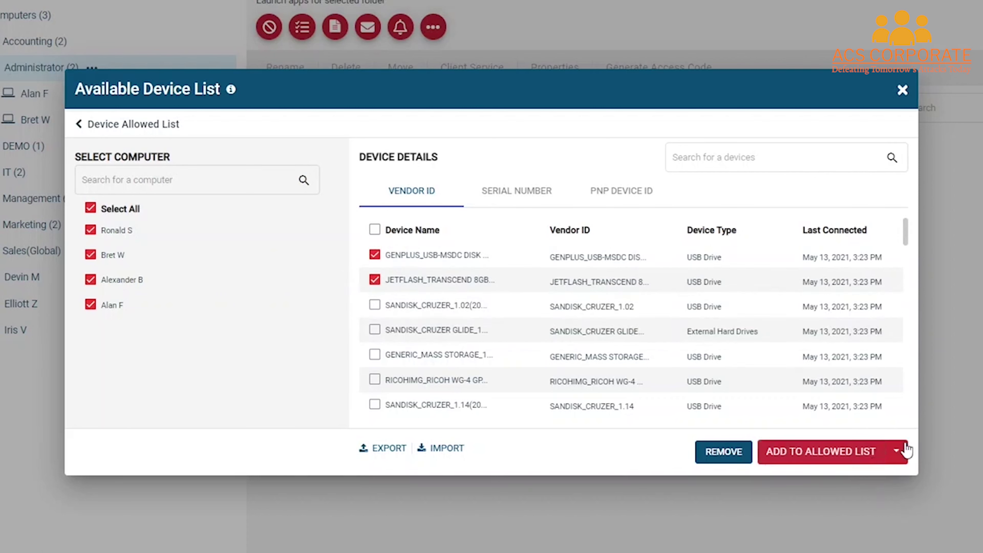
{"action": "left_click", "coordinate": [896, 451]}
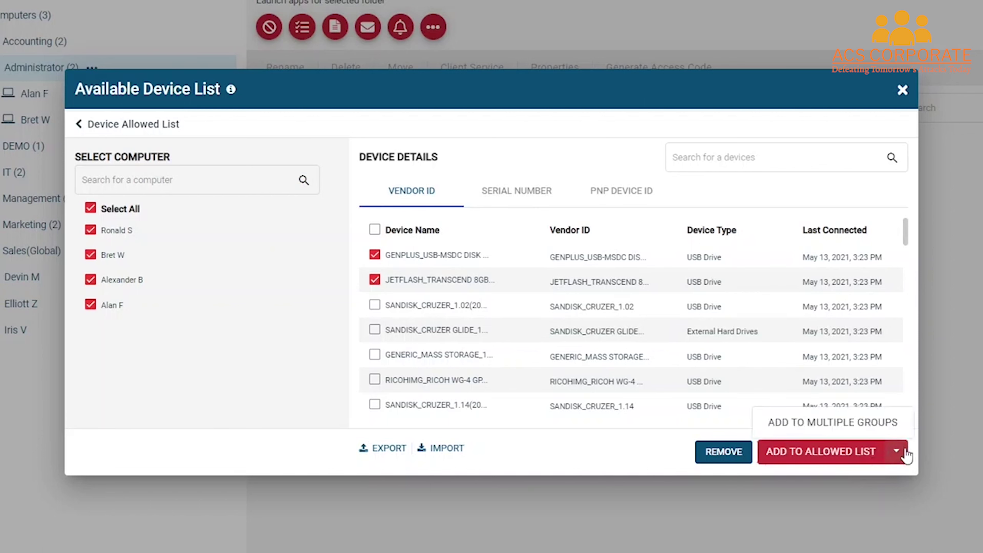
{"action": "left_click", "coordinate": [854, 436]}
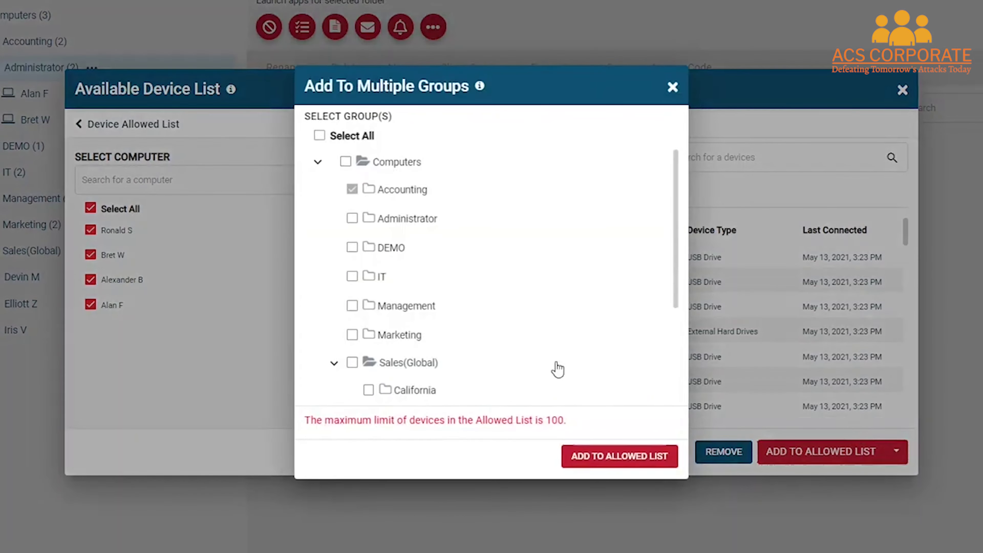
Step: Select all groups under Computers and add the chosen devices to their allowed lists, confirming the action
{"action": "left_click", "coordinate": [352, 218]}
{"action": "left_click", "coordinate": [352, 247]}
{"action": "left_click", "coordinate": [352, 276]}
{"action": "left_click", "coordinate": [352, 307]}
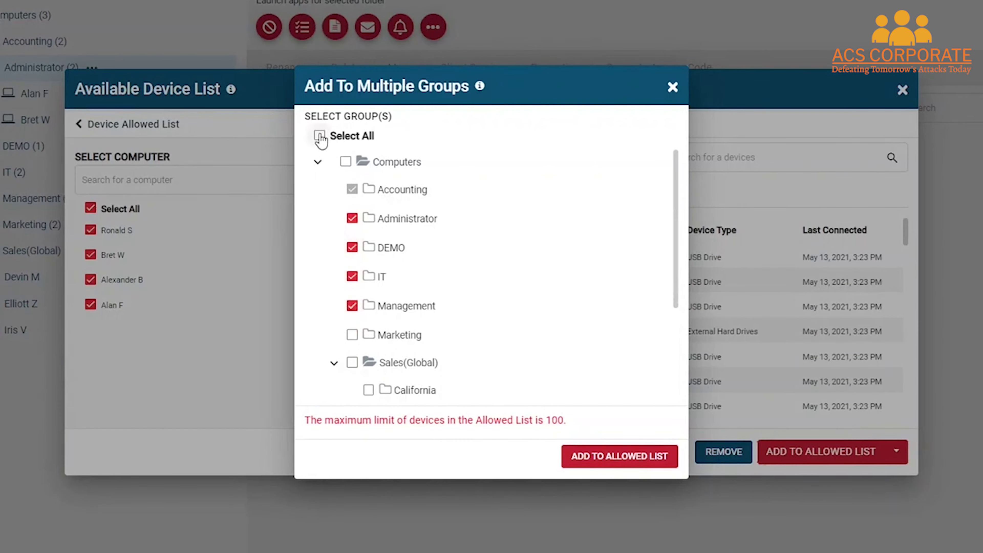
{"action": "left_click", "coordinate": [320, 136]}
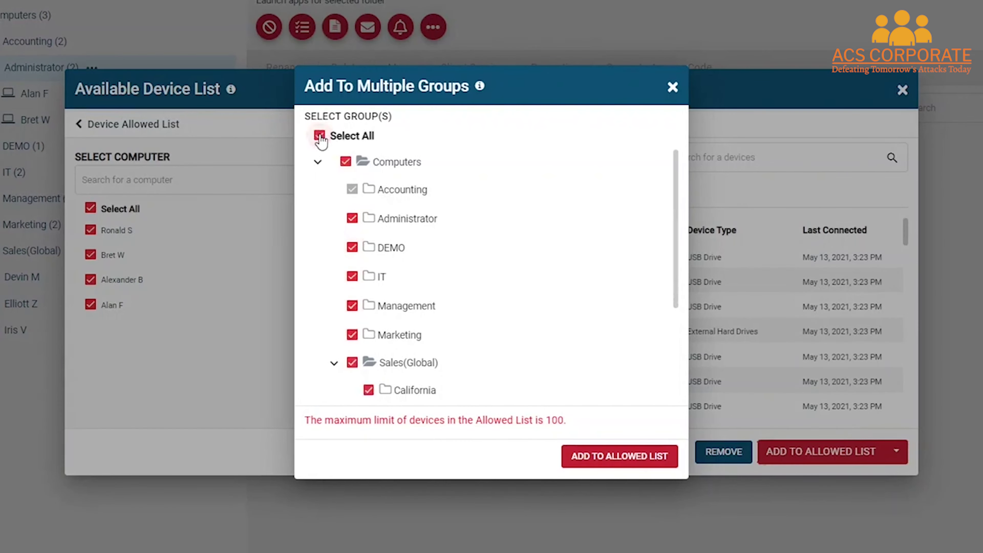
{"action": "left_click", "coordinate": [606, 464]}
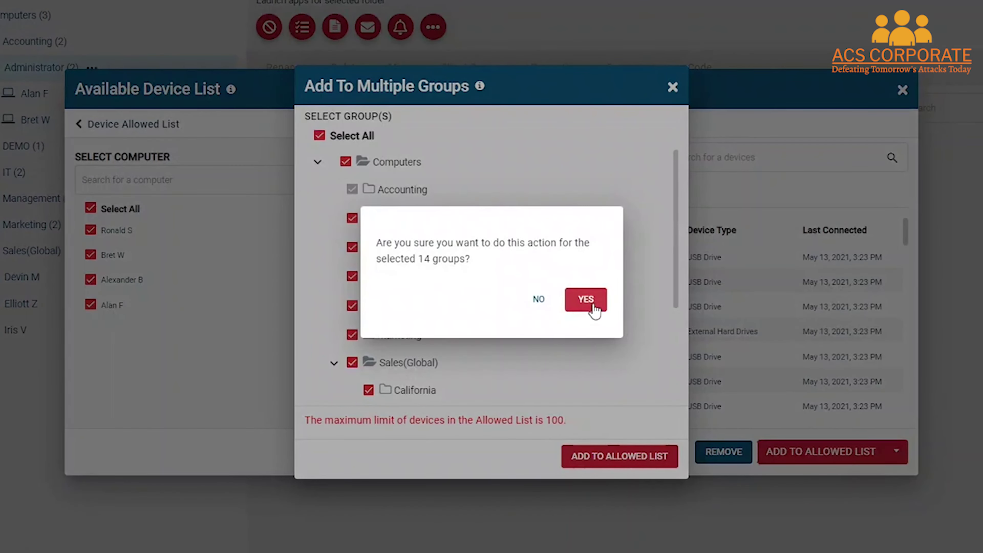
{"action": "left_click", "coordinate": [586, 300]}
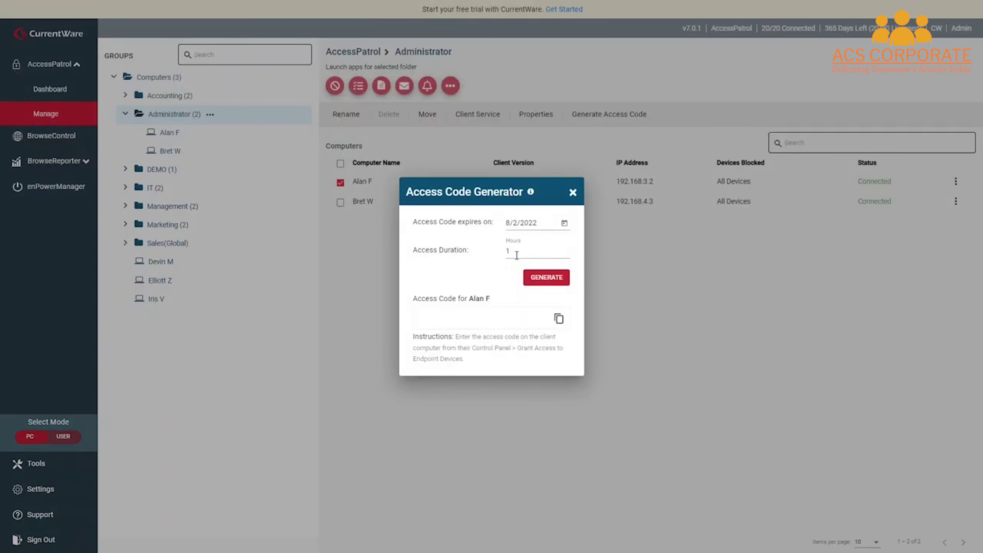
Step: Set the access code's duration to 2 hours and its expiry date to August 7, 2022
{"action": "left_click", "coordinate": [552, 251]}
{"action": "type", "text": "2"}
{"action": "left_click", "coordinate": [564, 223]}
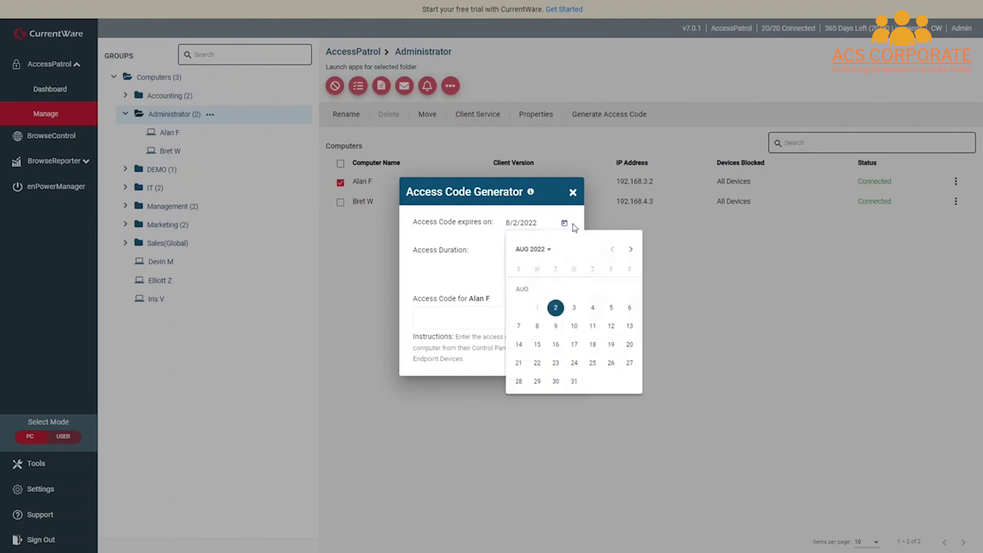
{"action": "left_click", "coordinate": [518, 326]}
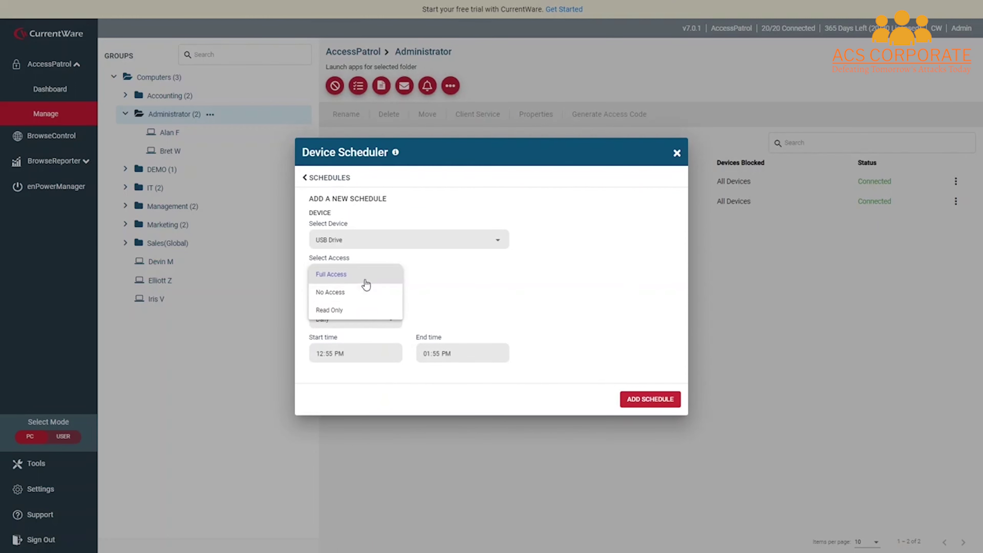
Step: Choose No Access for the USB Drive in the new device schedule
{"action": "left_click", "coordinate": [360, 292]}
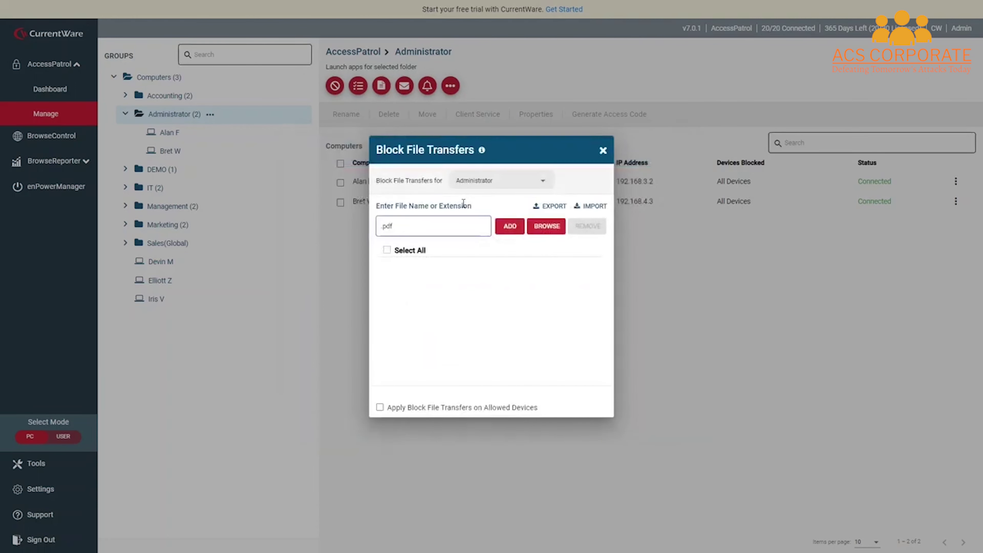
Step: Block .pdf file transfers for the Administrator group, switch Apply Block File Transfers on Allowed Devices on and off again, and close the dialog
{"action": "key", "text": "Return"}
{"action": "left_click", "coordinate": [434, 410]}
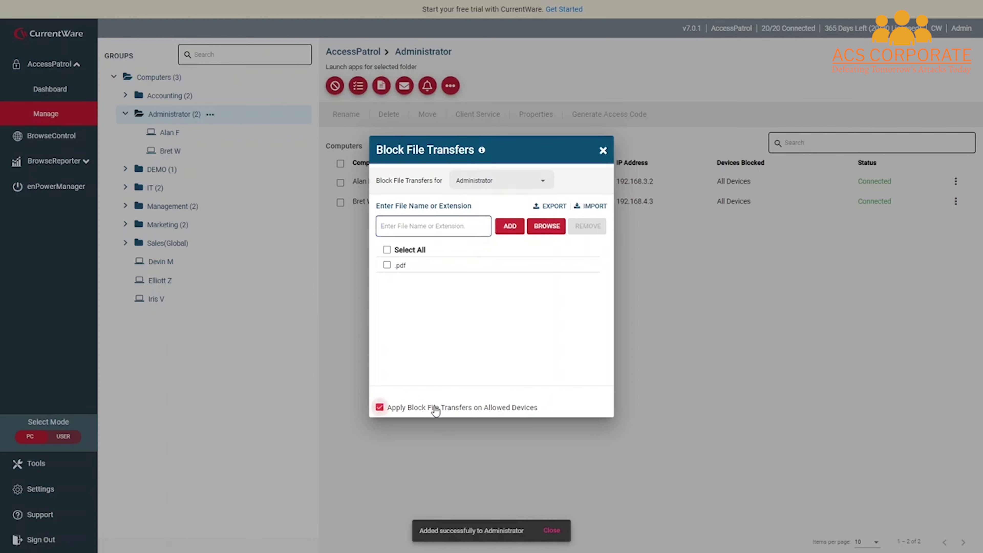
{"action": "left_click", "coordinate": [433, 409]}
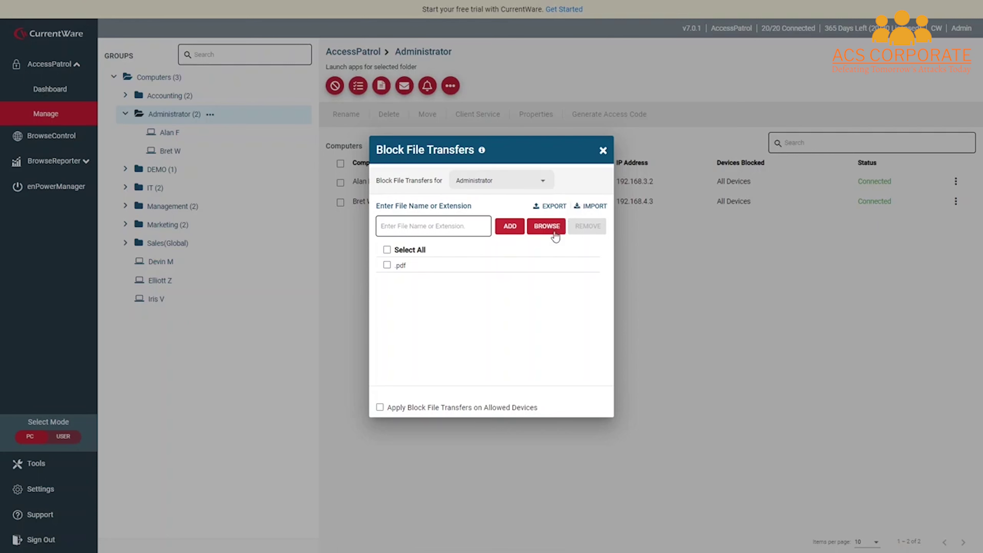
{"action": "left_click", "coordinate": [534, 99]}
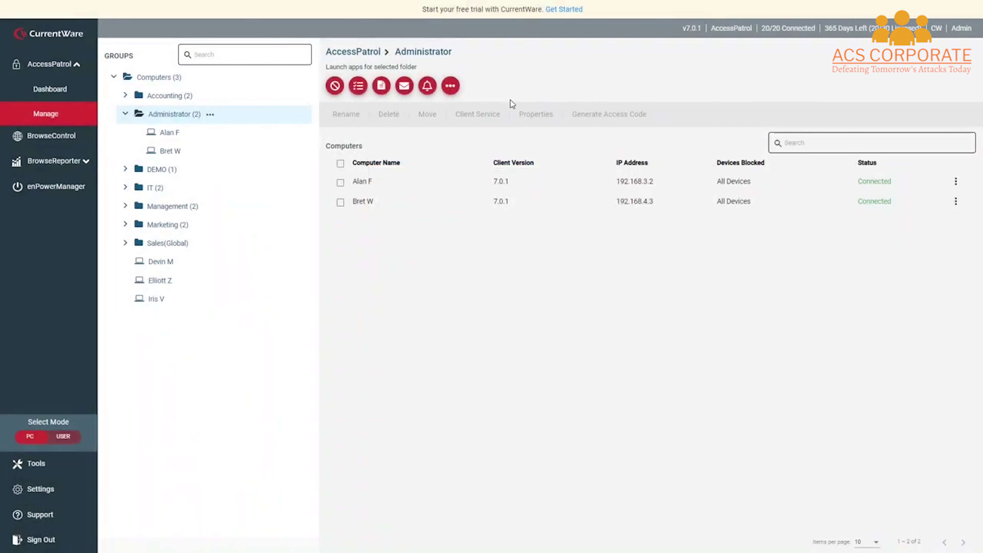
Step: Open the Access Code Generator for the first Administrator computer and set a 2-hour duration with expiry on 8/7/2022
{"action": "left_click", "coordinate": [340, 182]}
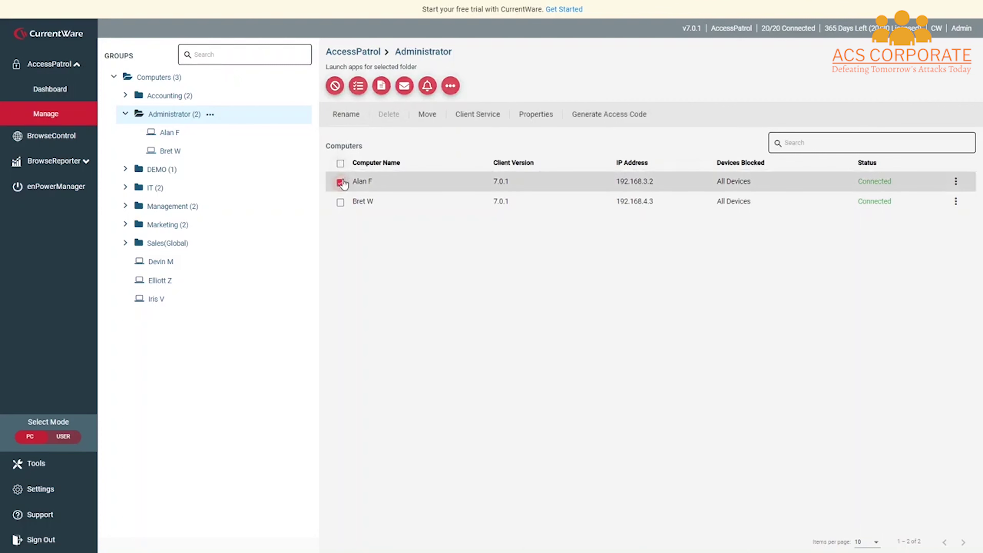
{"action": "left_click", "coordinate": [628, 116]}
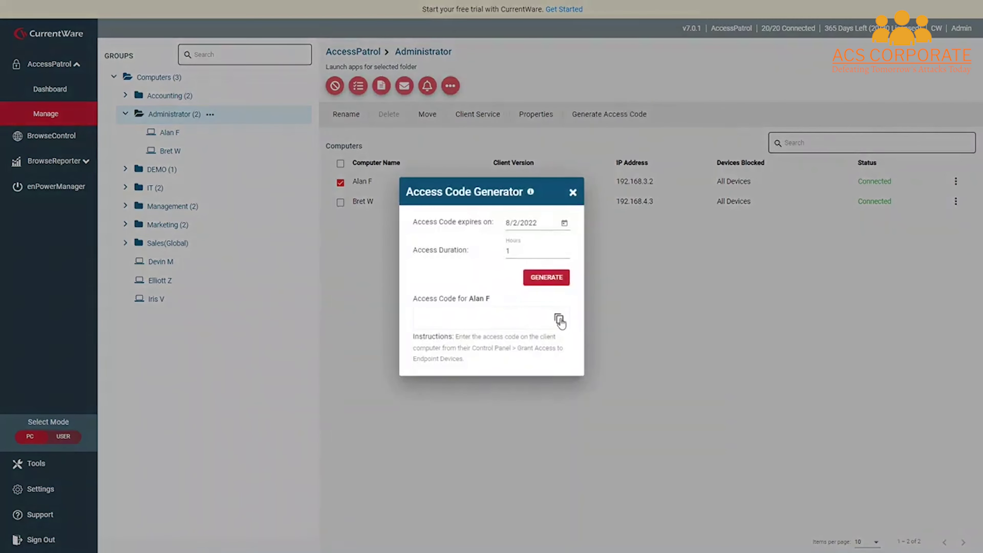
{"action": "left_click", "coordinate": [518, 252]}
{"action": "left_click", "coordinate": [566, 249]}
{"action": "left_click", "coordinate": [547, 226]}
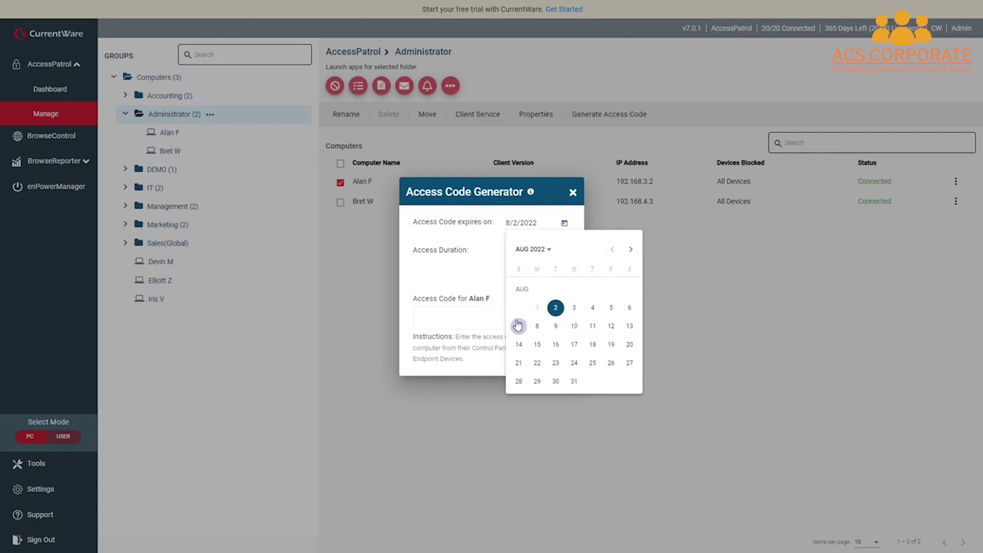
{"action": "left_click", "coordinate": [518, 326]}
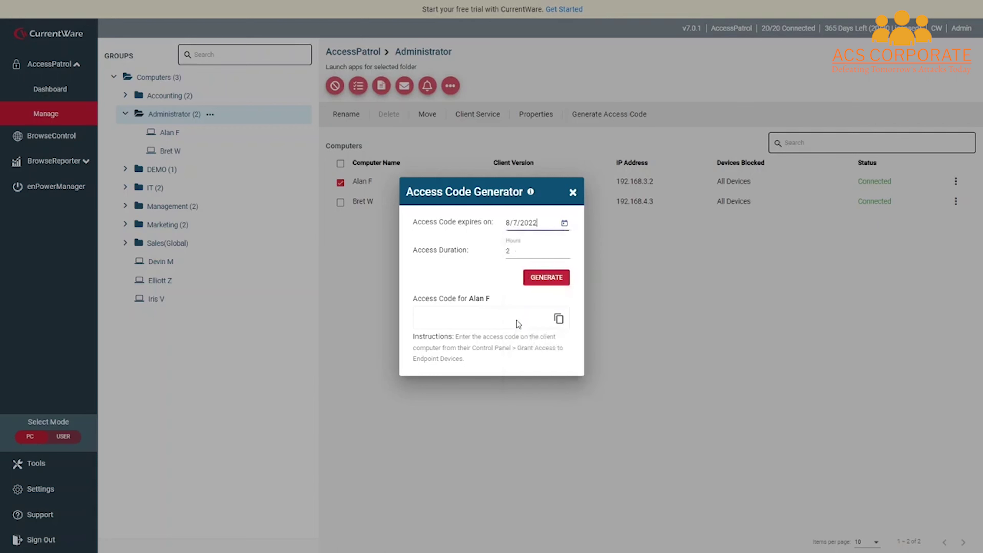
Step: Generate the computer's access code, copy it to the clipboard and close the generator
{"action": "left_click", "coordinate": [546, 277]}
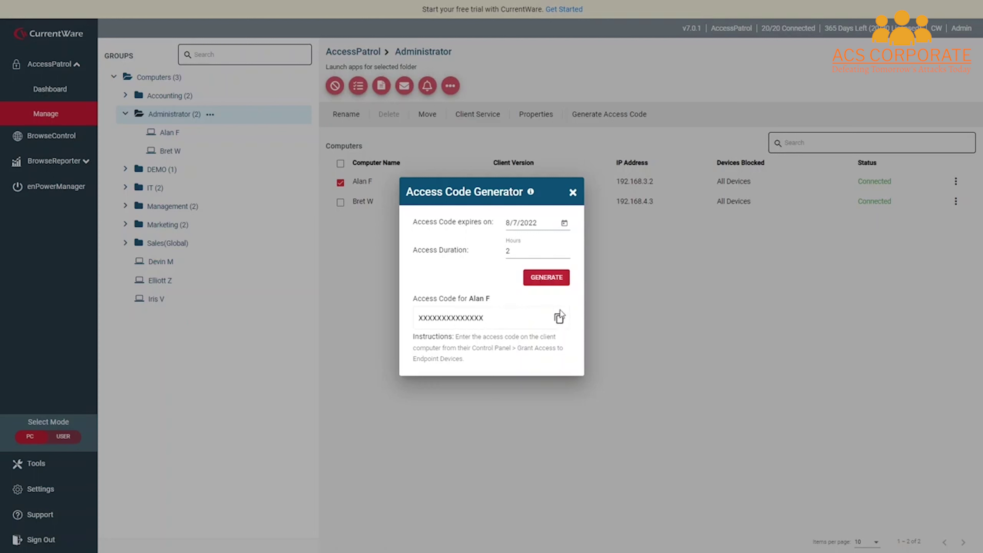
{"action": "left_click", "coordinate": [560, 320]}
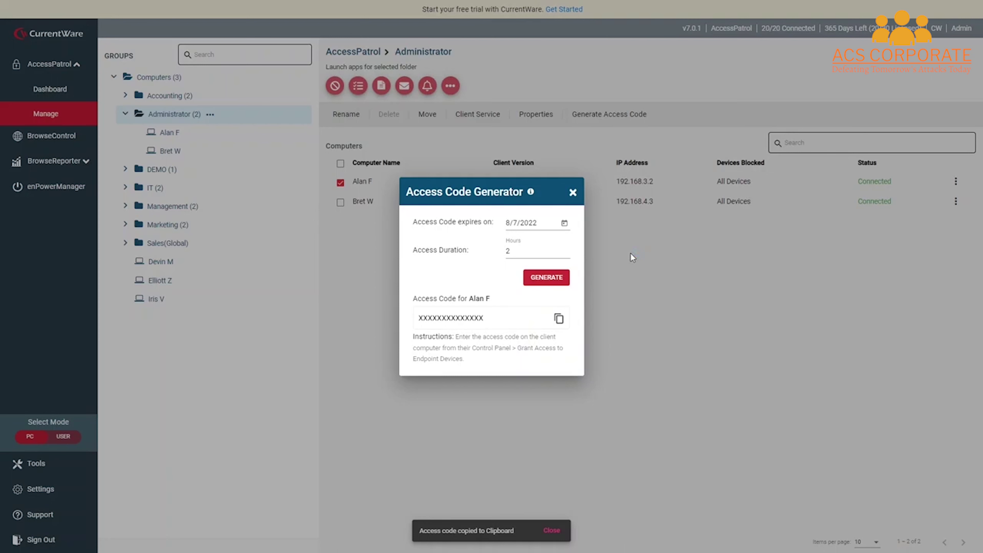
{"action": "left_click", "coordinate": [573, 192]}
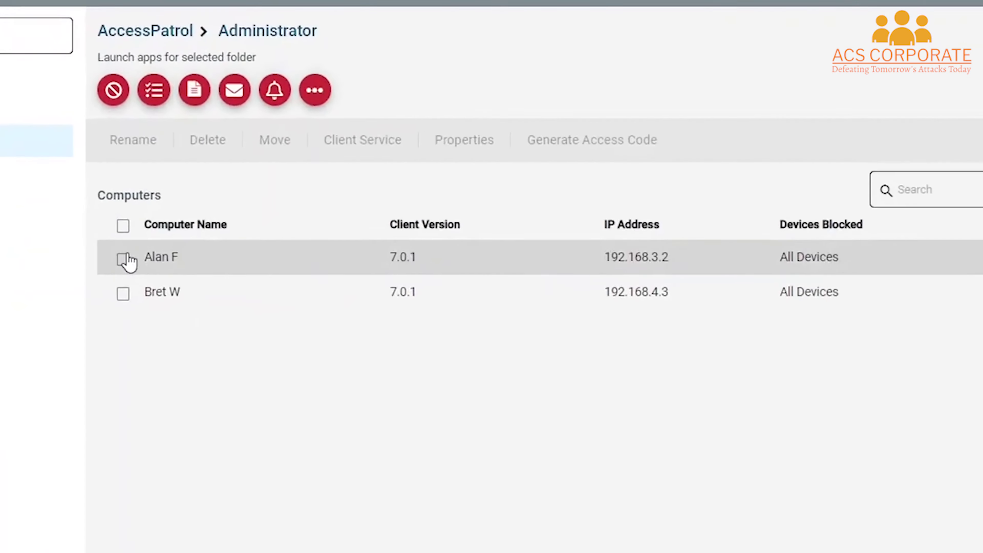
Step: Reopen the Access Code Generator for the first computer and set the duration to 2 hours and the expiry to 8/7/2022
{"action": "left_click", "coordinate": [124, 260]}
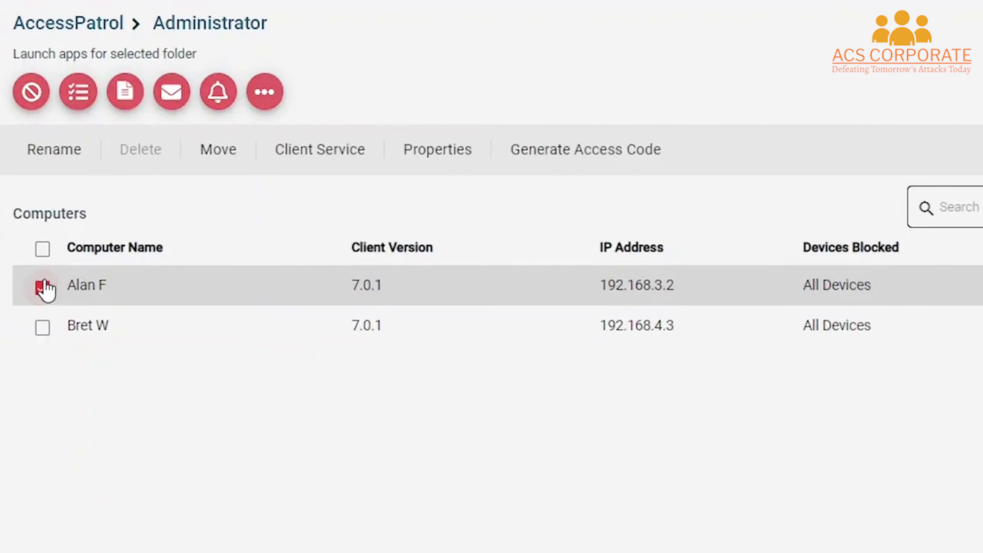
{"action": "left_click", "coordinate": [625, 155]}
{"action": "left_click", "coordinate": [654, 217]}
{"action": "left_click", "coordinate": [615, 165]}
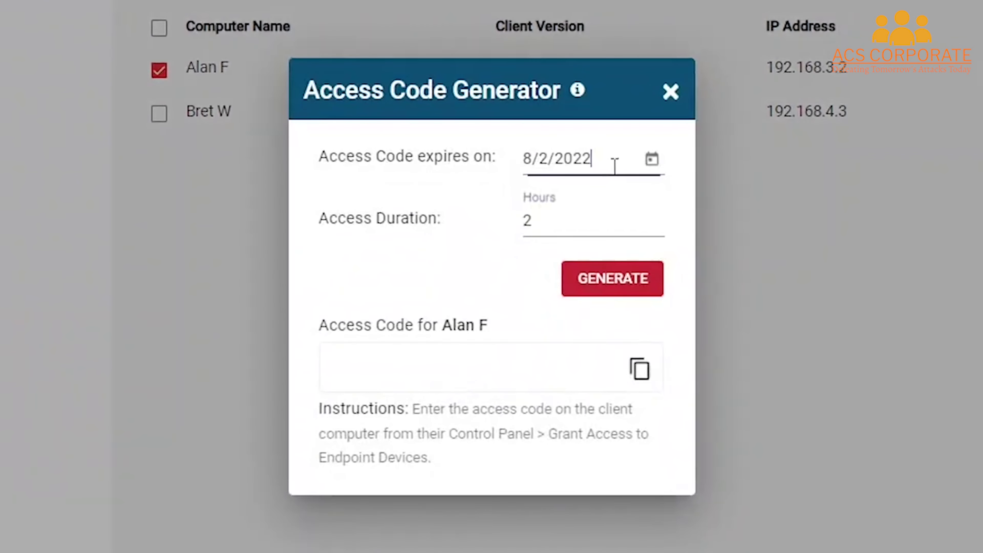
{"action": "left_click", "coordinate": [652, 159]}
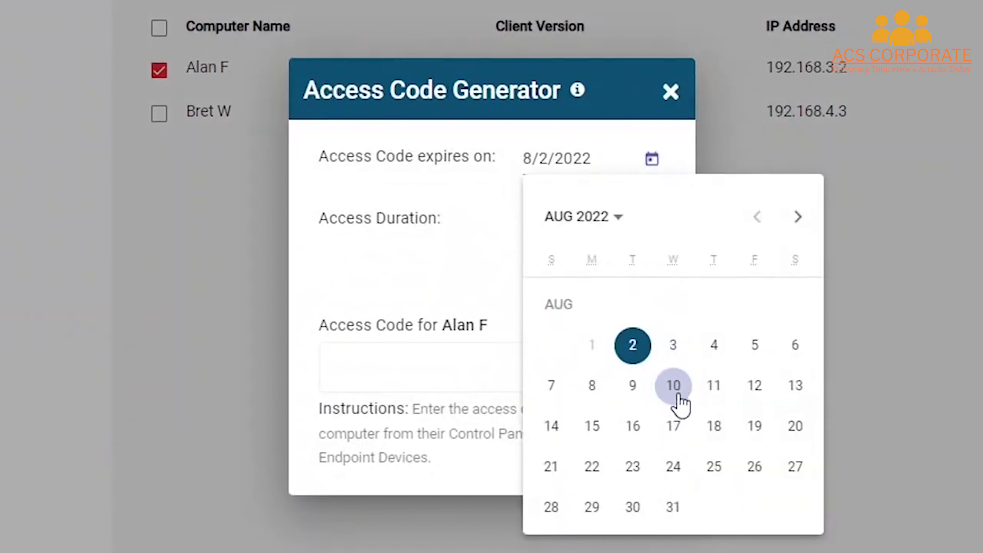
{"action": "left_click", "coordinate": [549, 385]}
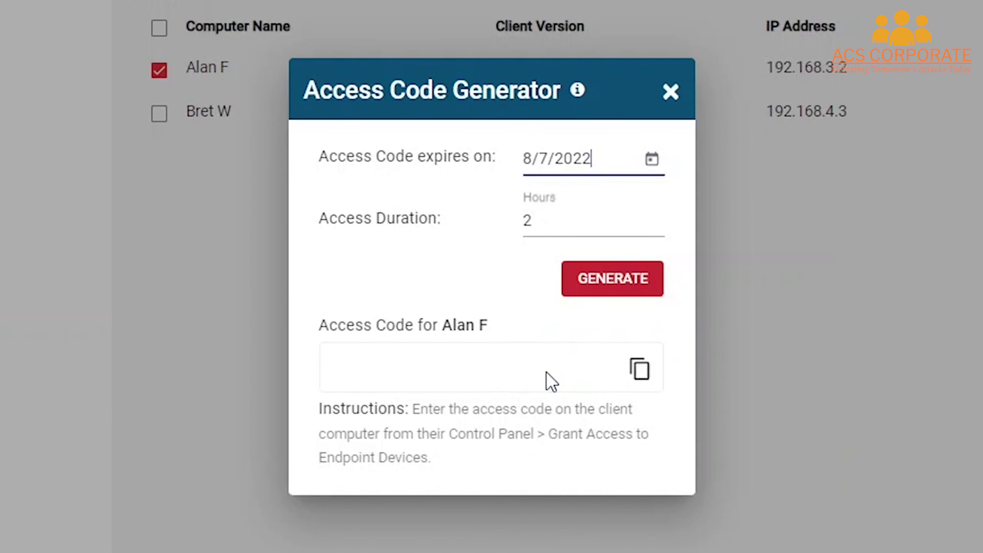
Step: Generate the access code with these settings and leave the Access Code Generator
{"action": "left_click", "coordinate": [614, 281]}
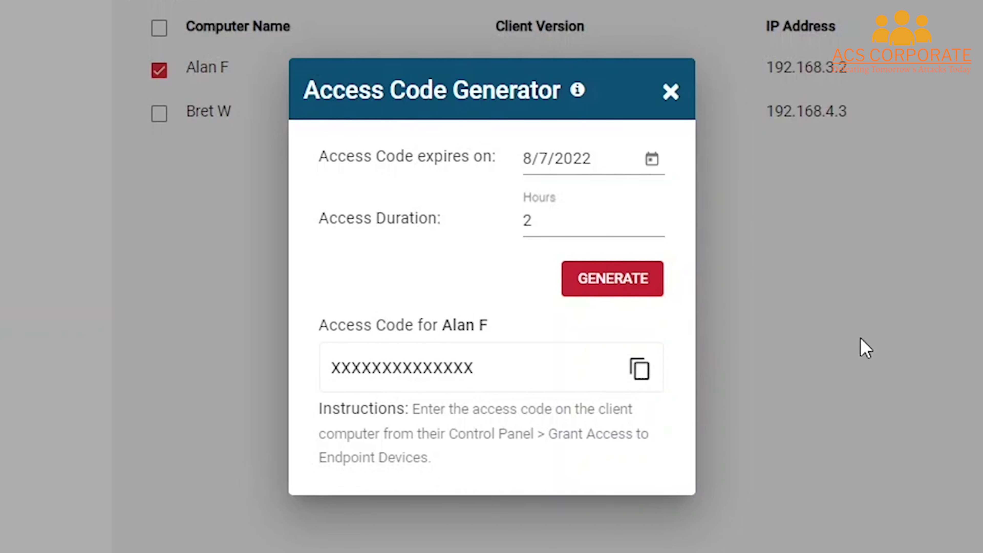
{"action": "left_click", "coordinate": [797, 226]}
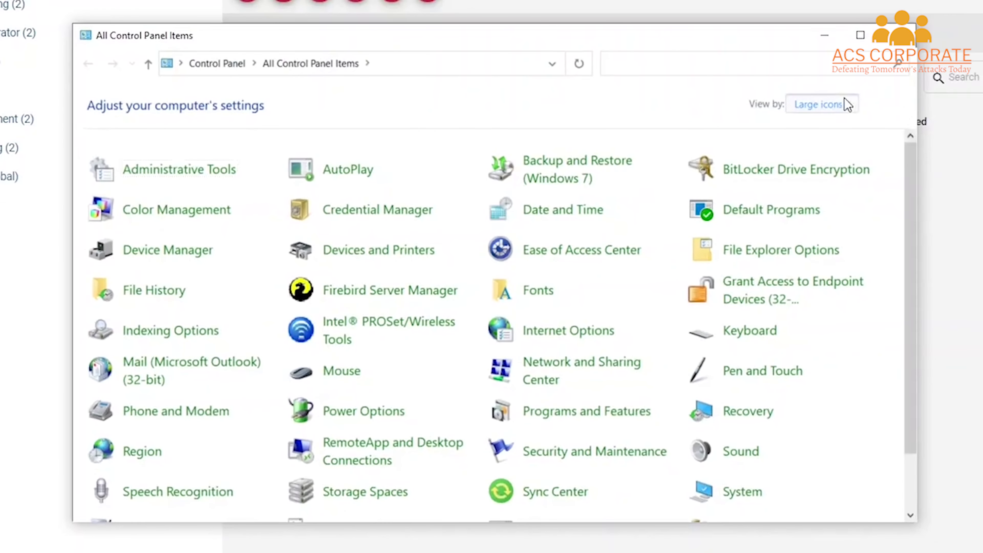
Step: Switch to Control Panel and view all items as Large icons
{"action": "left_click", "coordinate": [847, 105]}
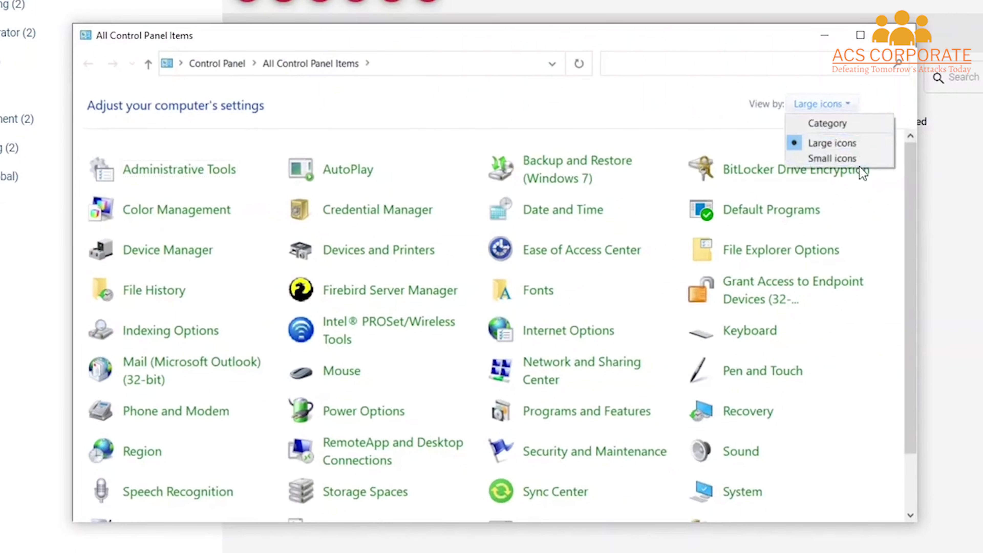
{"action": "left_click", "coordinate": [873, 142]}
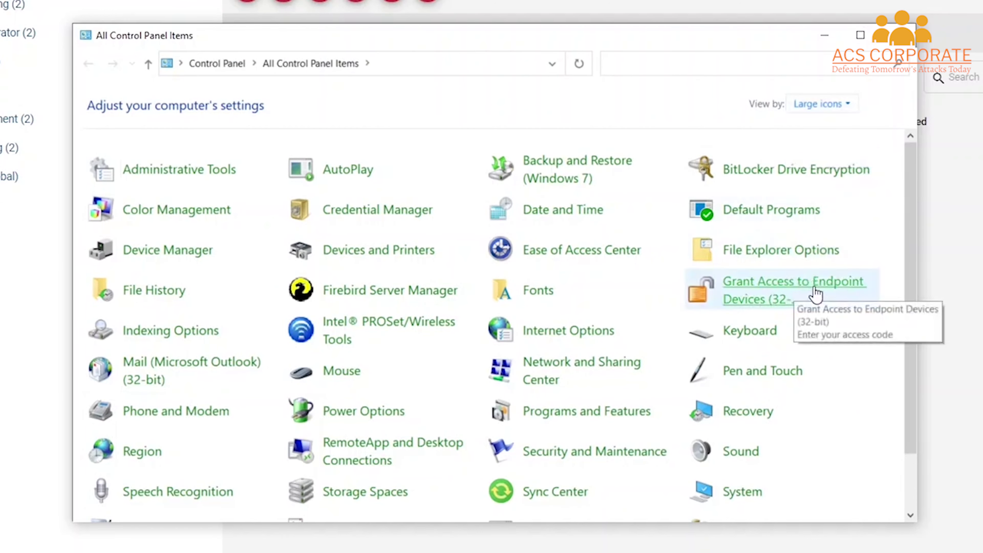
Step: Open Grant Access to Endpoint Devices and close the Control Panel window
{"action": "left_click", "coordinate": [816, 294]}
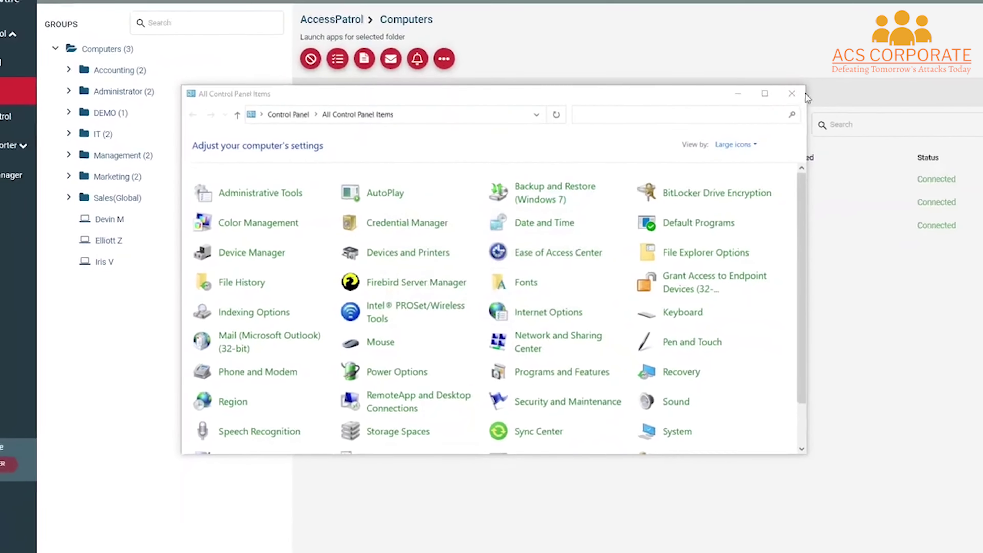
{"action": "left_click", "coordinate": [792, 93]}
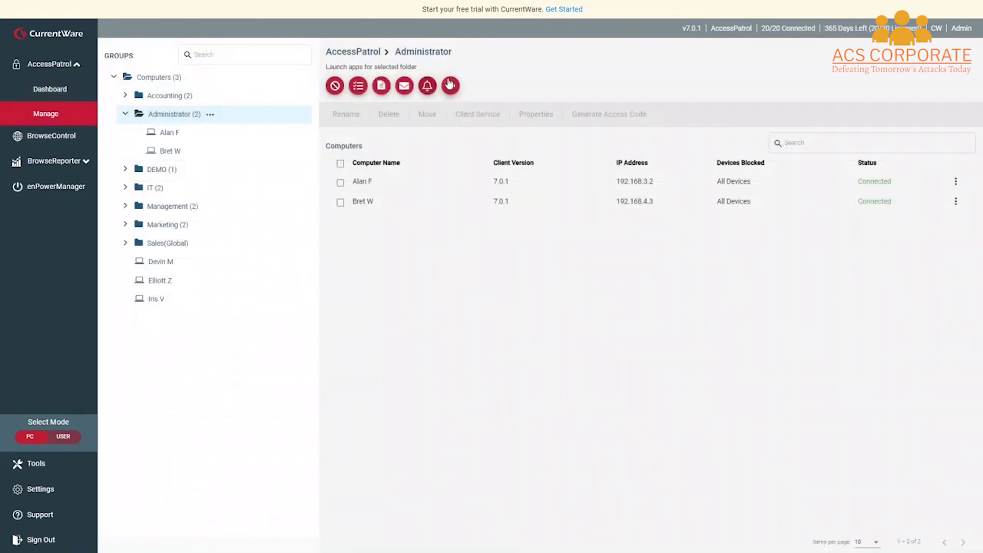
Step: Start a new Device Scheduler schedule for the Administrator group with USB Drive set to No Access
{"action": "left_click", "coordinate": [450, 86]}
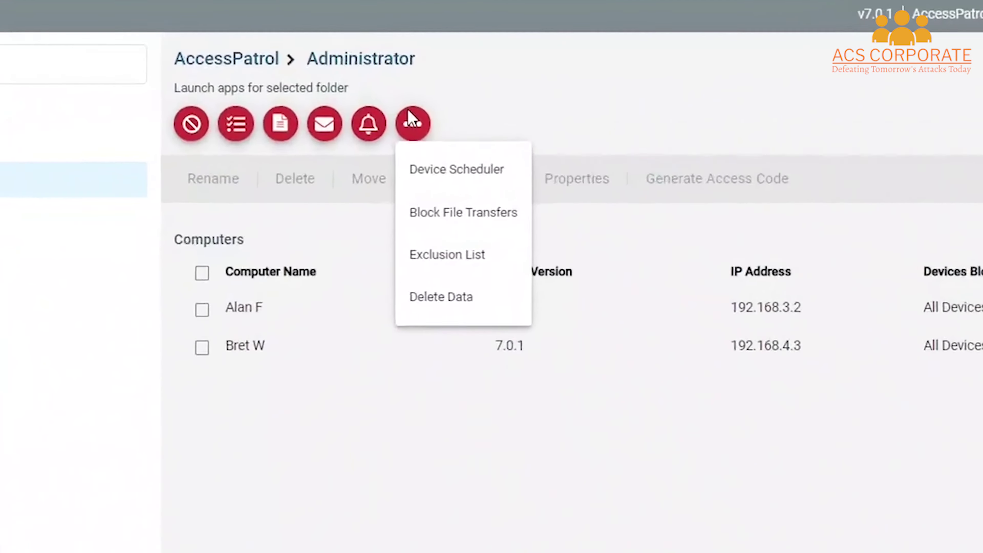
{"action": "left_click", "coordinate": [451, 169]}
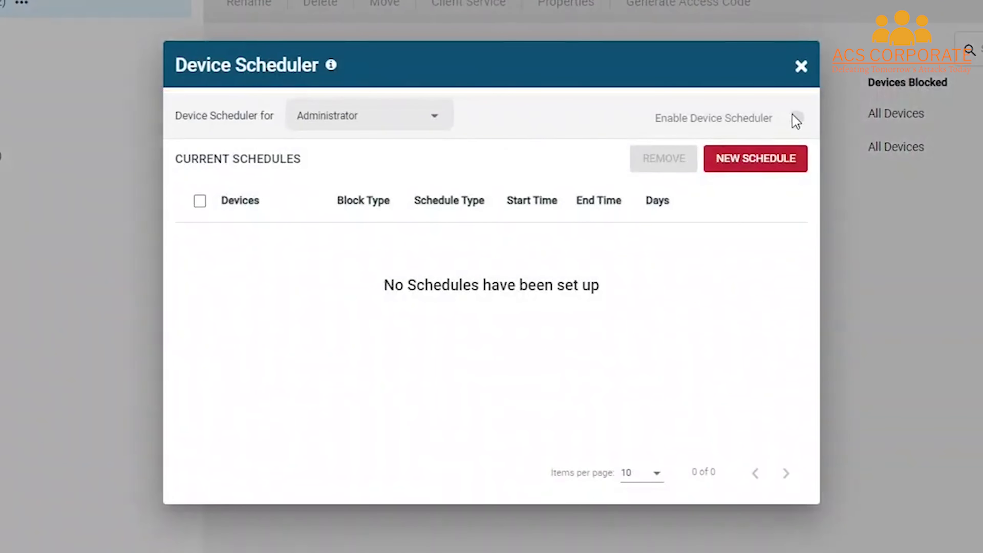
{"action": "left_click", "coordinate": [784, 159]}
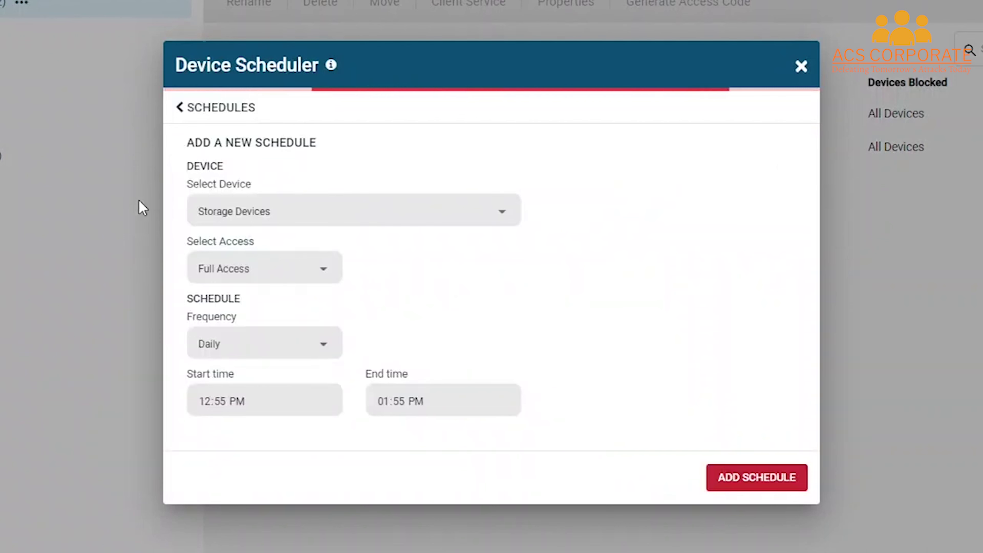
{"action": "left_click", "coordinate": [303, 222]}
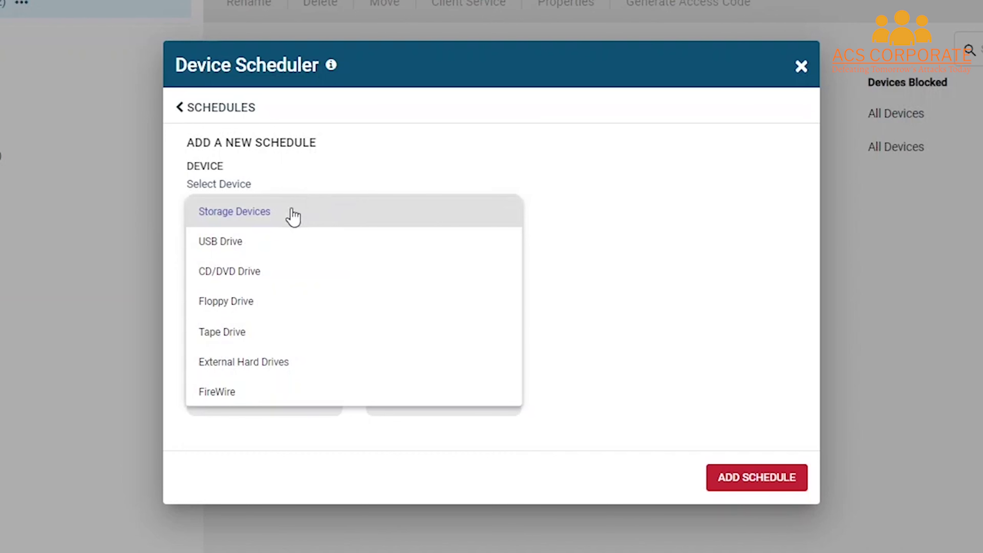
{"action": "left_click", "coordinate": [258, 248]}
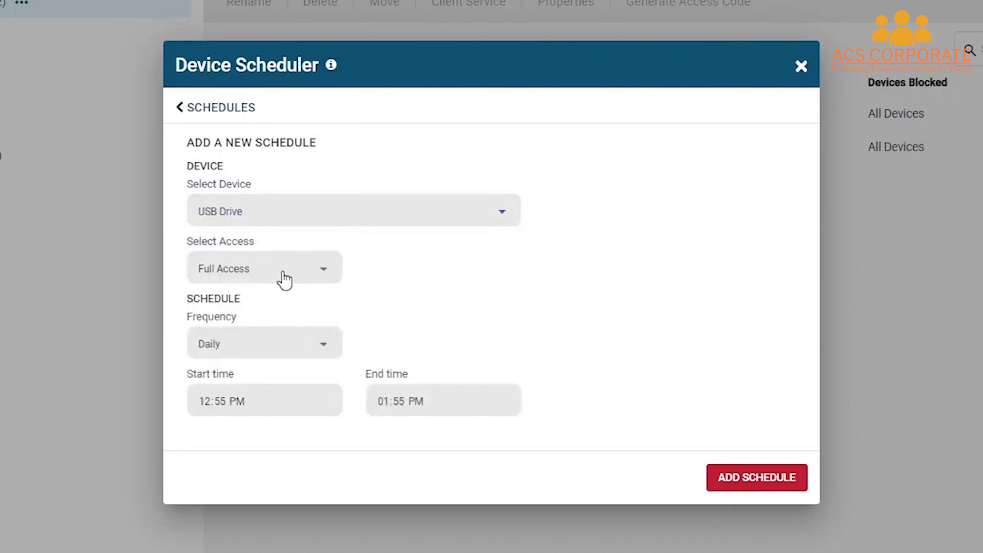
{"action": "left_click", "coordinate": [284, 280]}
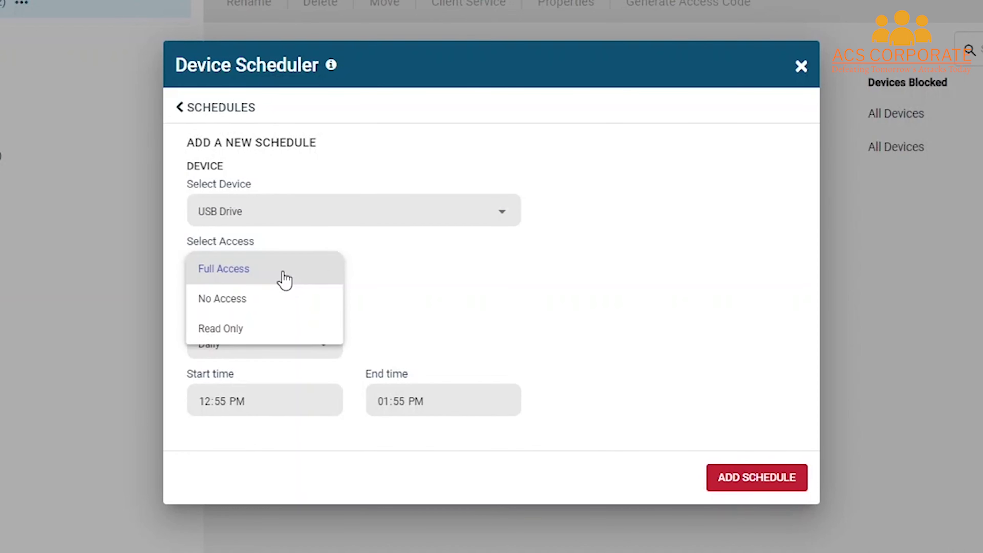
{"action": "left_click", "coordinate": [258, 300]}
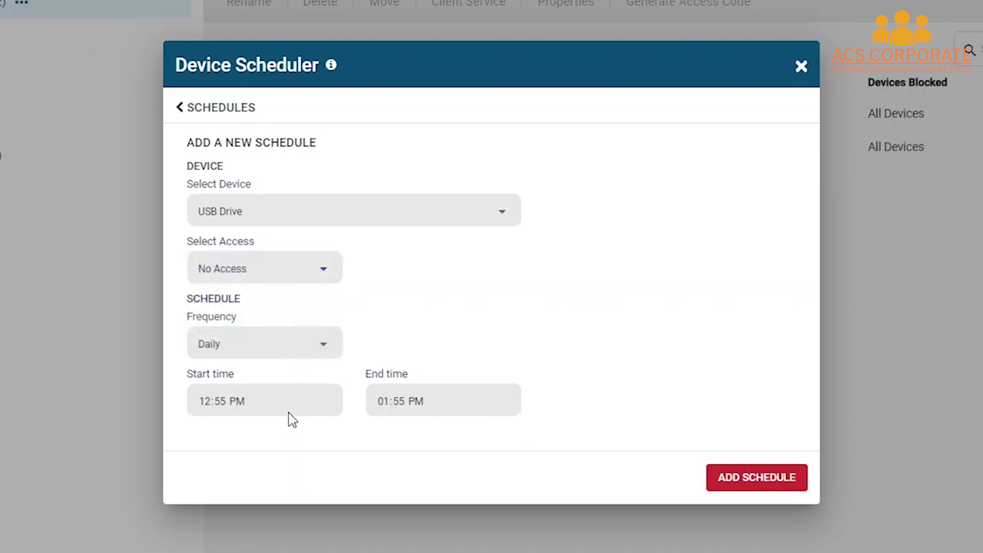
Step: Set the daily schedule from 6:55 AM to 9:55 PM, add it and enable the Device Scheduler
{"action": "left_click", "coordinate": [211, 406]}
{"action": "type", "text": "6"}
{"action": "left_click", "coordinate": [239, 403]}
{"action": "type", "text": "a"}
{"action": "left_click", "coordinate": [385, 402]}
{"action": "type", "text": "9"}
{"action": "left_click", "coordinate": [759, 489]}
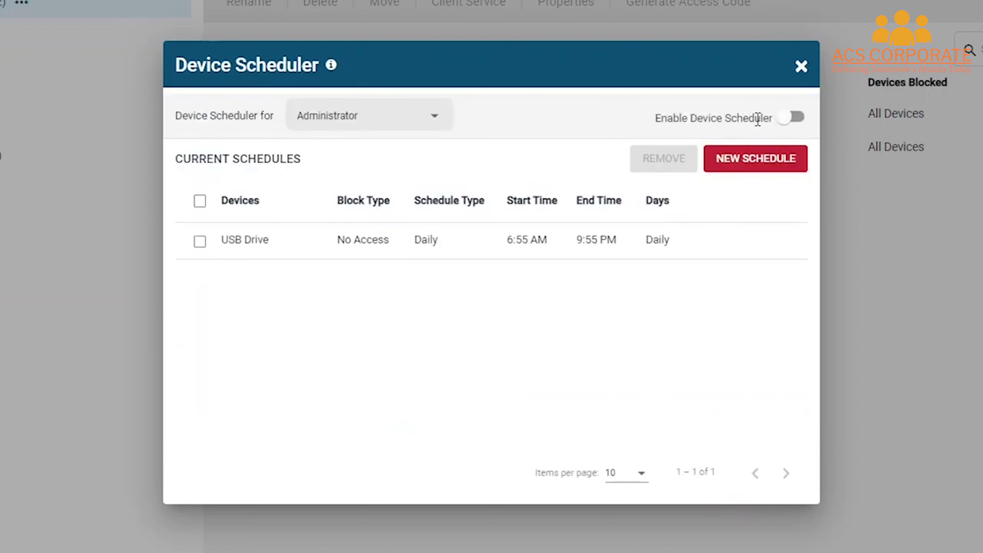
{"action": "left_click", "coordinate": [789, 120]}
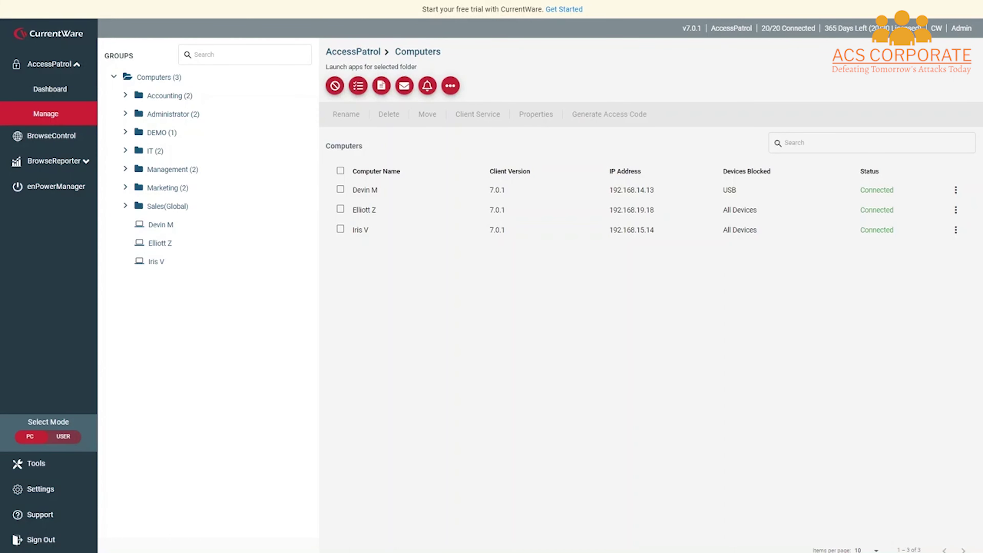
Step: Block file transfers of the .pdf extension for the Administrator group
{"action": "left_click", "coordinate": [173, 114]}
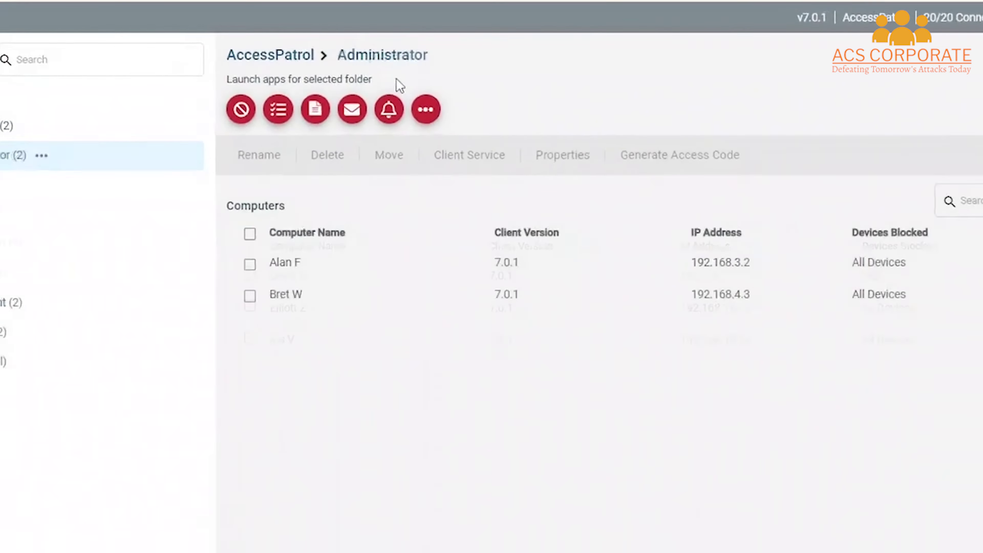
{"action": "left_click", "coordinate": [452, 87]}
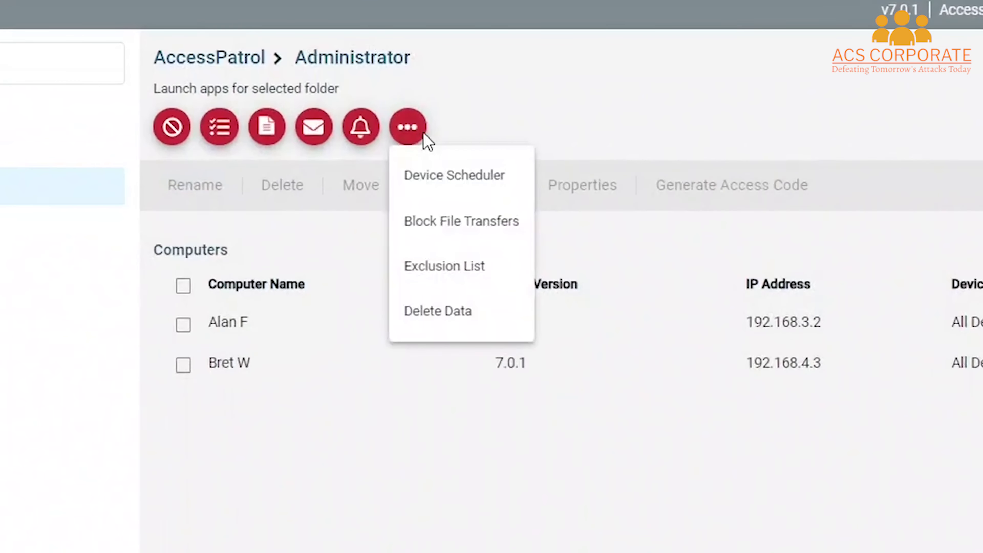
{"action": "left_click", "coordinate": [435, 220]}
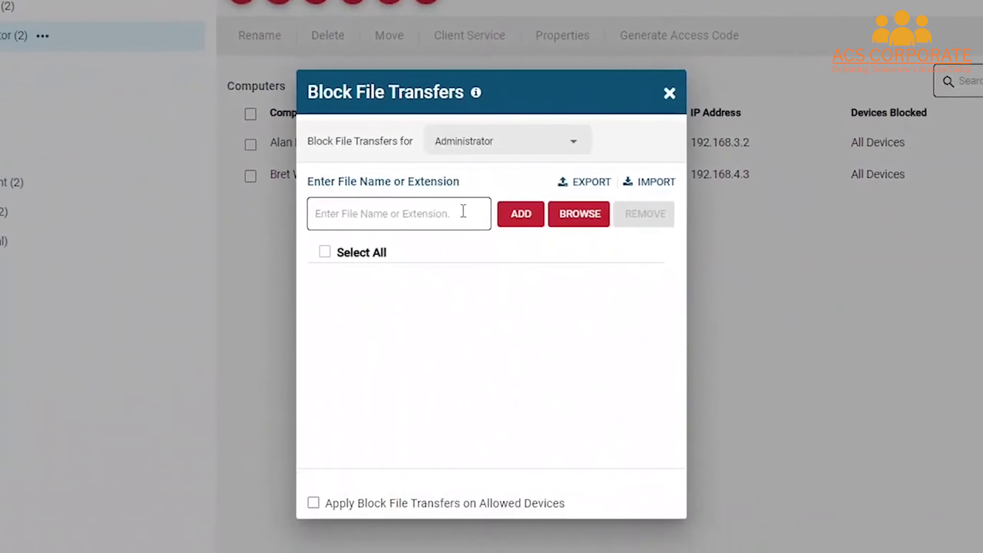
{"action": "left_click", "coordinate": [463, 210]}
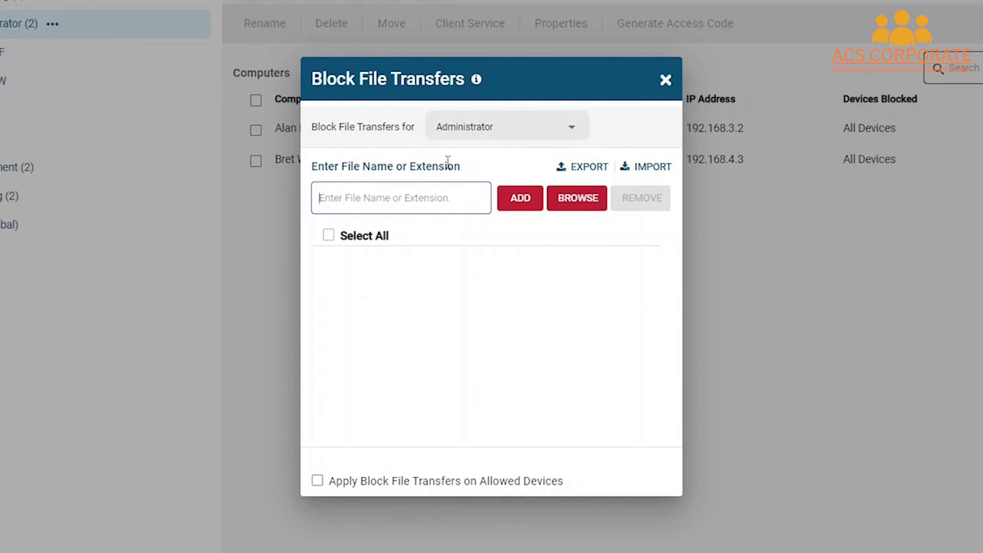
{"action": "type", "text": ".pdf"}
{"action": "key", "text": "Return"}
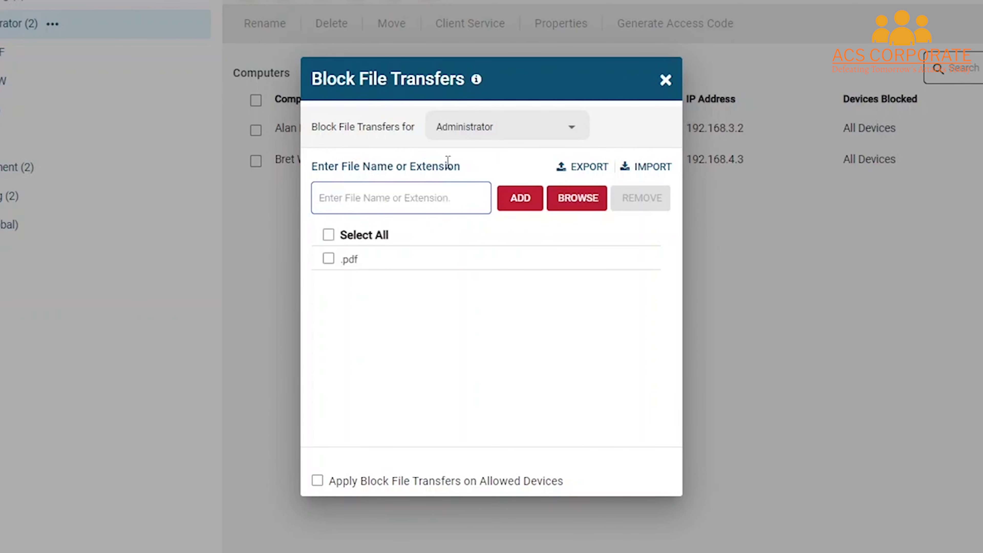
Step: Try the option that applies Block File Transfers on Allowed Devices and switch it back off
{"action": "left_click", "coordinate": [404, 484]}
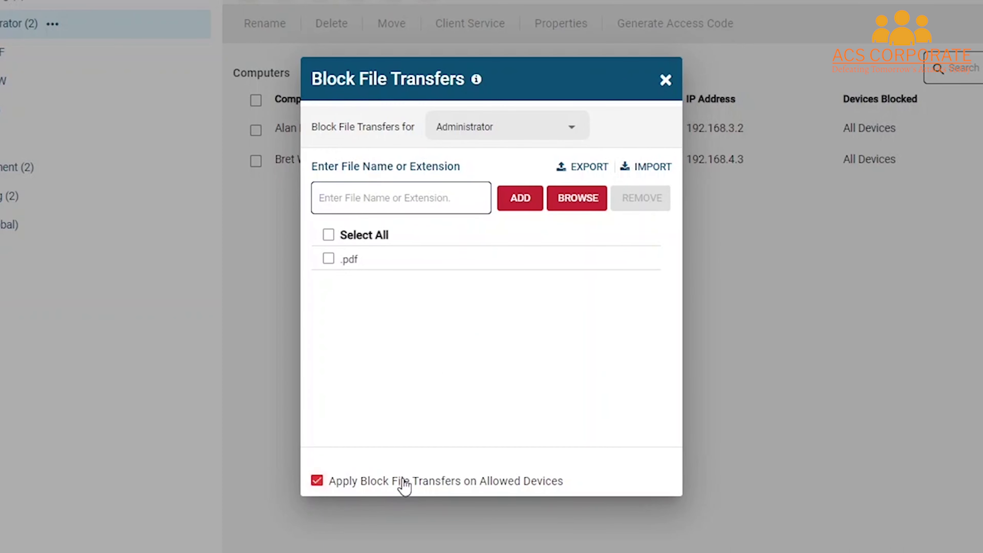
{"action": "left_click", "coordinate": [405, 484]}
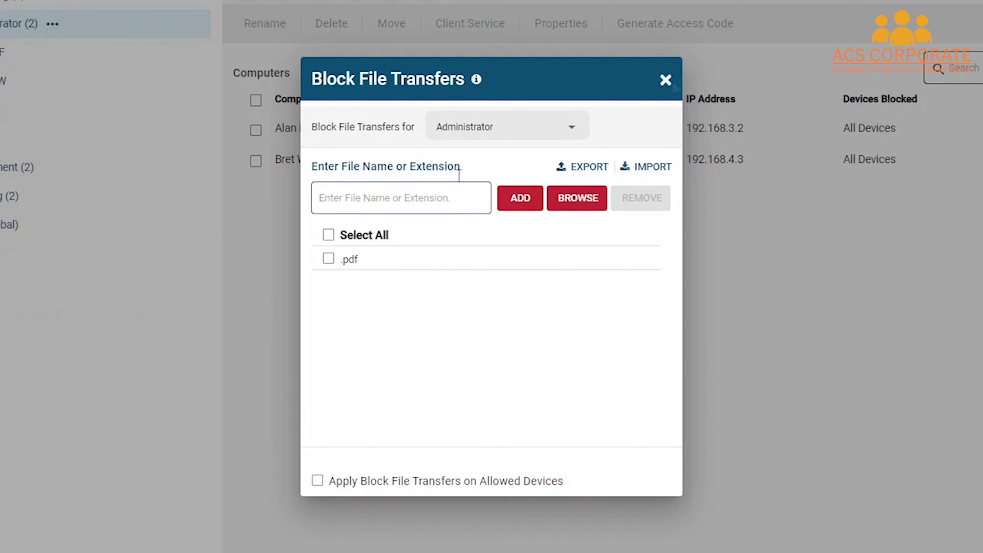
{"action": "left_click", "coordinate": [402, 483]}
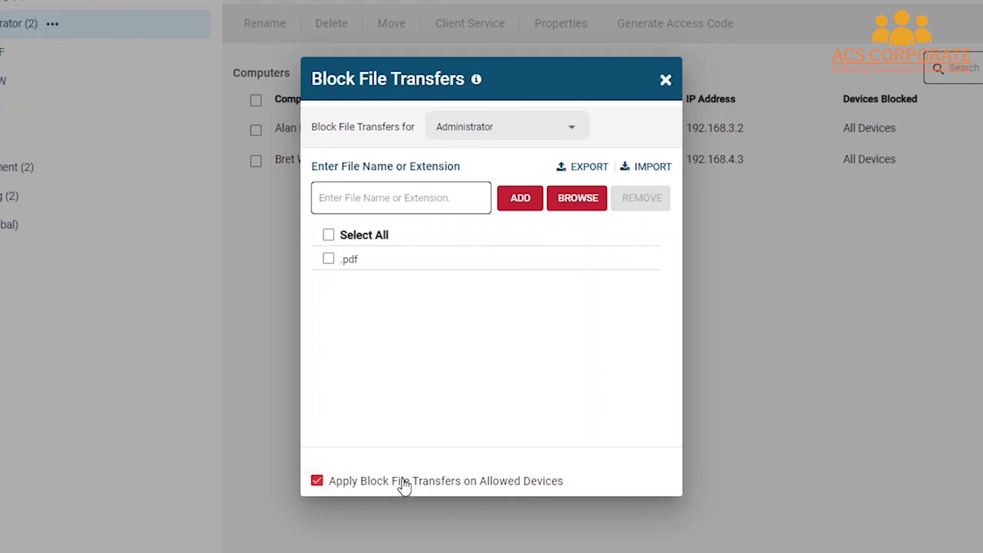
{"action": "left_click", "coordinate": [402, 484]}
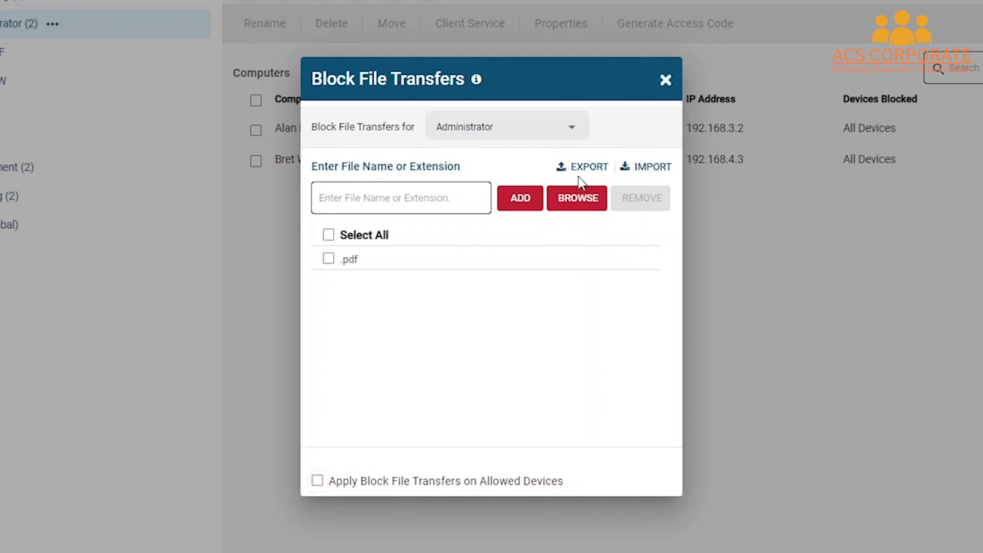
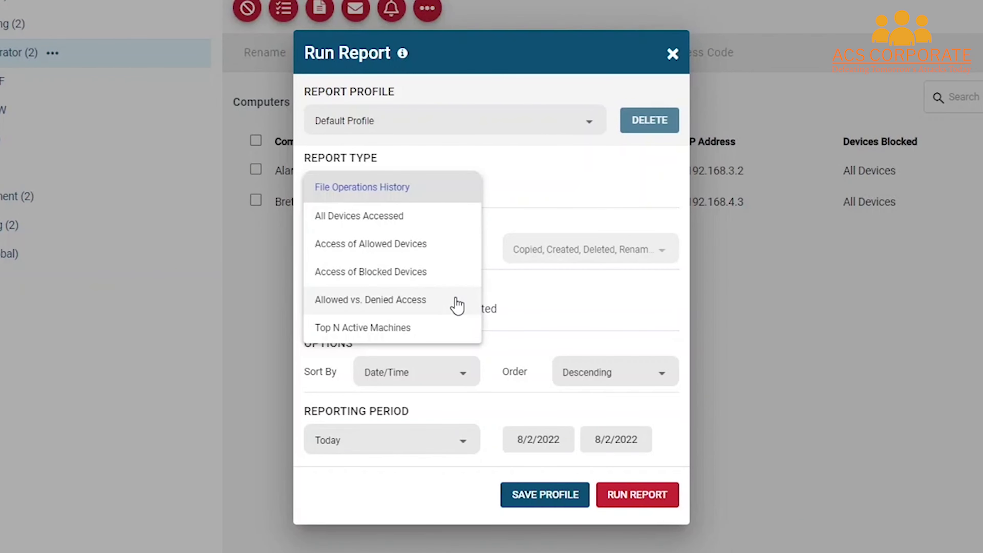
Step: Try limiting the File Operations History report to copied, created, deleted, renamed and saved-as operations, and restore all file operations
{"action": "left_click", "coordinate": [422, 197]}
{"action": "left_click", "coordinate": [445, 255]}
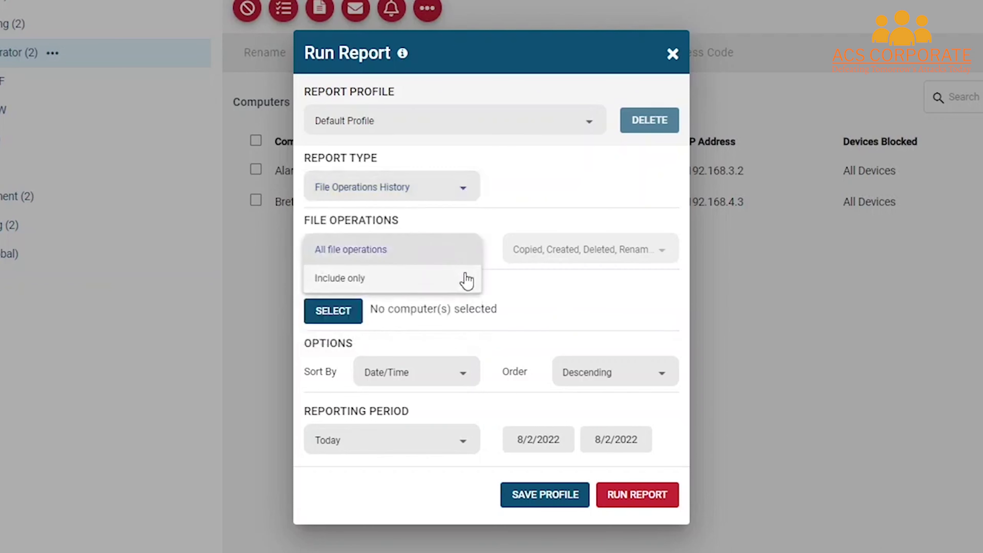
{"action": "left_click", "coordinate": [463, 277]}
{"action": "left_click", "coordinate": [596, 258]}
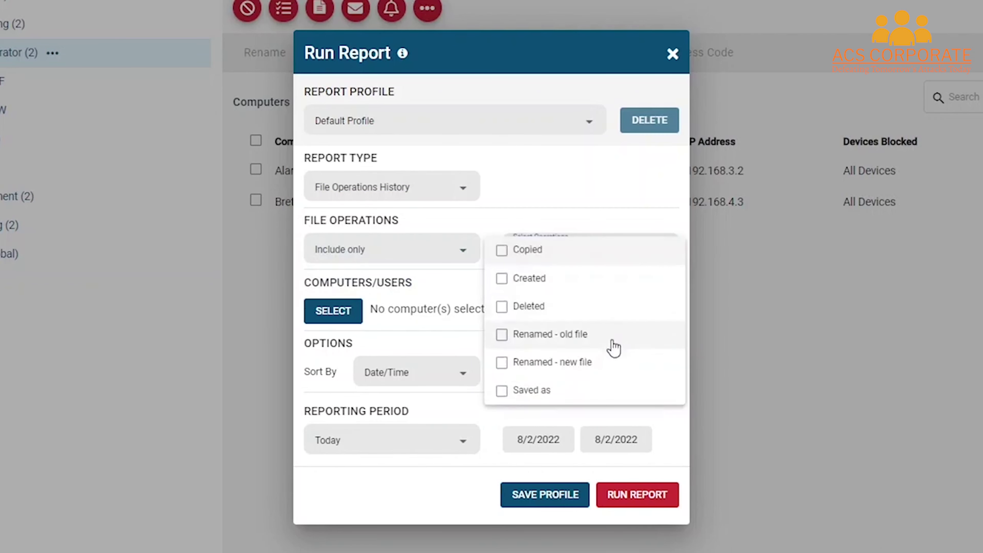
{"action": "left_click", "coordinate": [561, 249]}
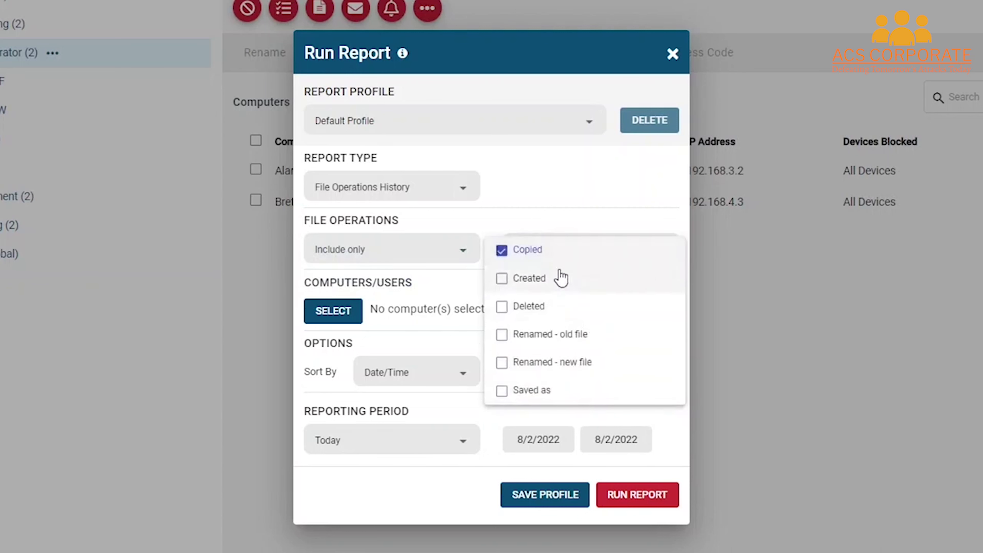
{"action": "left_click", "coordinate": [560, 277]}
{"action": "left_click", "coordinate": [562, 307]}
{"action": "left_click", "coordinate": [567, 335]}
{"action": "left_click", "coordinate": [559, 362]}
{"action": "left_click", "coordinate": [559, 390]}
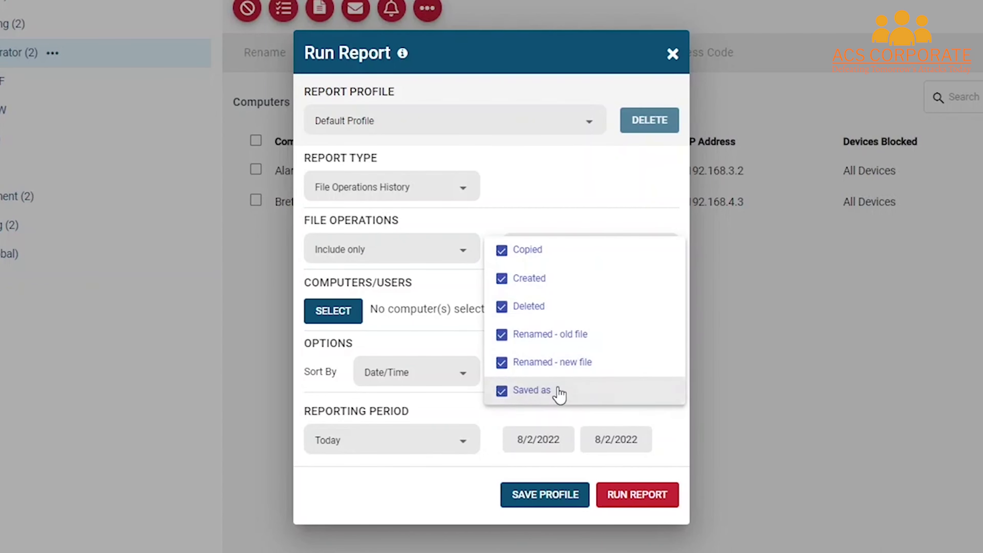
{"action": "left_click", "coordinate": [601, 237]}
{"action": "left_click", "coordinate": [423, 243]}
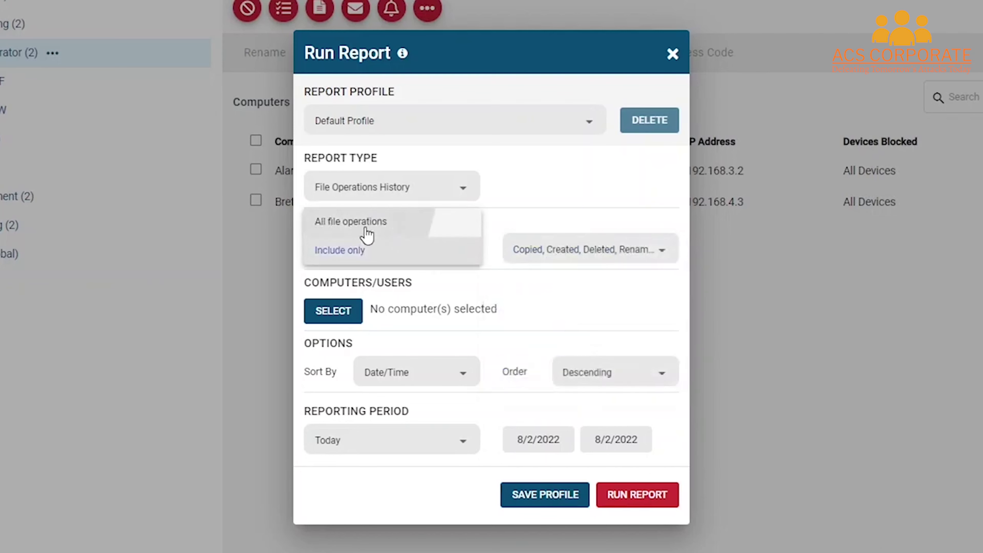
{"action": "left_click", "coordinate": [333, 231]}
Step: Try selecting one Accounting computer, the whole Accounting group and all Computers for the report, clearing each selection again
{"action": "left_click", "coordinate": [319, 314]}
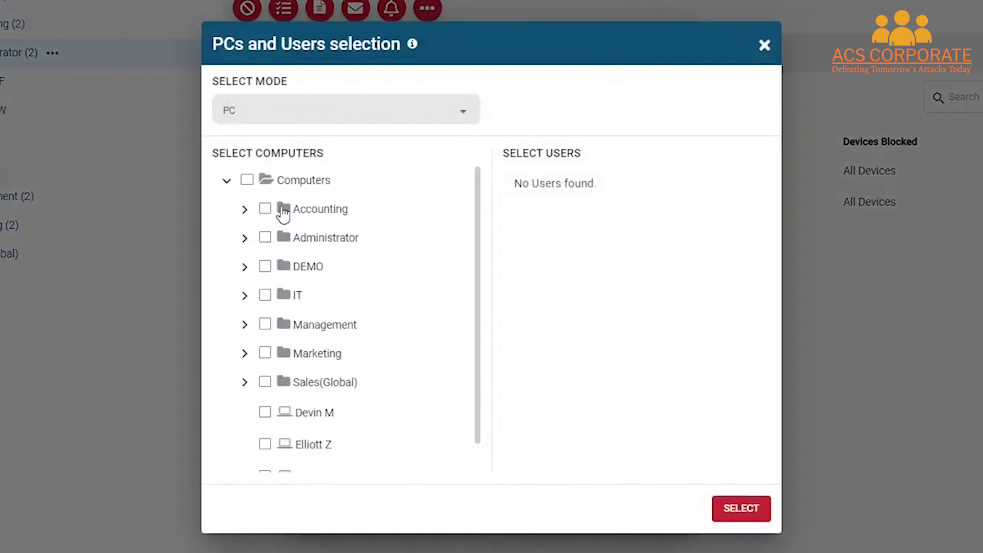
{"action": "left_click", "coordinate": [245, 210]}
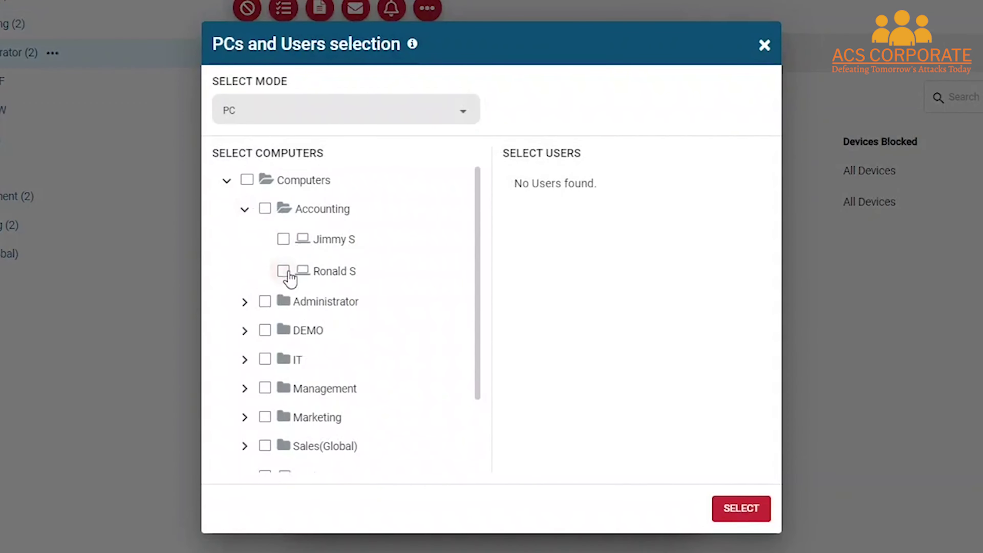
{"action": "left_click", "coordinate": [284, 271]}
{"action": "left_click", "coordinate": [284, 271]}
{"action": "left_click", "coordinate": [265, 208]}
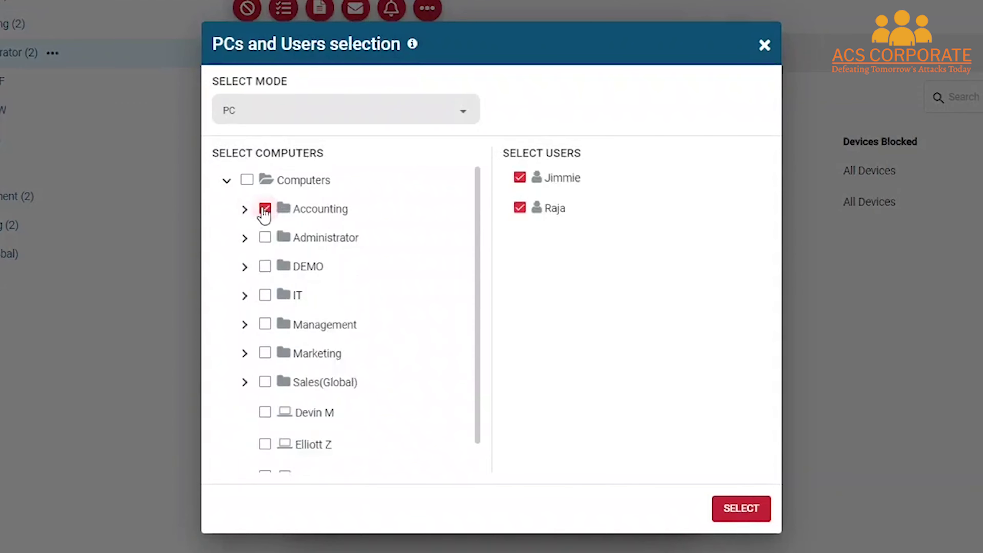
{"action": "left_click", "coordinate": [265, 209]}
{"action": "left_click", "coordinate": [247, 180]}
{"action": "left_click", "coordinate": [246, 182]}
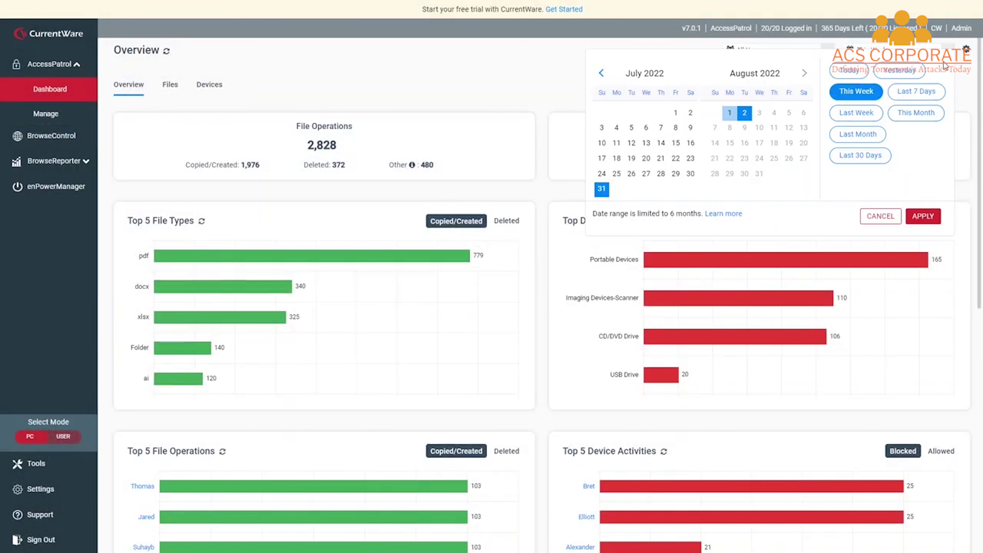
Step: Set the dashboard's date range to Last 7 Days and show 100 items per page in the Activity Log
{"action": "left_click", "coordinate": [931, 90]}
{"action": "left_click", "coordinate": [922, 217]}
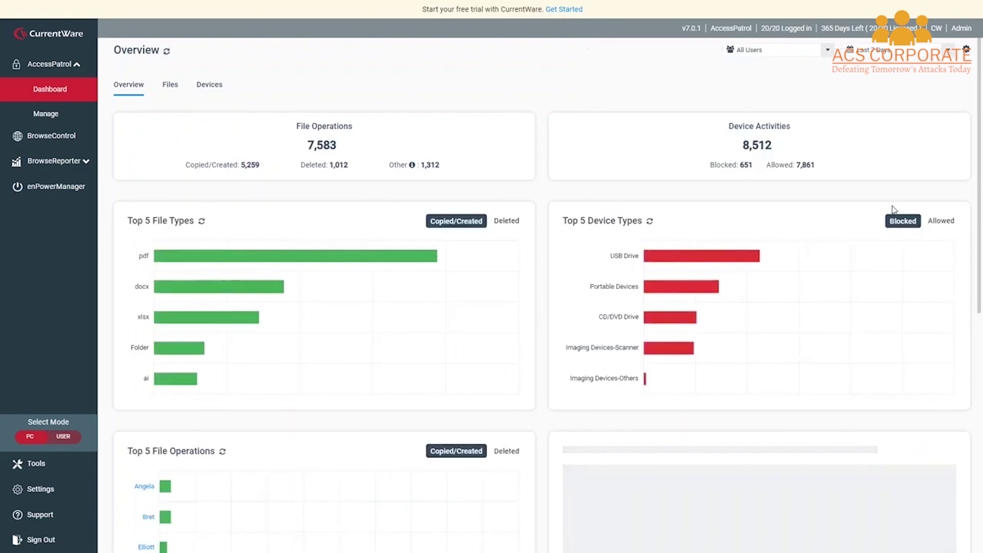
{"action": "scroll", "coordinate": [639, 202], "scroll_direction": "down", "scroll_amount": 5}
{"action": "left_click", "coordinate": [329, 504]}
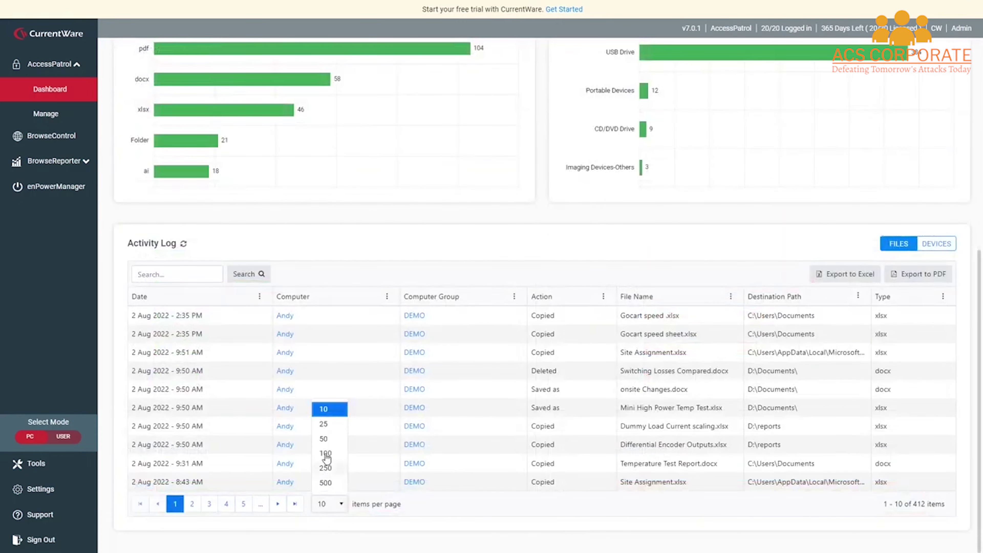
{"action": "left_click", "coordinate": [326, 453]}
Step: Add the Device Name column to the file Activity Log
{"action": "scroll", "coordinate": [611, 403], "scroll_direction": "down", "scroll_amount": 2}
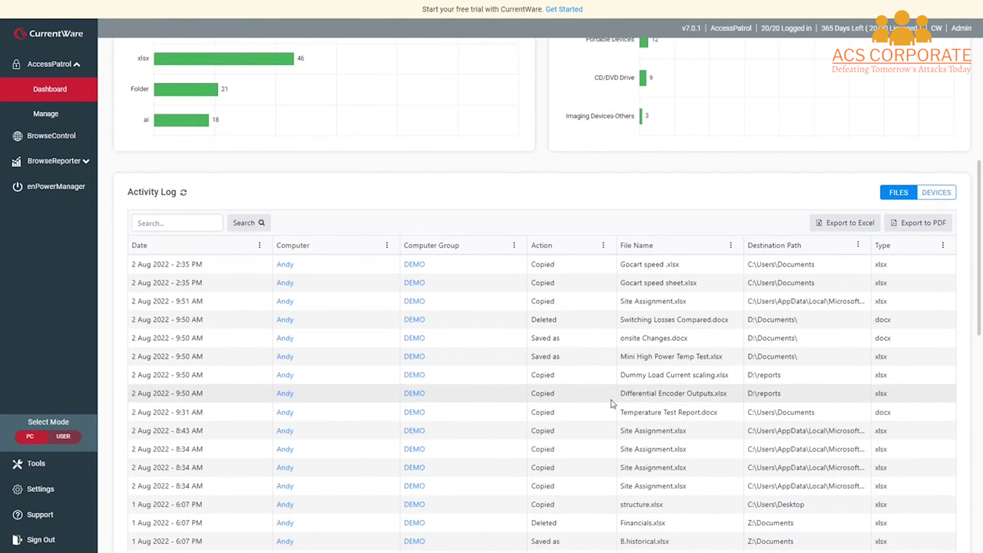
{"action": "scroll", "coordinate": [612, 404], "scroll_direction": "down", "scroll_amount": 2}
{"action": "left_click", "coordinate": [858, 194]}
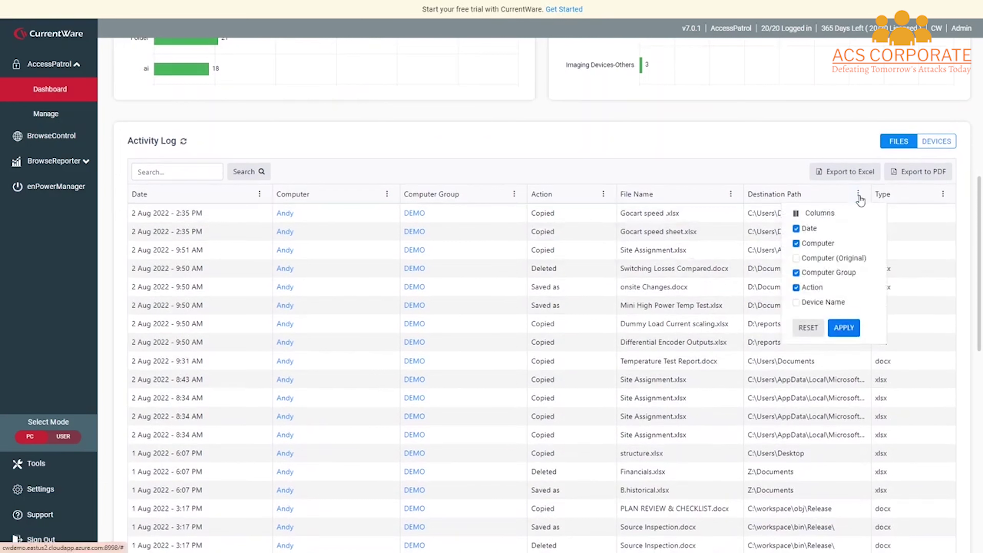
{"action": "left_click", "coordinate": [837, 302]}
{"action": "left_click", "coordinate": [844, 327]}
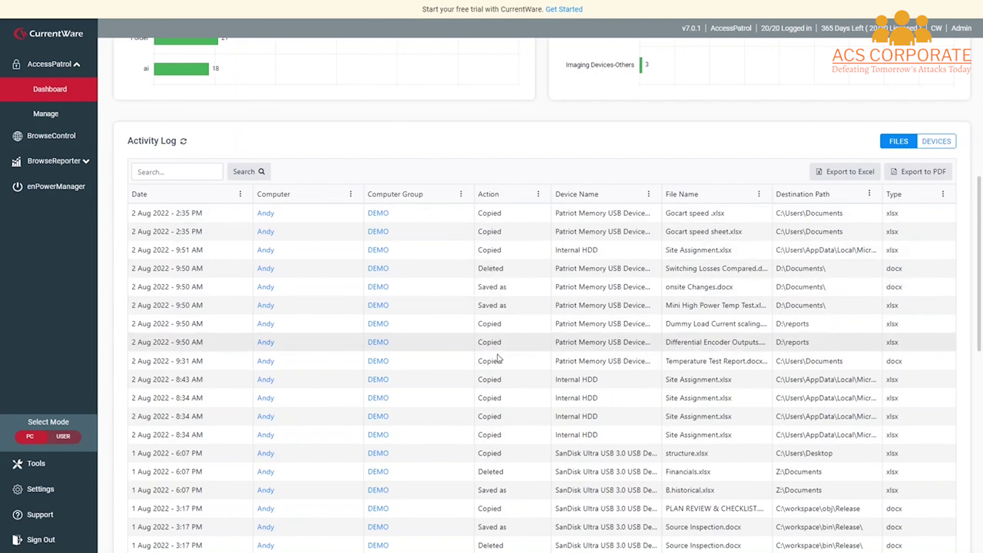
Step: Search the file Activity Log for "patriot" and switch the log to device activity
{"action": "left_click", "coordinate": [172, 170]}
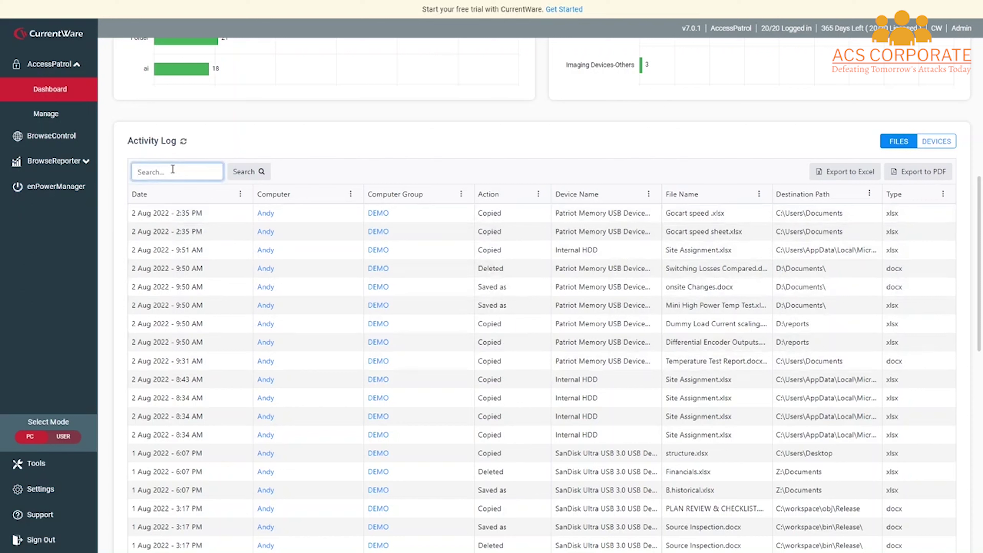
{"action": "type", "text": "patriot"}
{"action": "key", "text": "Return"}
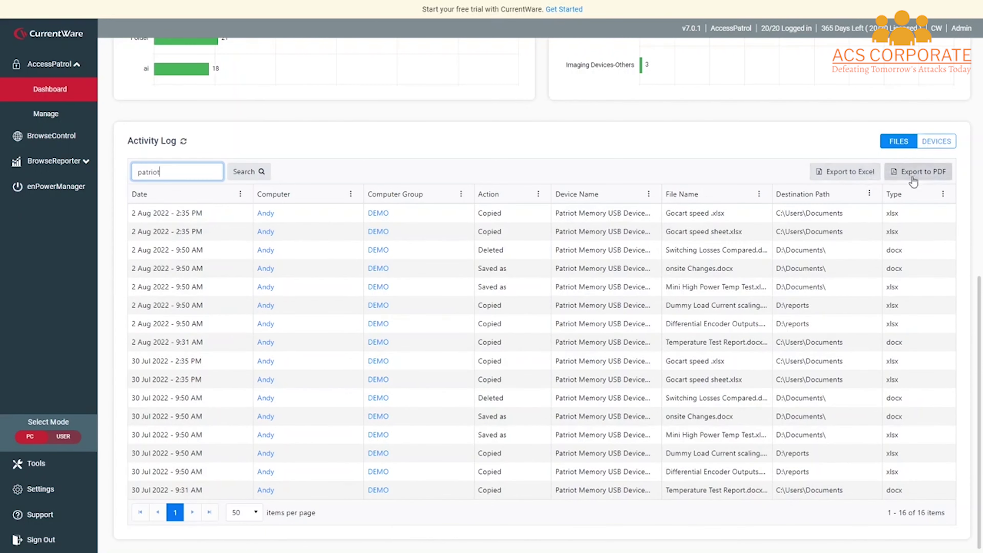
{"action": "left_click", "coordinate": [943, 146]}
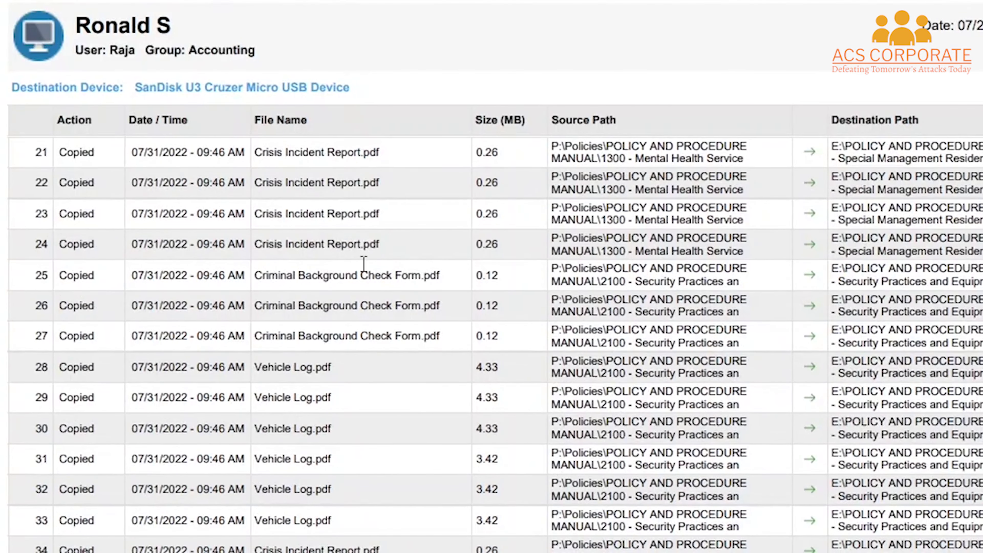
{"action": "scroll", "coordinate": [364, 255], "scroll_direction": "down", "scroll_amount": 3}
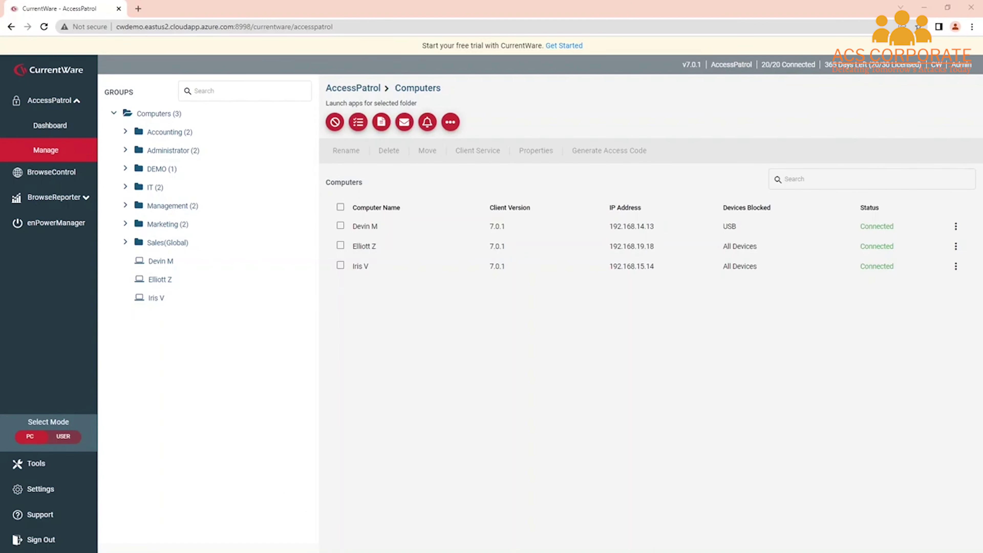
Step: Open the report settings from the Administrator group and choose File Operations History as the report type
{"action": "left_click", "coordinate": [174, 150]}
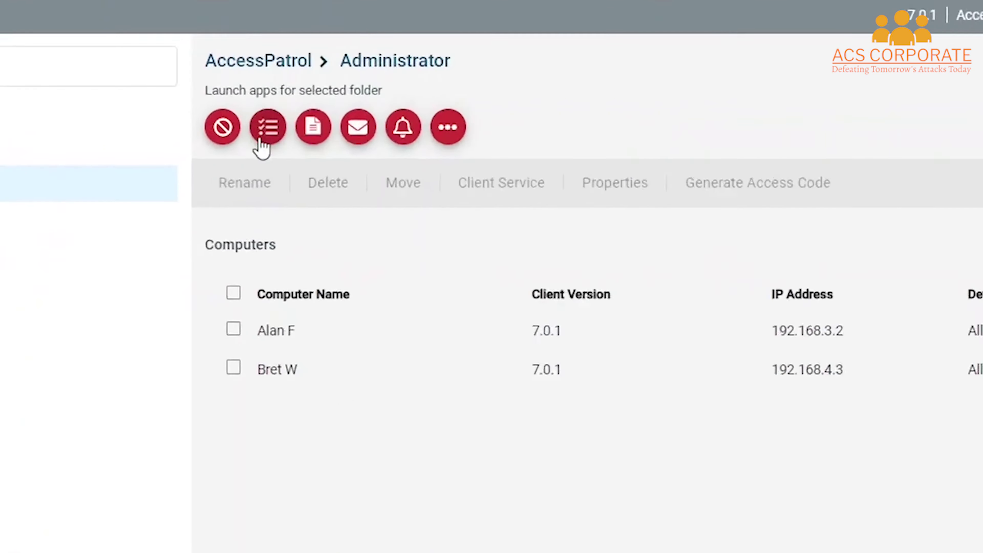
{"action": "left_click", "coordinate": [264, 138]}
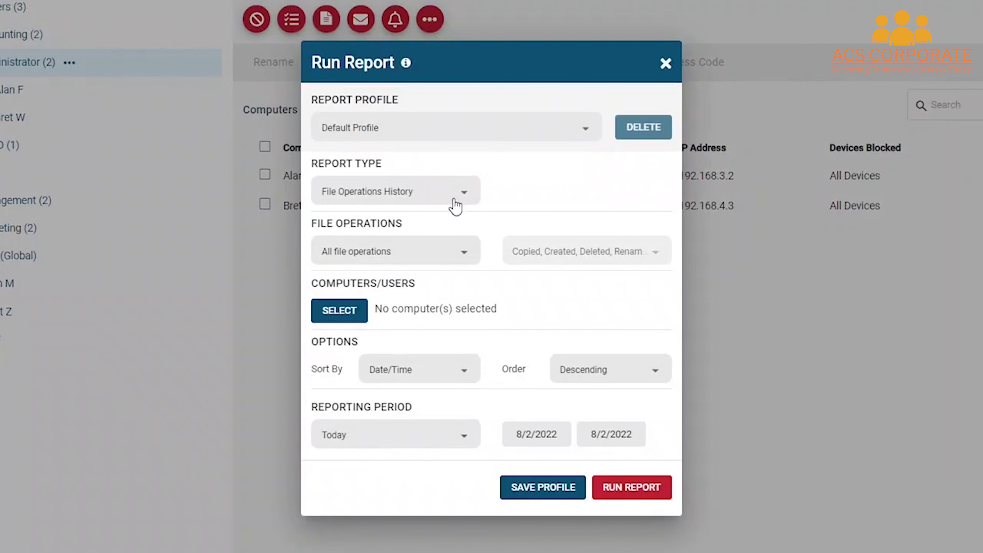
{"action": "left_click", "coordinate": [455, 207]}
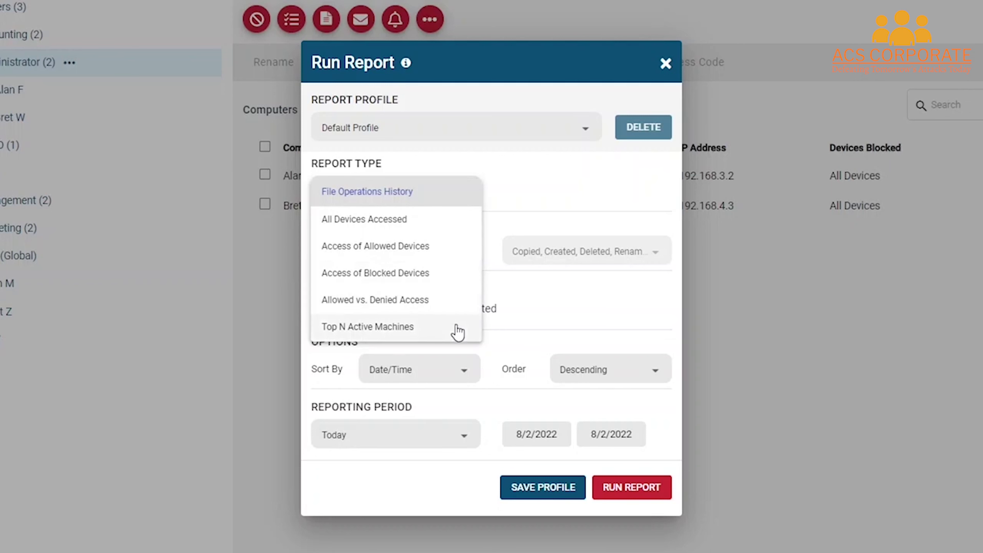
{"action": "left_click", "coordinate": [422, 197]}
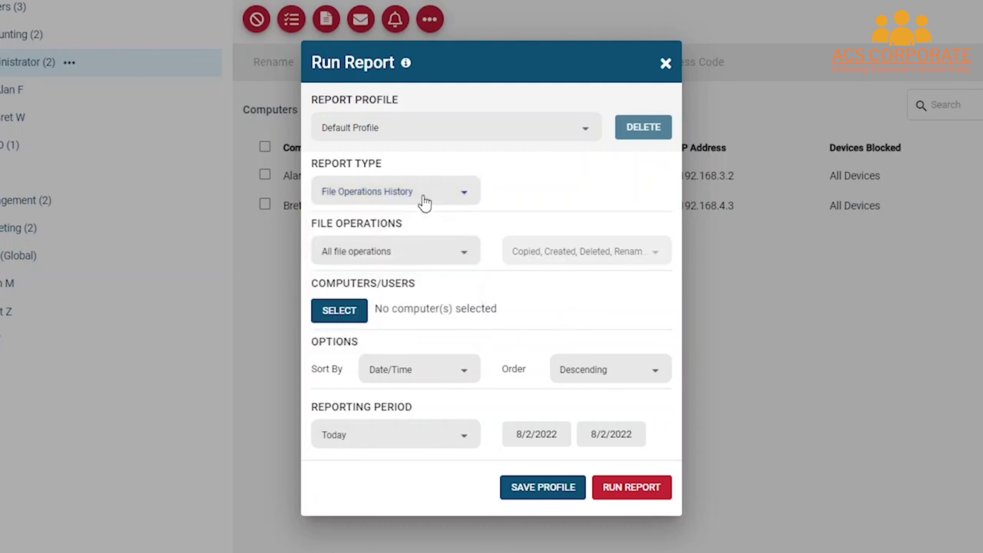
Step: Try including only copied, created, deleted, renamed and saved-as operations in the report, and go back to all file operations
{"action": "left_click", "coordinate": [448, 256]}
{"action": "left_click", "coordinate": [464, 280]}
{"action": "left_click", "coordinate": [598, 263]}
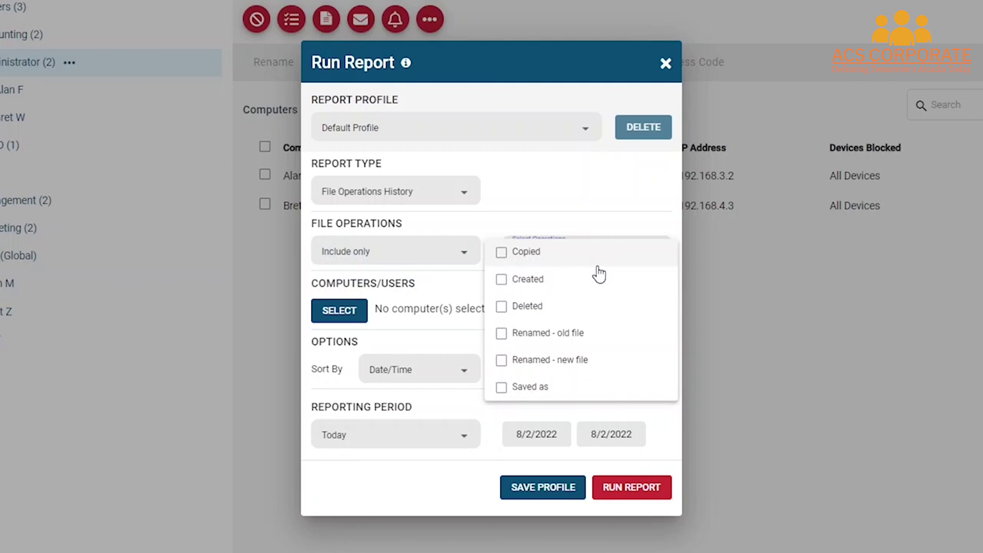
{"action": "left_click", "coordinate": [562, 252]}
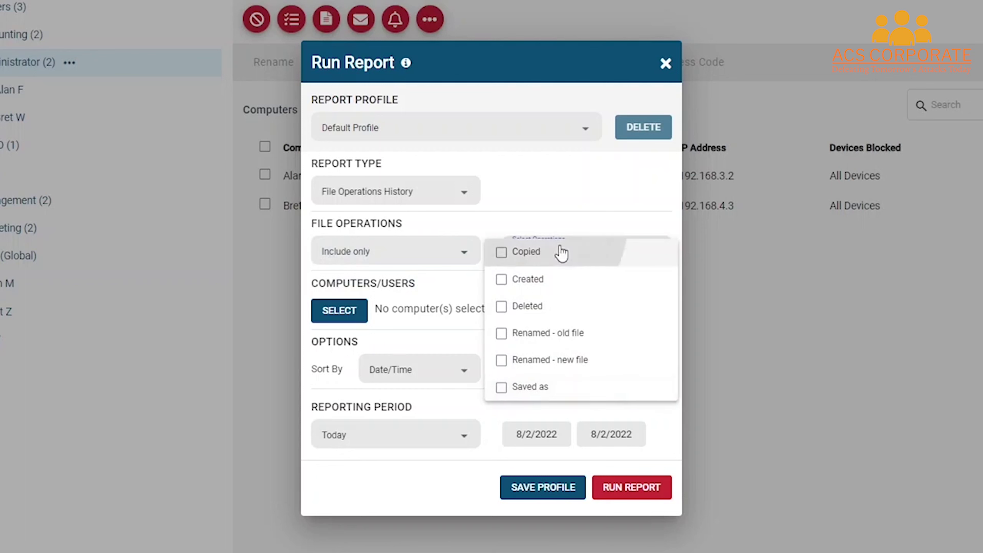
{"action": "left_click", "coordinate": [560, 280]}
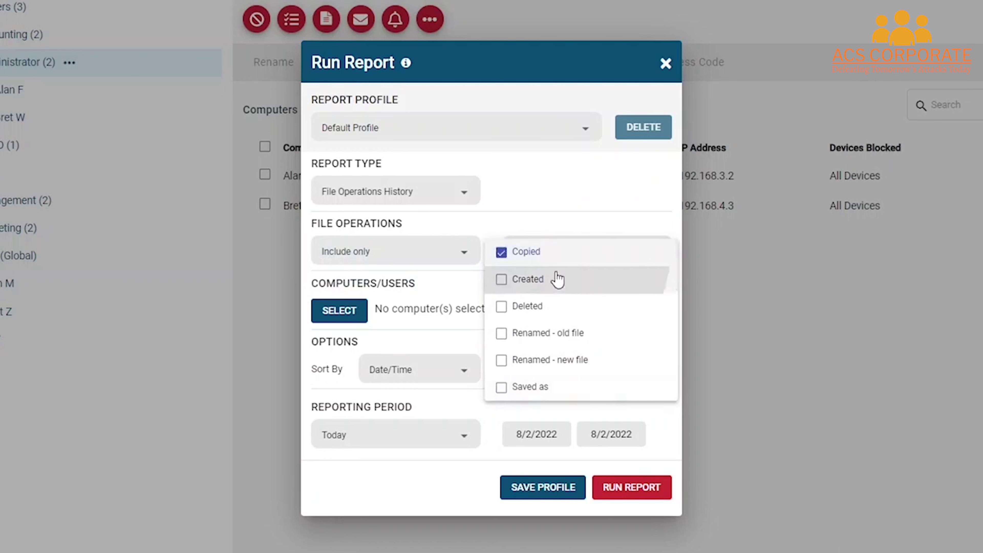
{"action": "left_click", "coordinate": [561, 312]}
{"action": "left_click", "coordinate": [561, 337]}
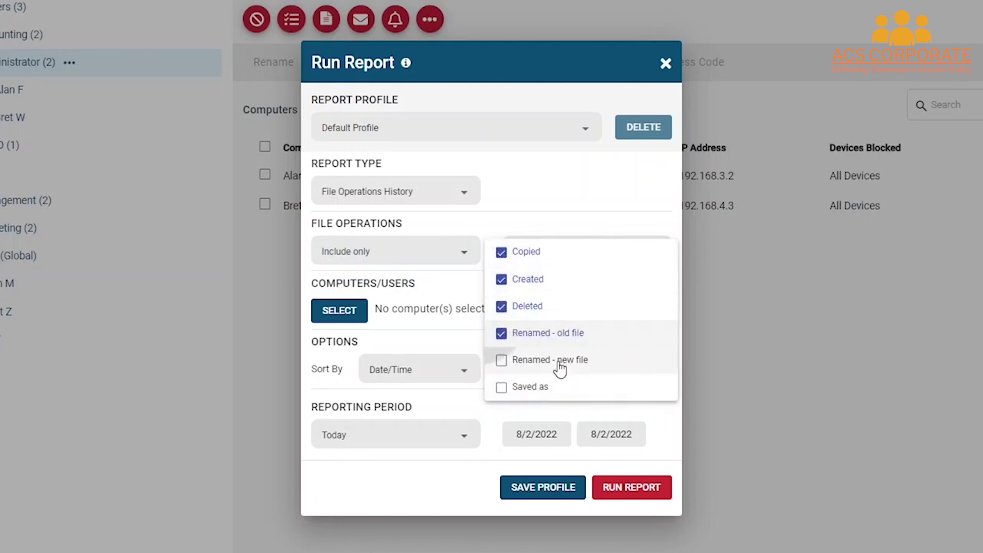
{"action": "left_click", "coordinate": [559, 362]}
{"action": "left_click", "coordinate": [557, 388]}
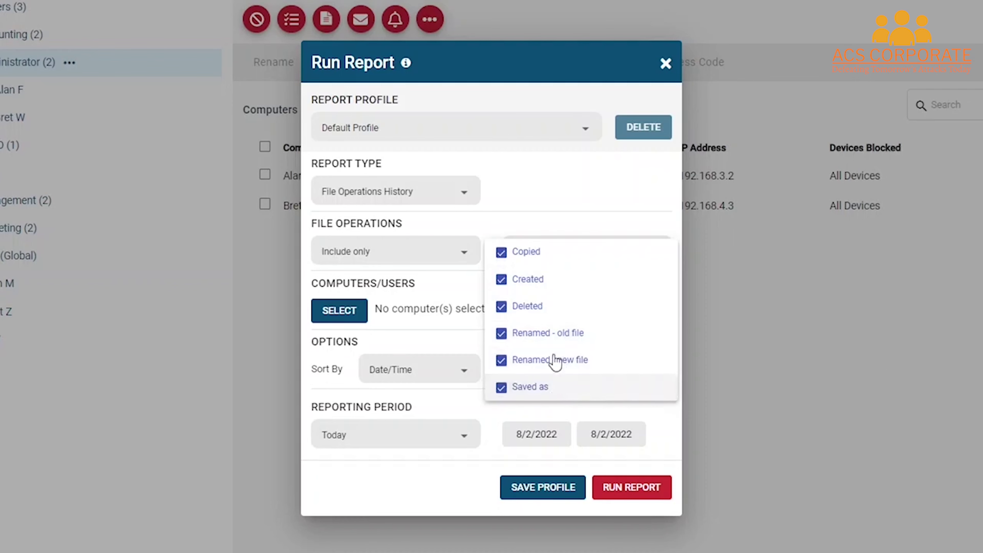
{"action": "left_click", "coordinate": [596, 237]}
{"action": "left_click", "coordinate": [423, 248]}
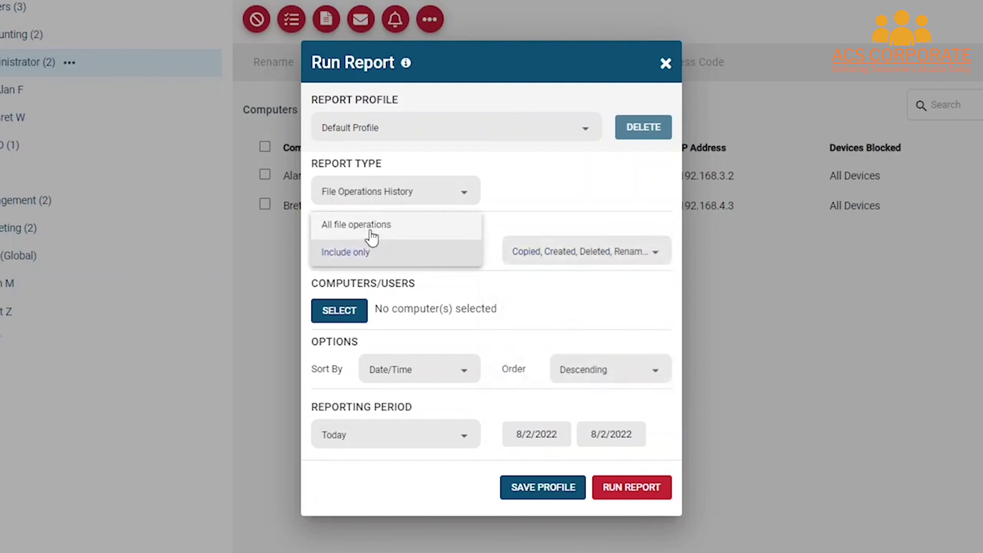
{"action": "left_click", "coordinate": [372, 230]}
Step: Try one Accounting computer and all Computers as the report's scope, and settle on the whole Accounting group
{"action": "left_click", "coordinate": [330, 312]}
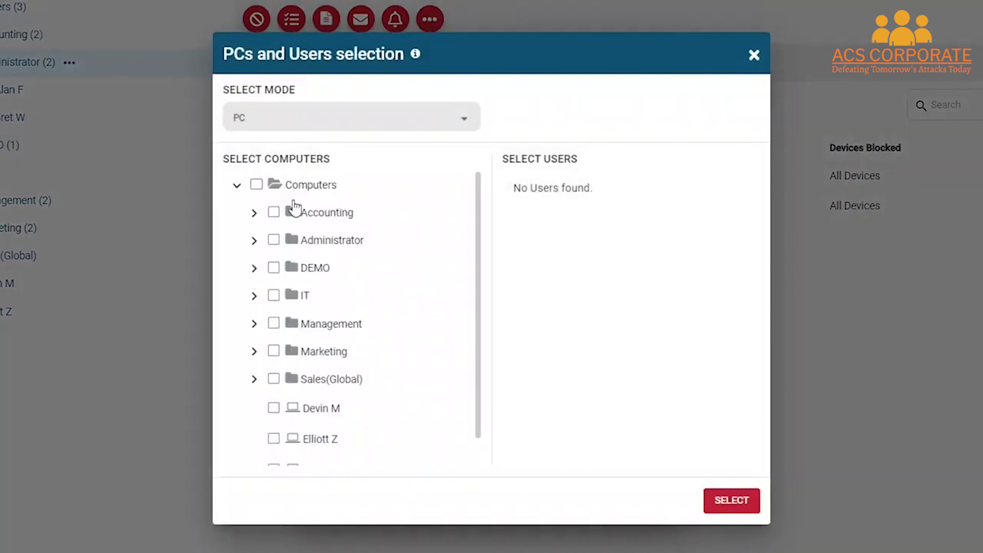
{"action": "left_click", "coordinate": [254, 213]}
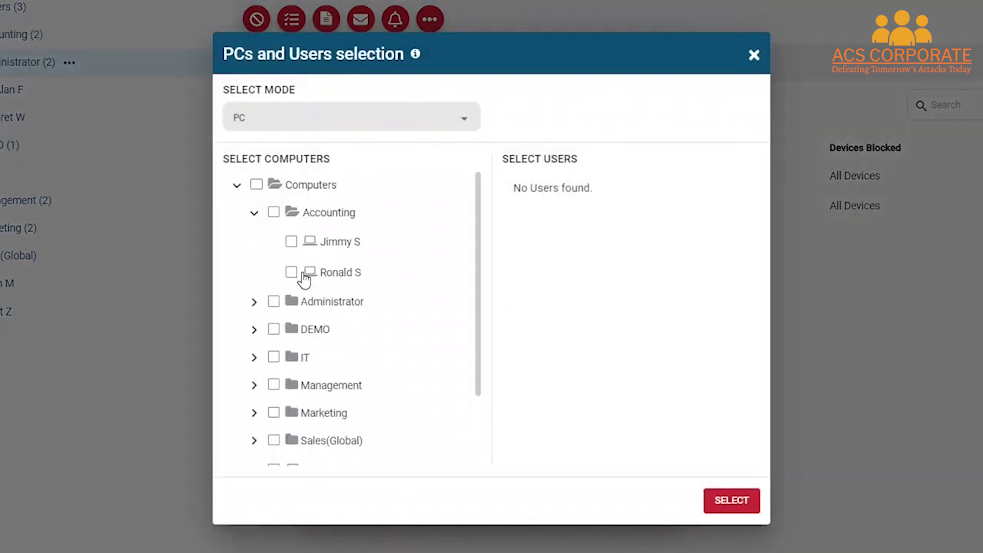
{"action": "left_click", "coordinate": [291, 273]}
{"action": "left_click", "coordinate": [292, 272]}
{"action": "left_click", "coordinate": [274, 213]}
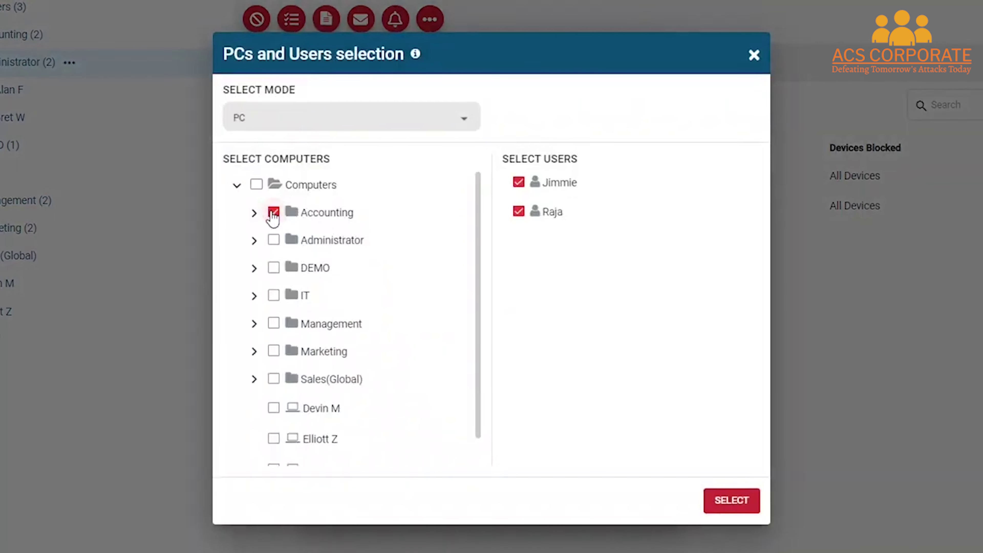
{"action": "left_click", "coordinate": [273, 212]}
{"action": "left_click", "coordinate": [257, 185]}
{"action": "left_click", "coordinate": [256, 185]}
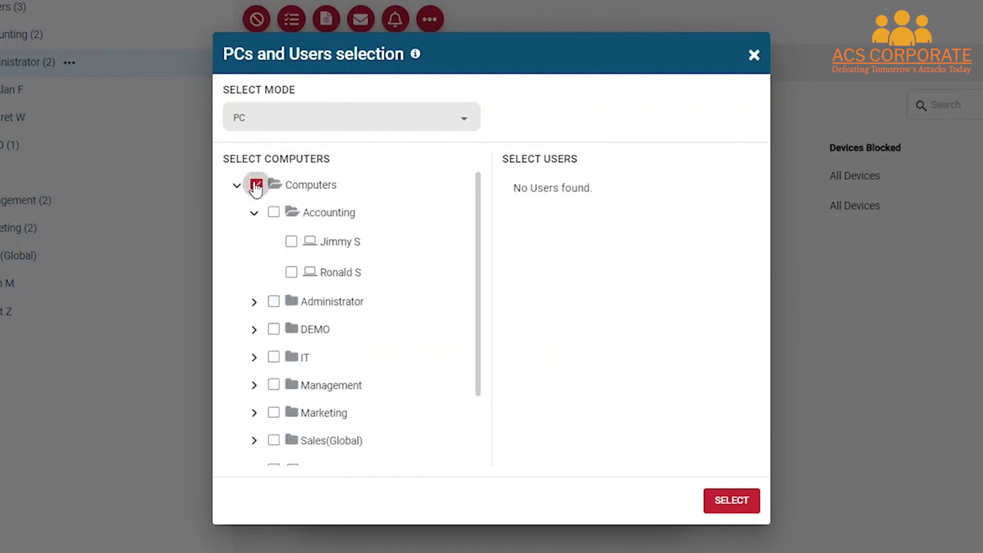
{"action": "left_click", "coordinate": [274, 213]}
{"action": "left_click", "coordinate": [731, 500]}
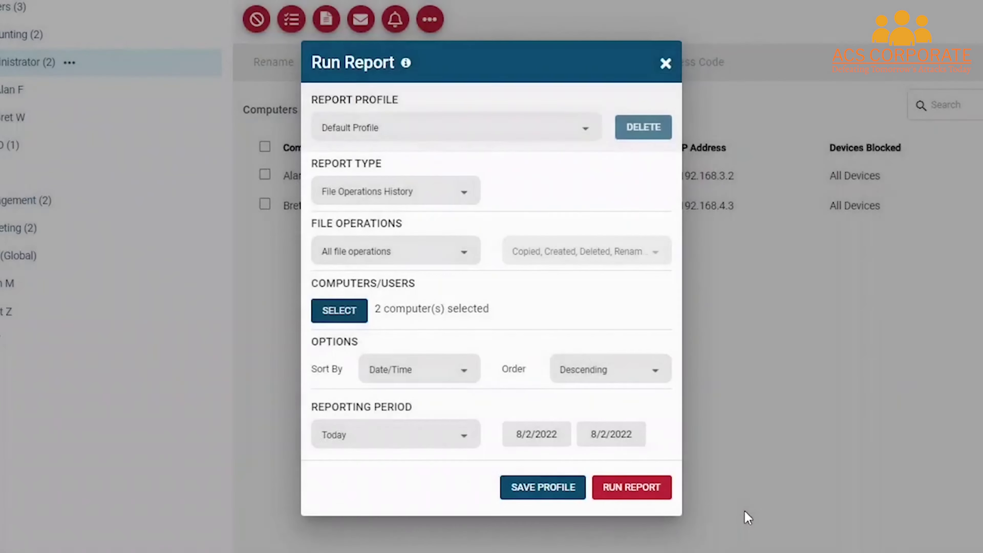
Step: Set the reporting period to the last 7 days and save the report profile as "File Operation History- Last 7 Days"
{"action": "left_click", "coordinate": [434, 441]}
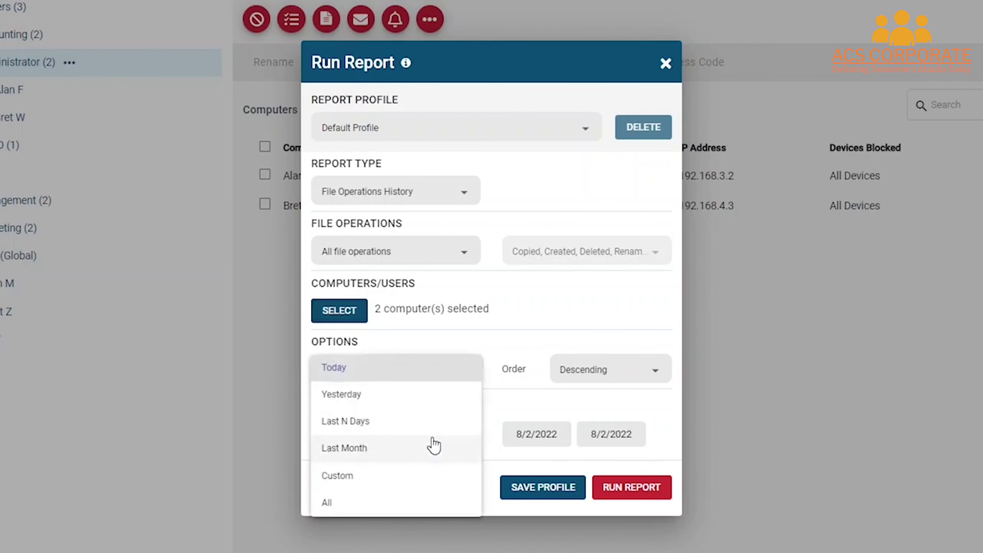
{"action": "left_click", "coordinate": [398, 419]}
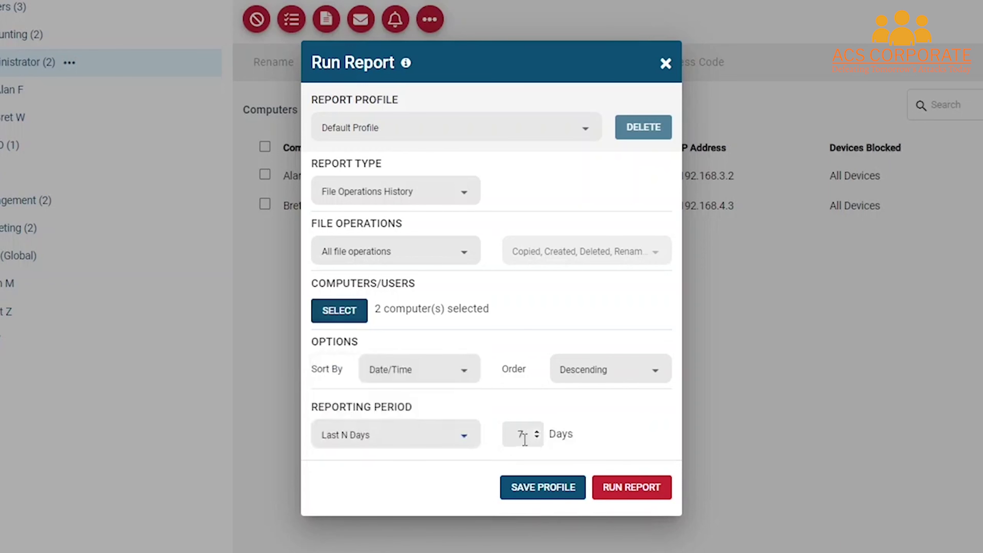
{"action": "left_click", "coordinate": [566, 492]}
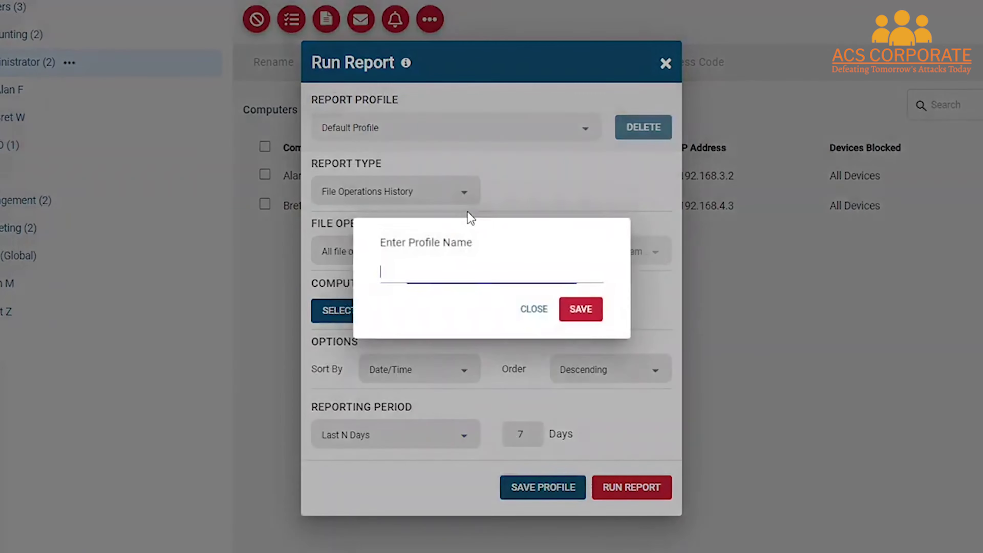
{"action": "type", "text": "Fi"}
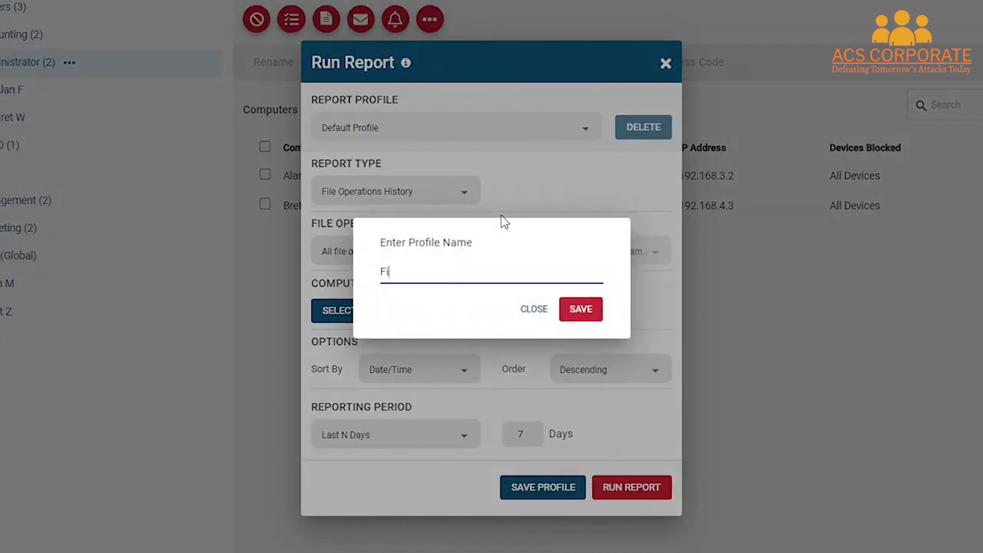
{"action": "type", "text": "le Operation History- "}
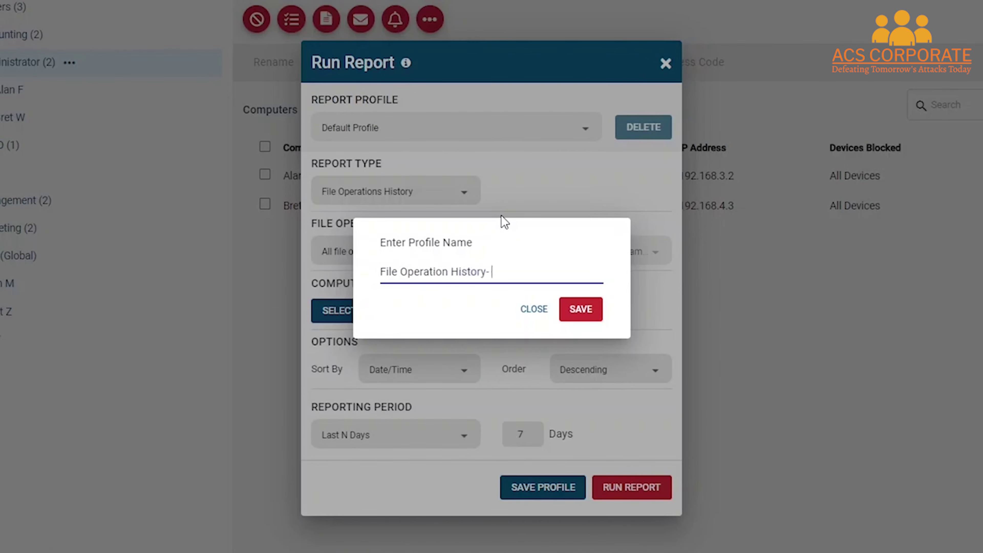
{"action": "type", "text": "Yest"}
{"action": "type", "text": "Las"}
{"action": "type", "text": "t 7 Days"}
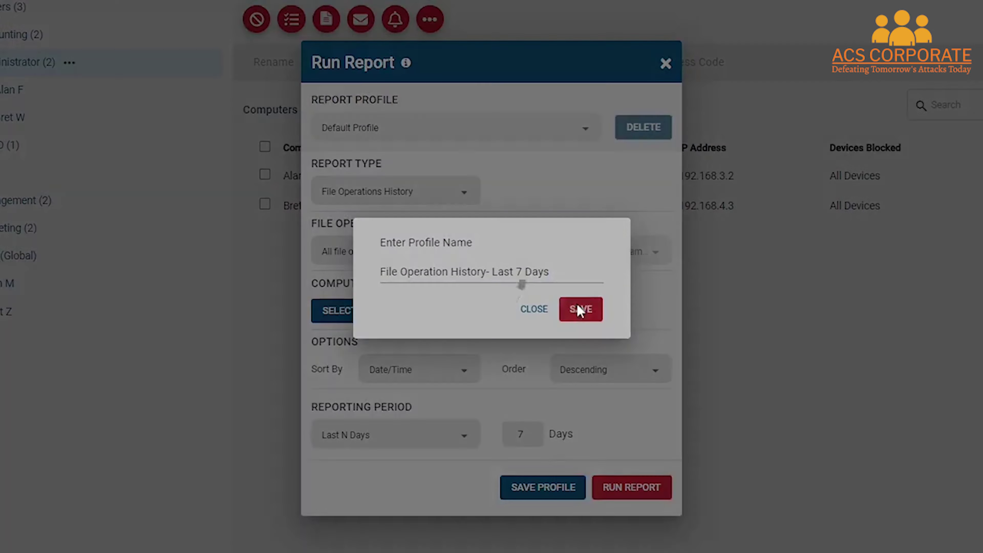
{"action": "left_click", "coordinate": [580, 311]}
Step: Run the File Operations History report and look through the generated PDF
{"action": "left_click", "coordinate": [637, 489]}
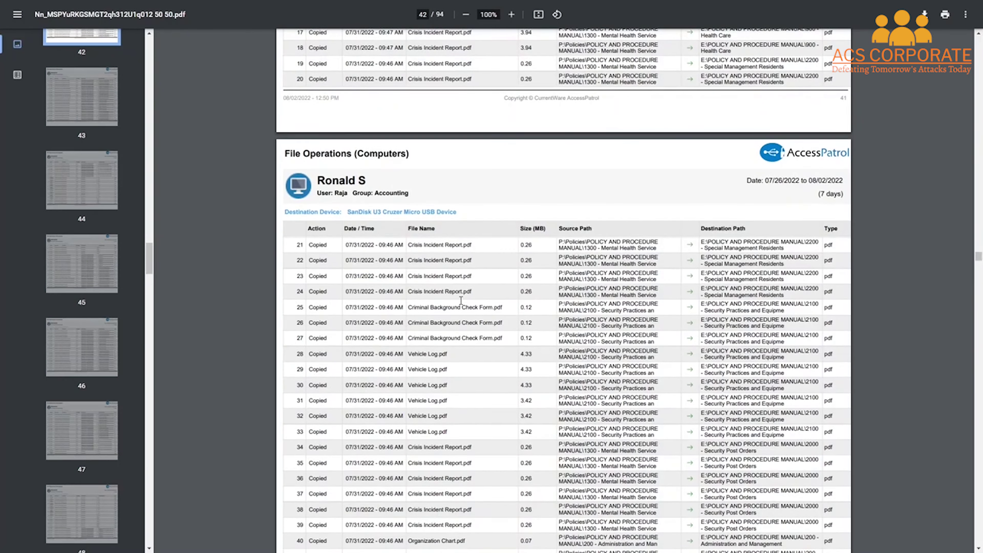
{"action": "scroll", "coordinate": [851, 182], "scroll_direction": "down", "scroll_amount": 1}
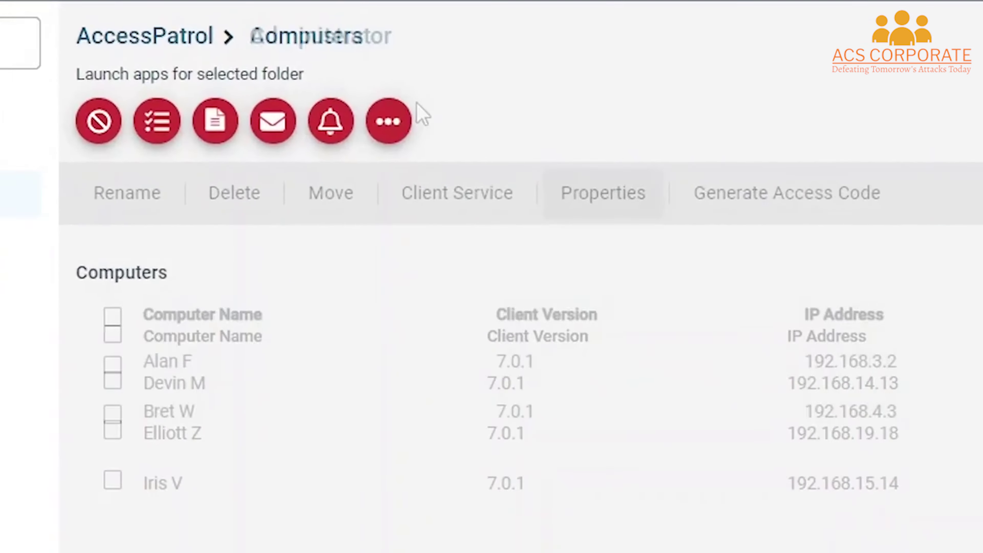
Step: Add genericfile.pdf to the excluded file names in the Administrator group's Exclusion List
{"action": "left_click", "coordinate": [387, 121]}
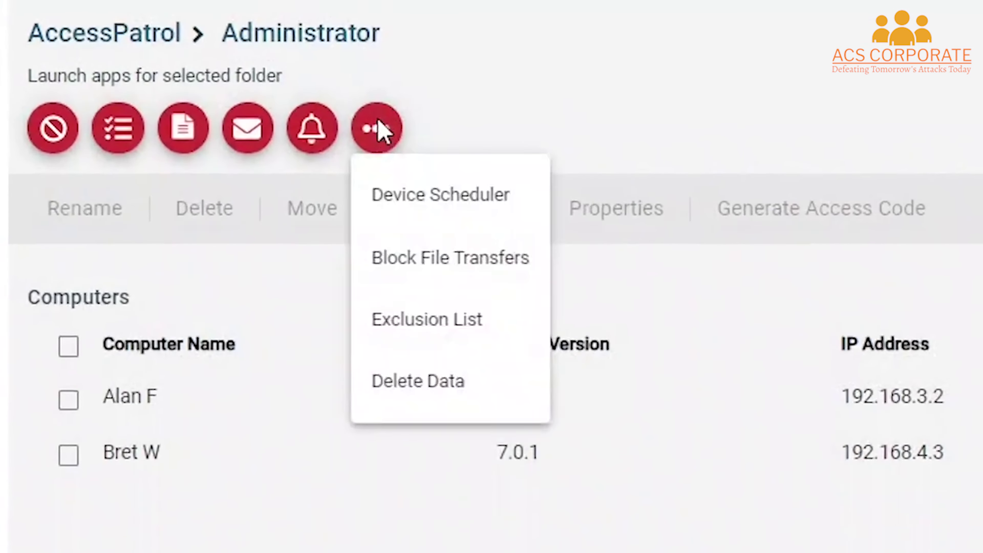
{"action": "left_click", "coordinate": [470, 322]}
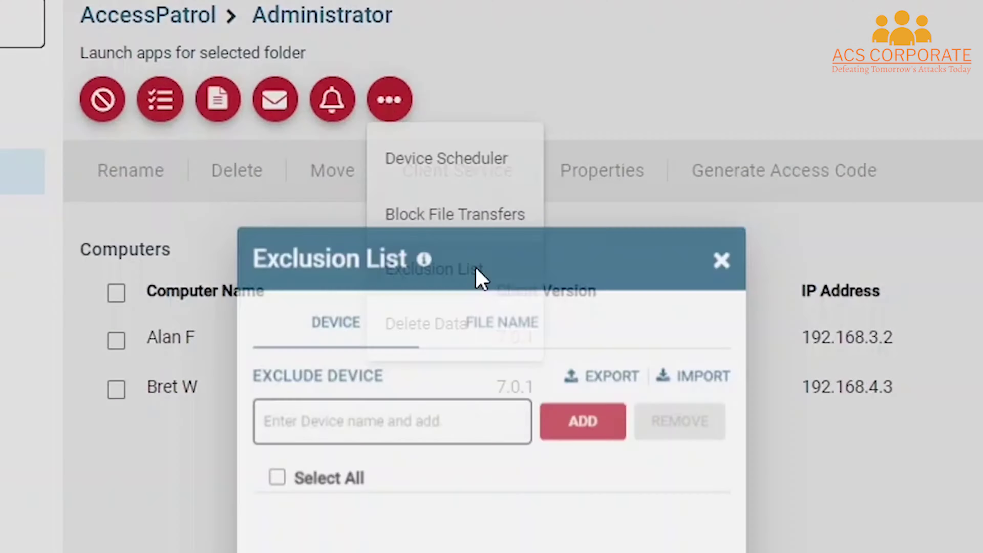
{"action": "left_click", "coordinate": [479, 176]}
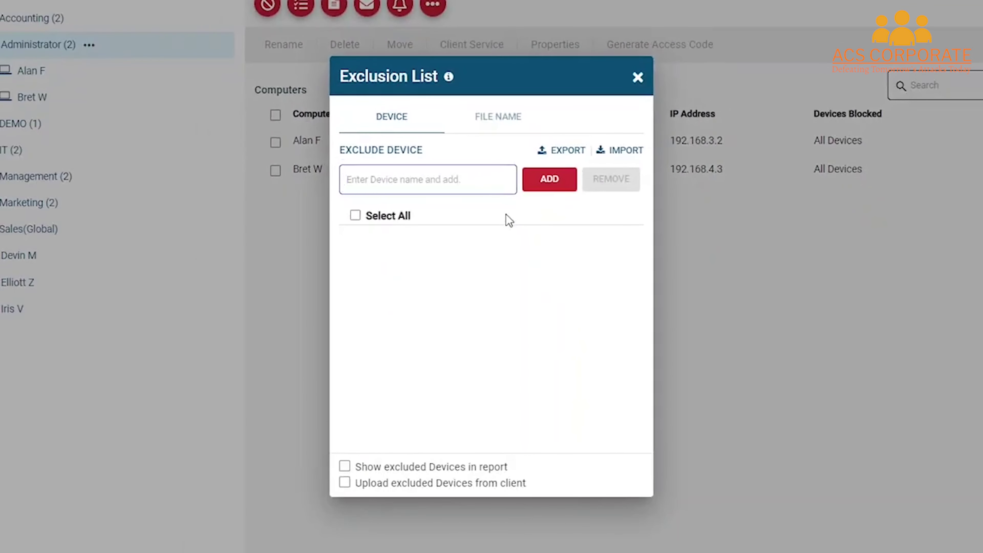
{"action": "left_click", "coordinate": [500, 116]}
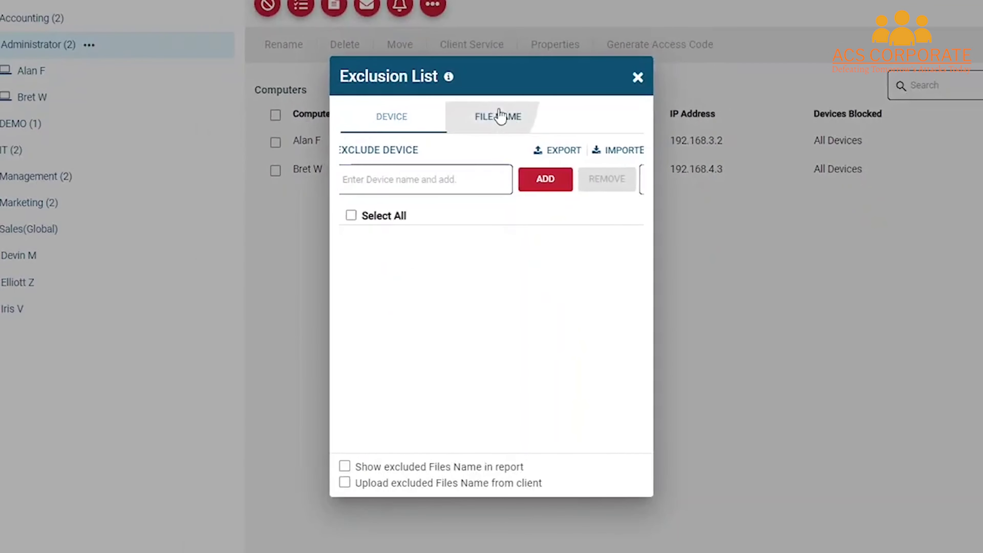
{"action": "left_click", "coordinate": [453, 179]}
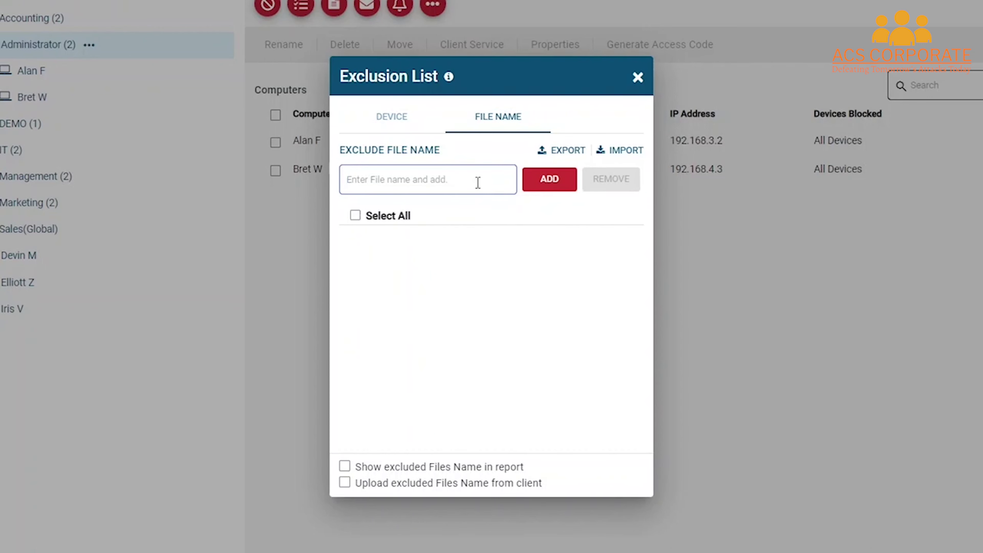
{"action": "type", "text": "genericfile.pdf"}
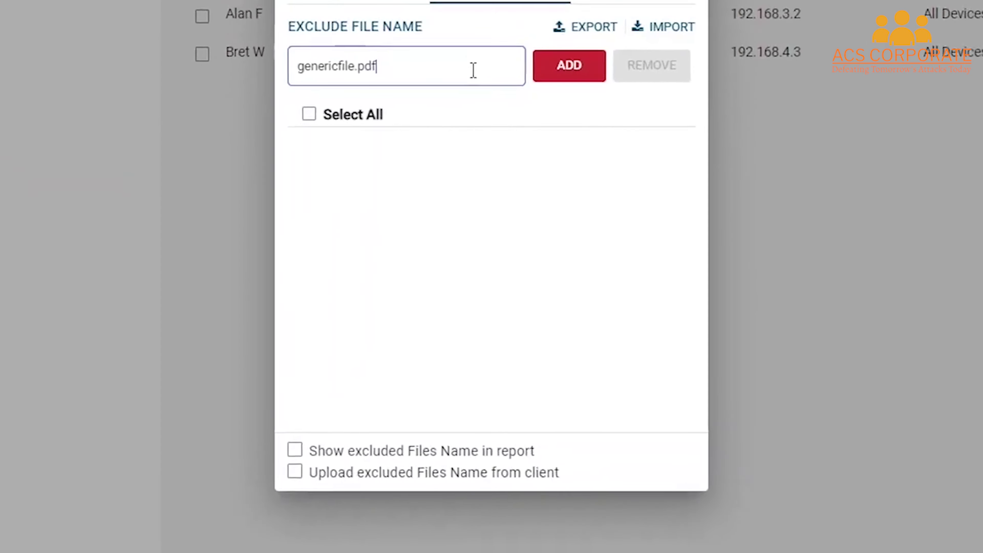
{"action": "left_click", "coordinate": [569, 66]}
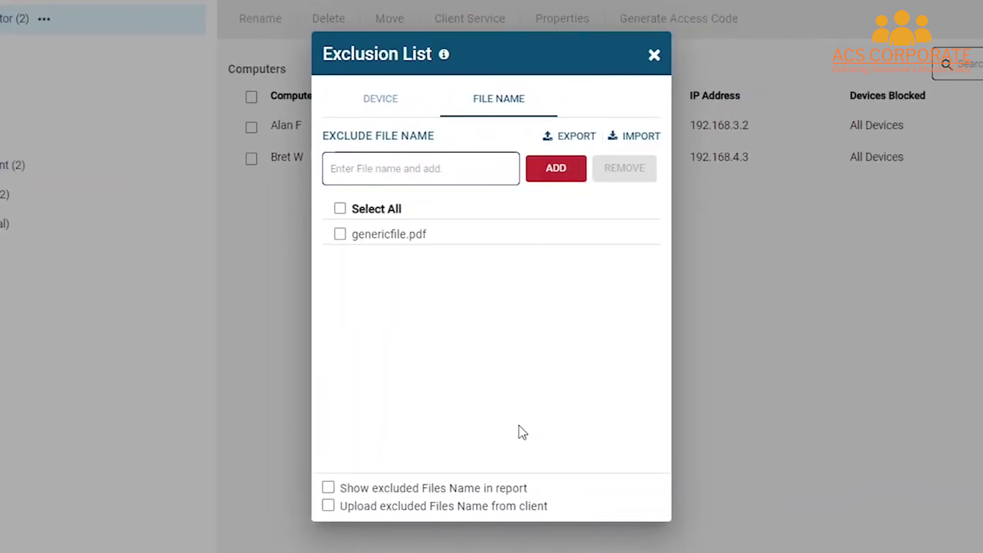
{"action": "left_click", "coordinate": [654, 55]}
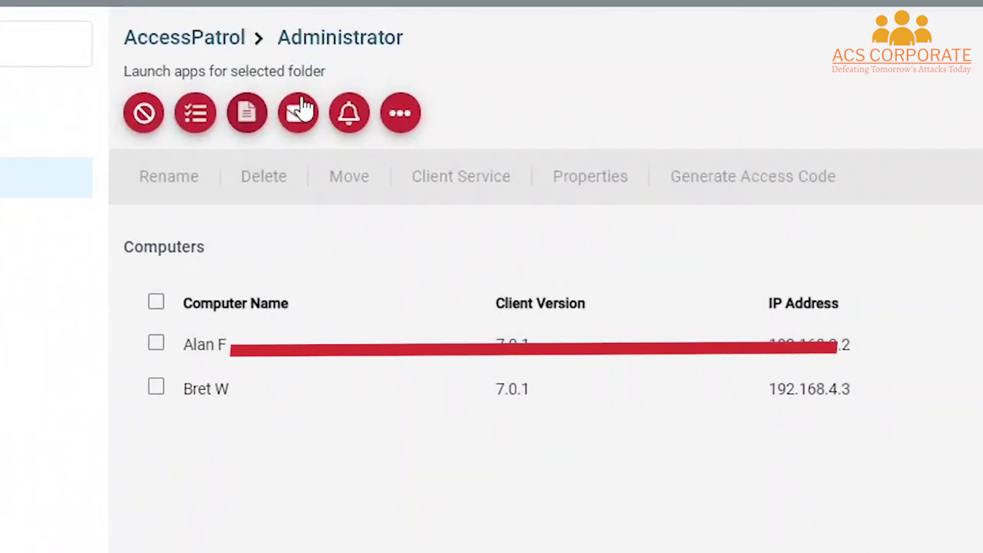
Step: Start a new email report schedule with the recipient's email address, the "File Operation History- Last 7 Days" profile and PDF format
{"action": "left_click", "coordinate": [298, 113]}
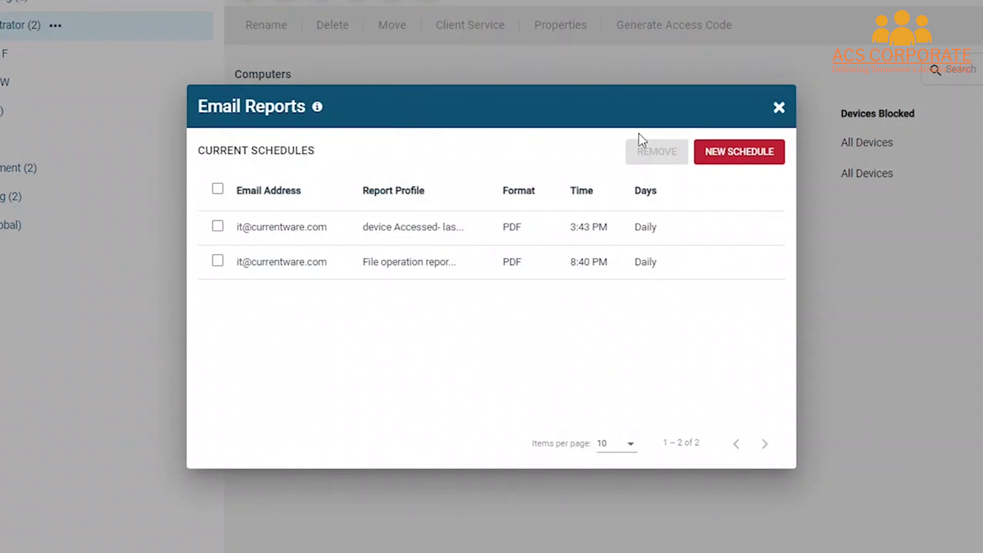
{"action": "left_click", "coordinate": [758, 159]}
{"action": "left_click", "coordinate": [359, 225]}
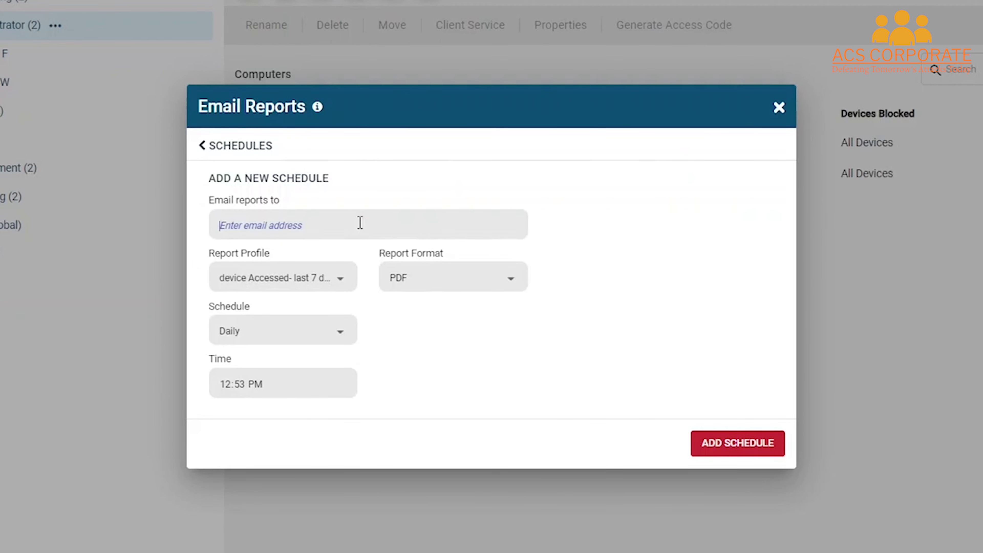
{"action": "type", "text": "test@demovideo.com"}
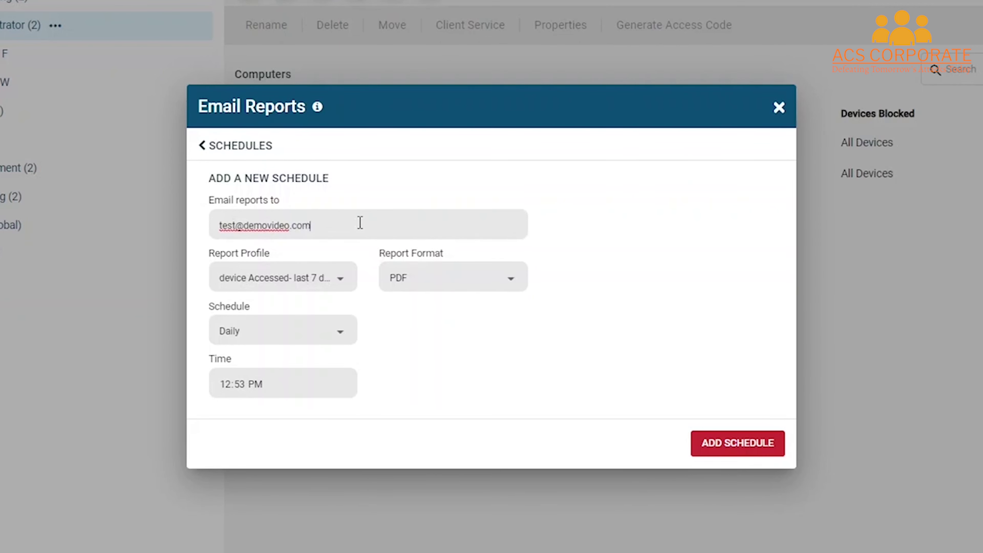
{"action": "left_click", "coordinate": [325, 279]}
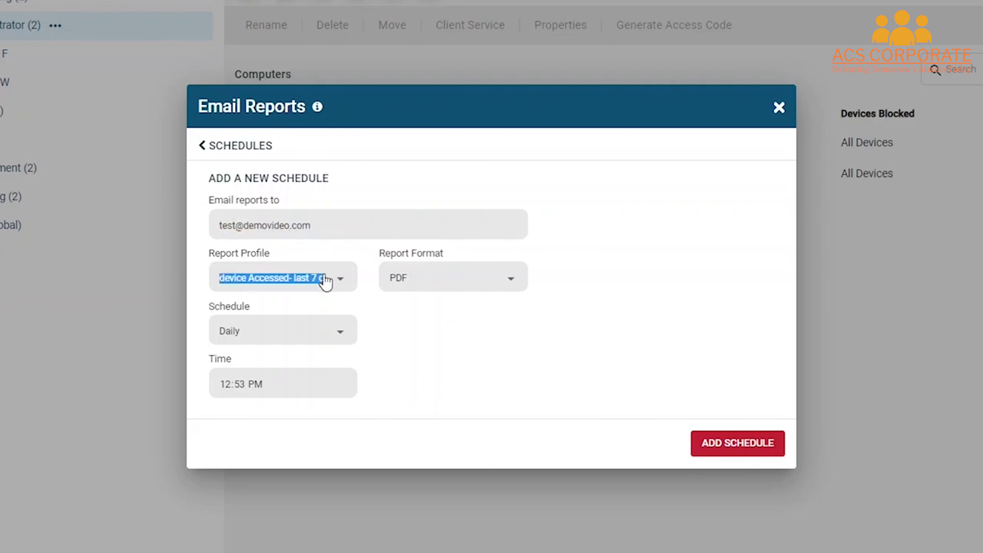
{"action": "left_click", "coordinate": [340, 277]}
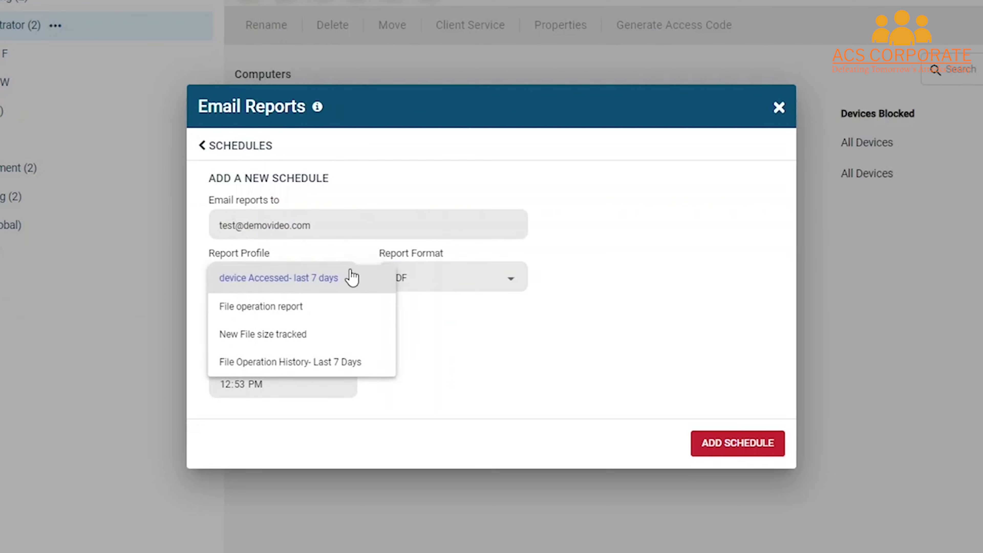
{"action": "left_click", "coordinate": [367, 370]}
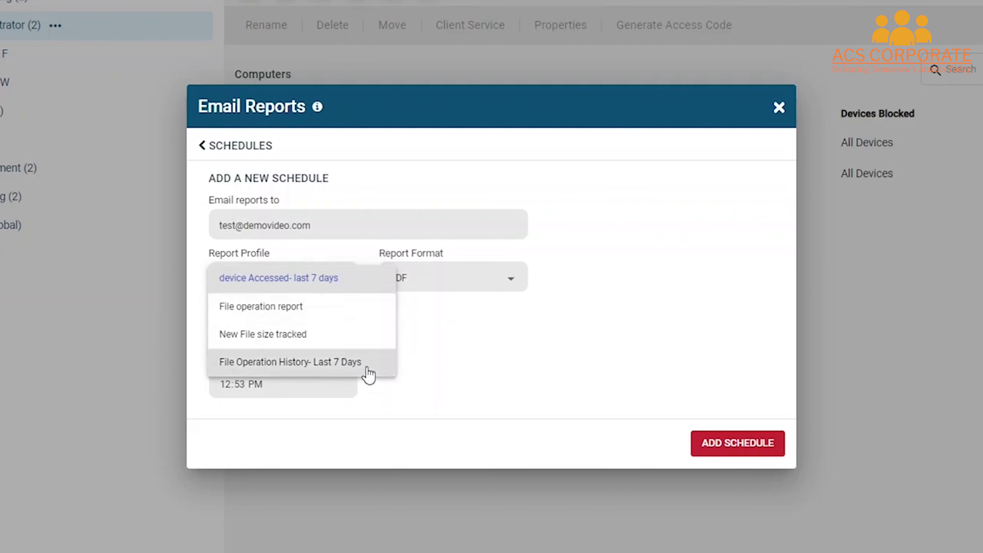
{"action": "left_click", "coordinate": [448, 285]}
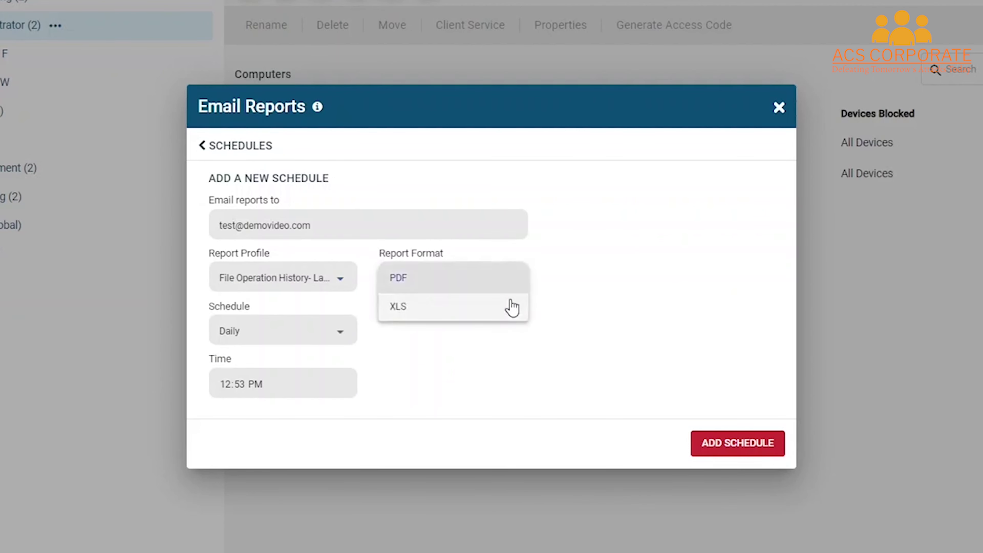
{"action": "left_click", "coordinate": [506, 279]}
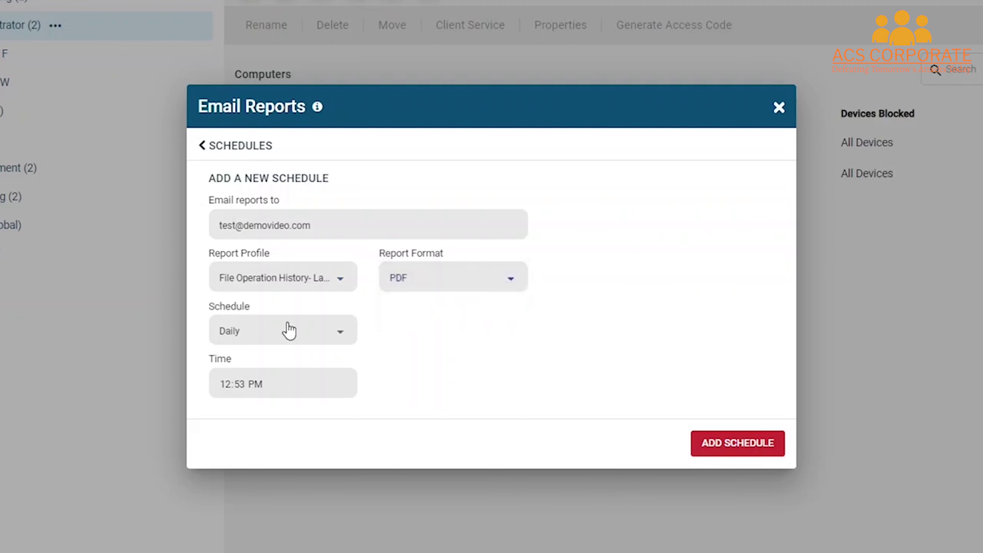
Step: Schedule the report weekly on Monday at 06:00 AM, add the schedule and close Email Reports
{"action": "left_click", "coordinate": [289, 330]}
{"action": "left_click", "coordinate": [298, 361]}
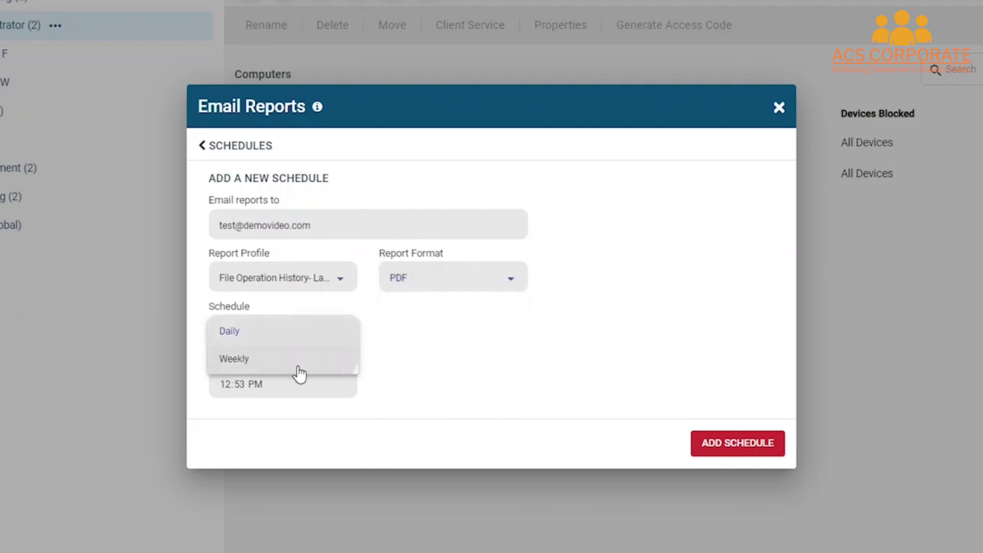
{"action": "left_click", "coordinate": [409, 340]}
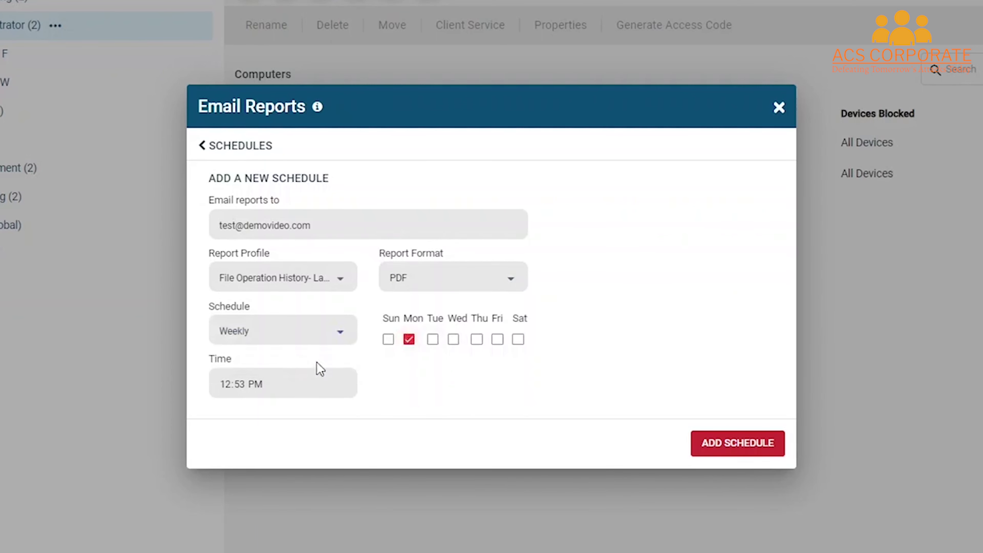
{"action": "left_click", "coordinate": [226, 385]}
{"action": "type", "text": "600a"}
{"action": "left_click", "coordinate": [715, 413]}
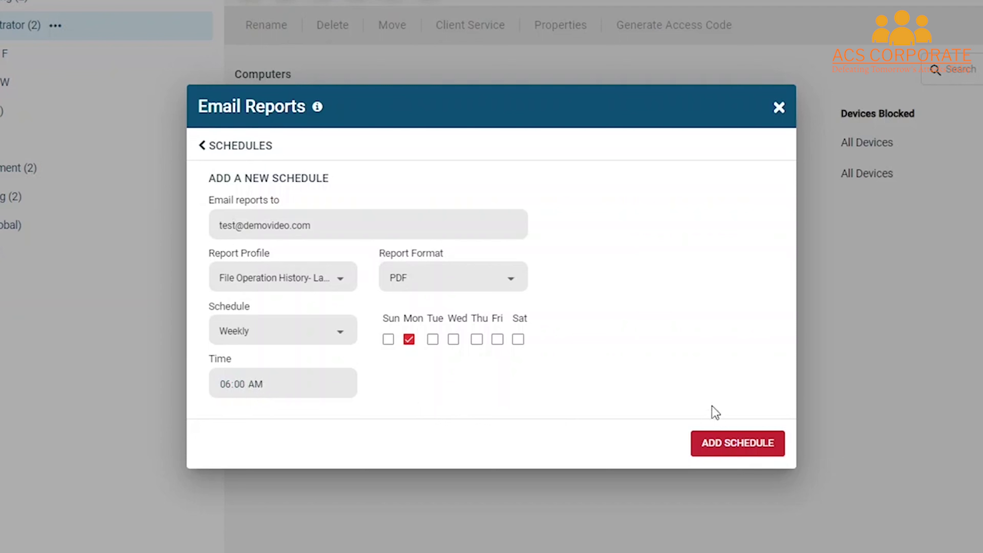
{"action": "left_click", "coordinate": [740, 449]}
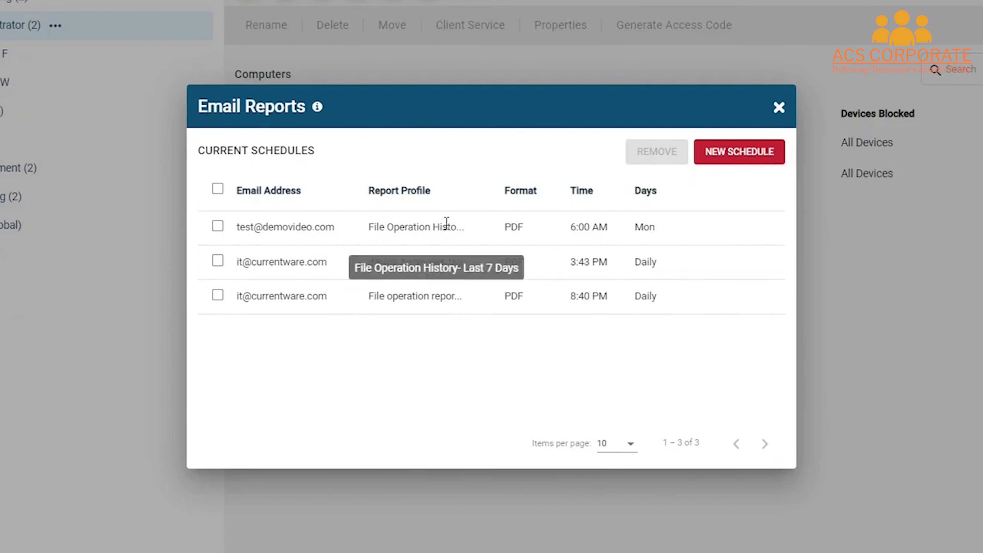
{"action": "left_click", "coordinate": [779, 106]}
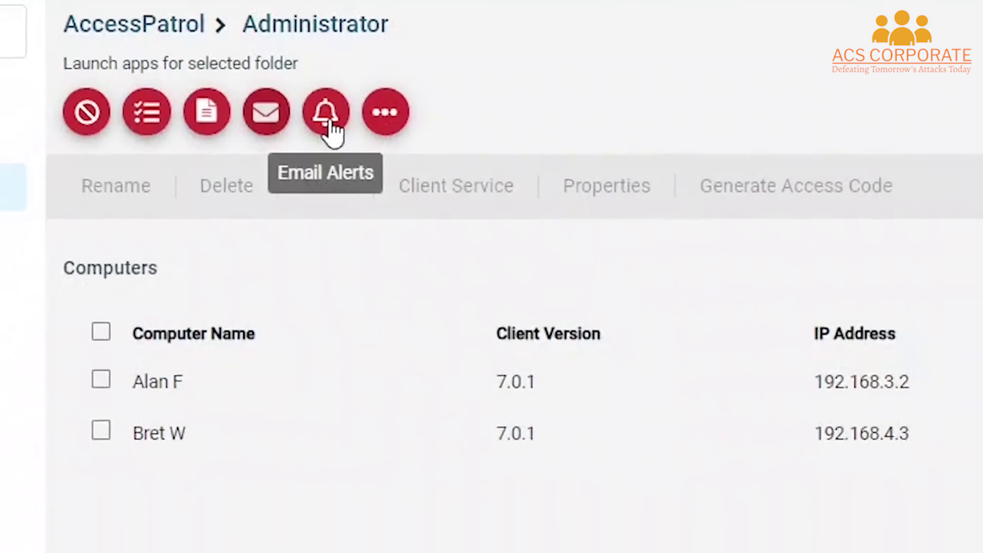
Step: Create a new email alert named "Demo Alert- Files" and fill in the recipient's email address
{"action": "left_click", "coordinate": [315, 162]}
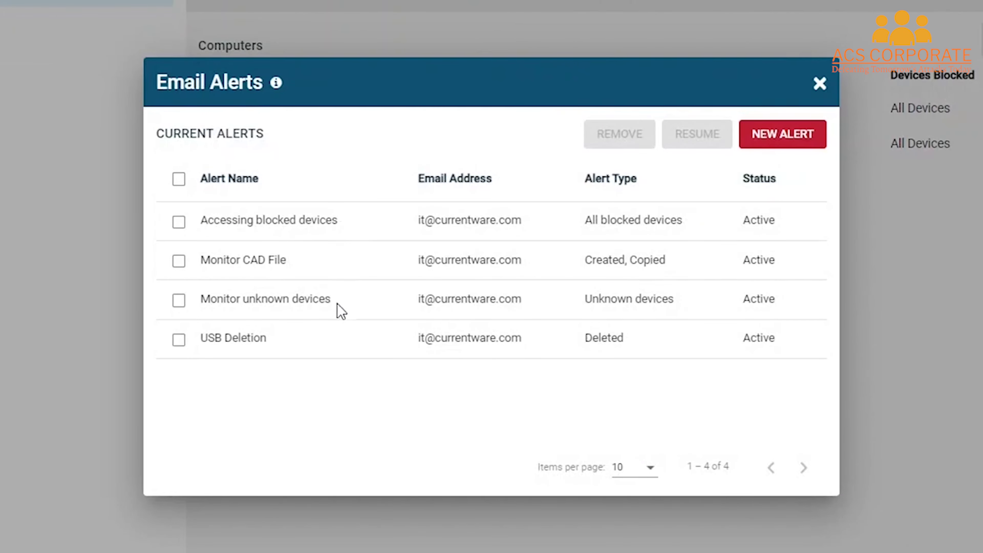
{"action": "left_click", "coordinate": [801, 131]}
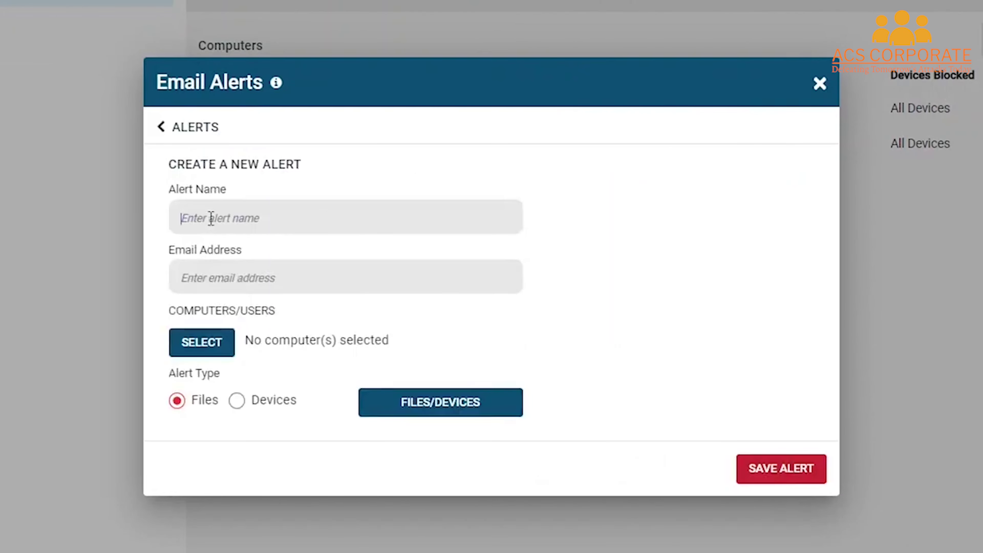
{"action": "left_click", "coordinate": [211, 219]}
{"action": "type", "text": "Demo Alert- Files"}
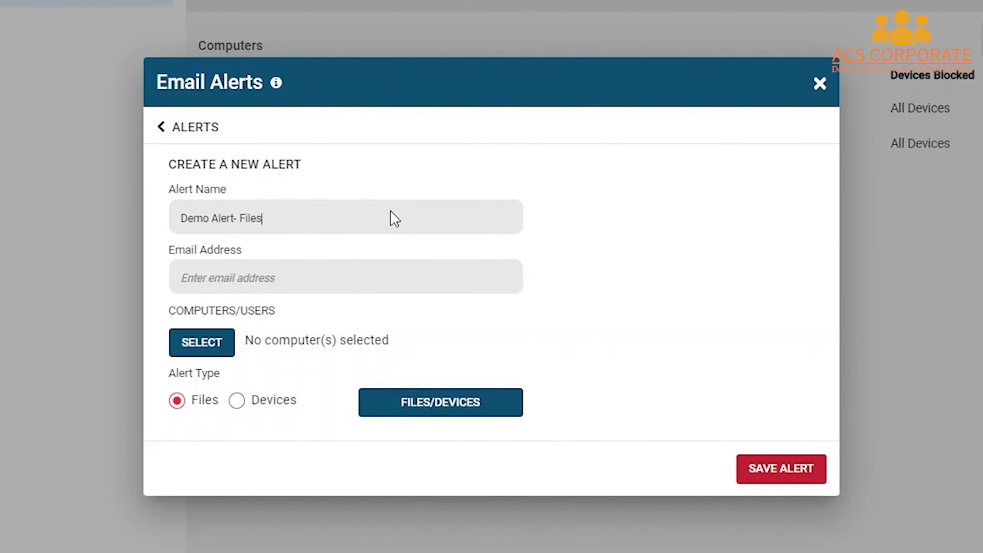
{"action": "left_click", "coordinate": [320, 277]}
{"action": "type", "text": "test@demovideo.com"}
Step: Apply the new alert to the entire Computers folder in PC mode
{"action": "left_click", "coordinate": [201, 343]}
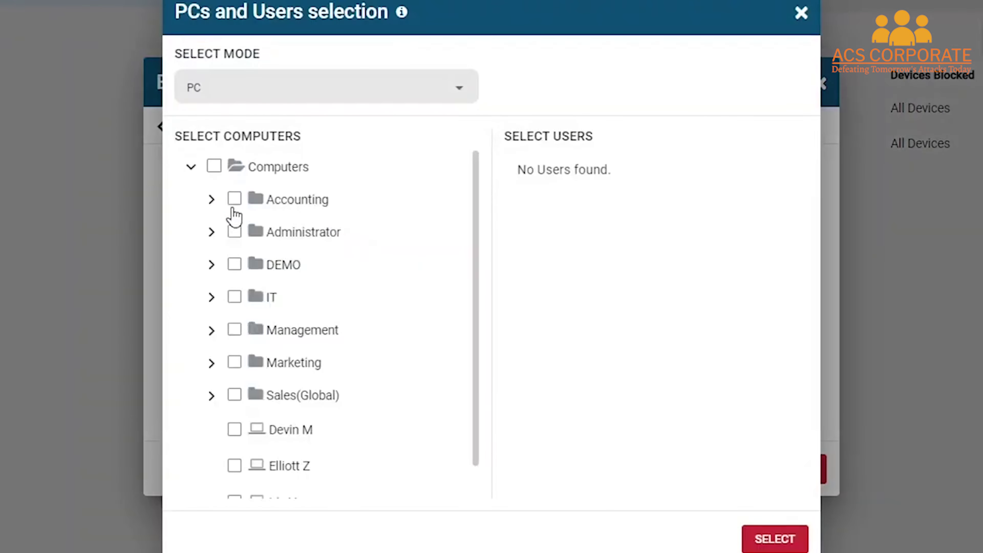
{"action": "left_click", "coordinate": [213, 167]}
{"action": "left_click", "coordinate": [773, 539]}
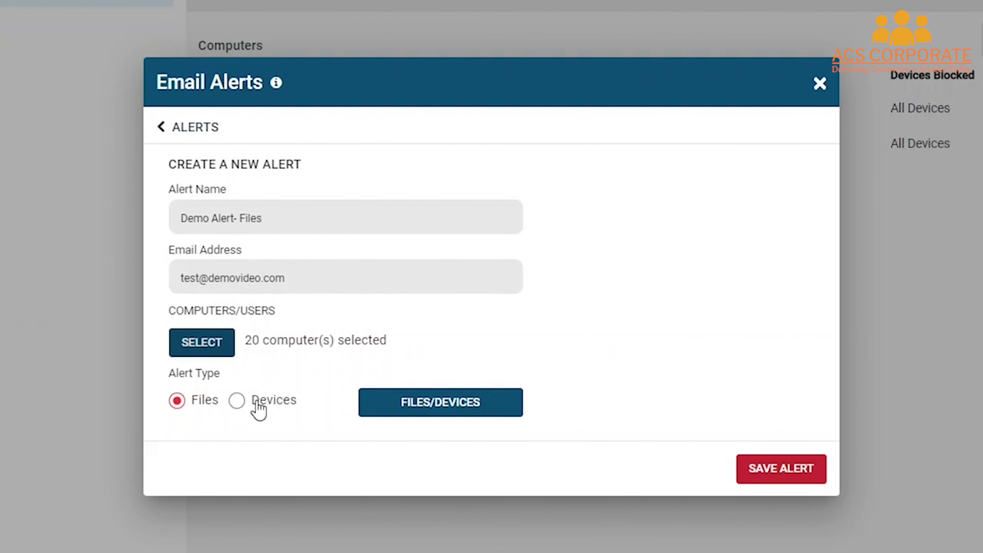
Step: Open the alert's file settings and look through the list of files available for alerts
{"action": "left_click", "coordinate": [421, 403]}
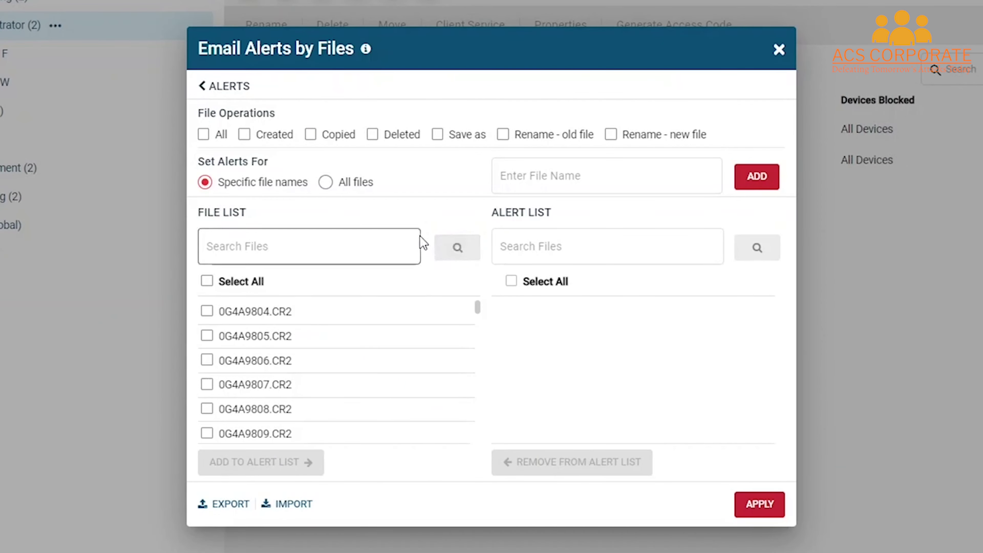
{"action": "mouse_move", "coordinate": [388, 396]}
{"action": "scroll", "coordinate": [385, 392], "scroll_direction": "down", "scroll_amount": 20}
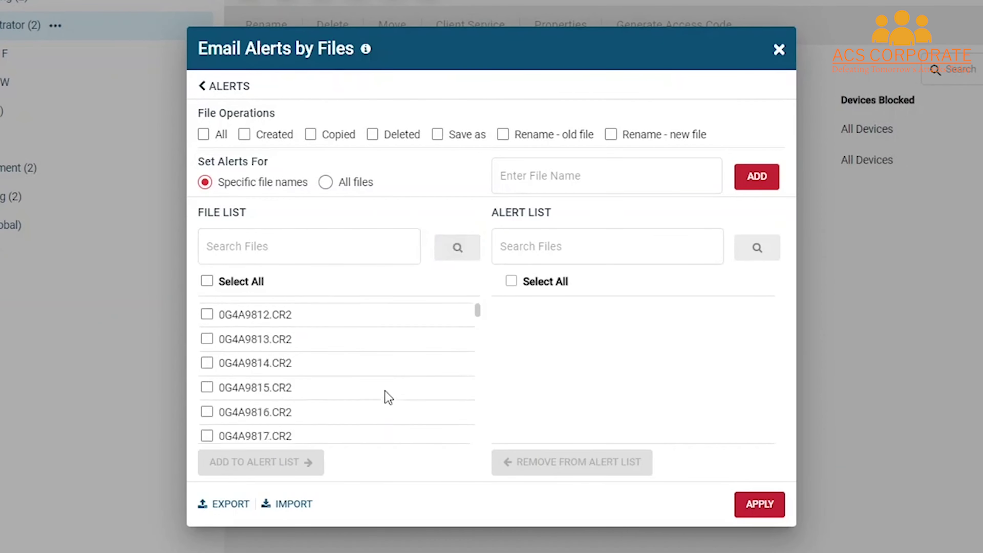
{"action": "scroll", "coordinate": [387, 388], "scroll_direction": "down", "scroll_amount": 20}
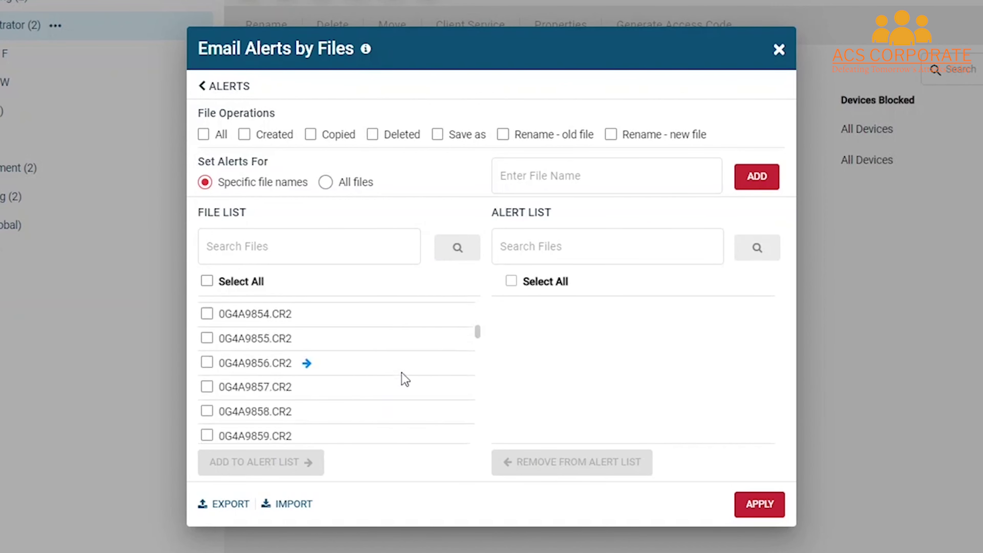
{"action": "scroll", "coordinate": [402, 377], "scroll_direction": "down", "scroll_amount": 20}
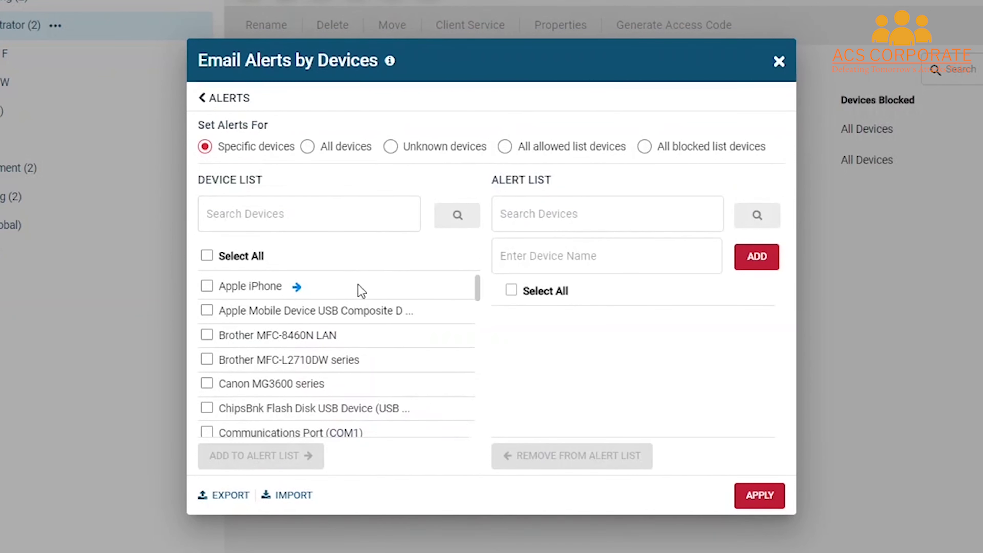
Step: Add Generic USB Flash Disk USB Device, HL-DT-ST DVD+-RW GU90N and HP HD Camera to the specific-device alert list
{"action": "scroll", "coordinate": [304, 291], "scroll_direction": "down", "scroll_amount": 6}
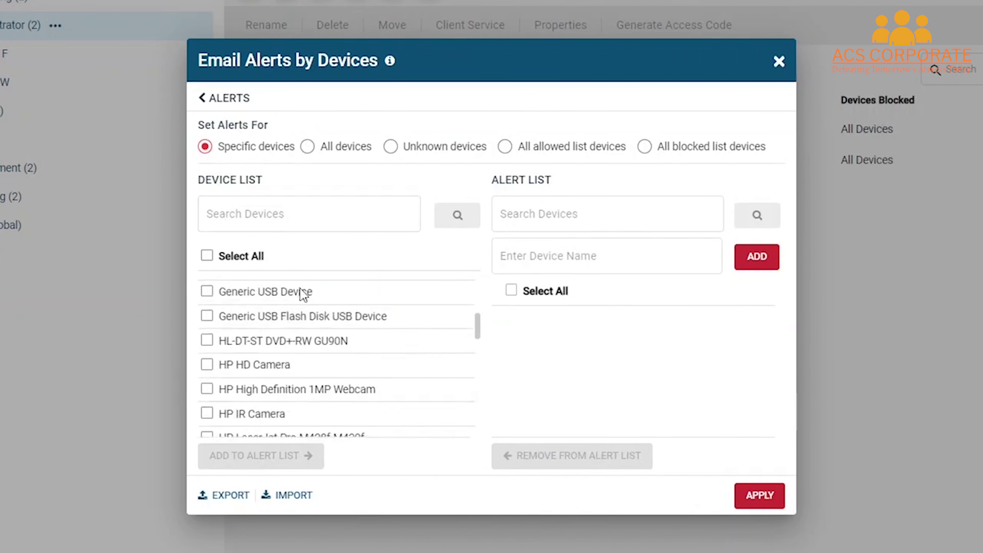
{"action": "left_click", "coordinate": [206, 316]}
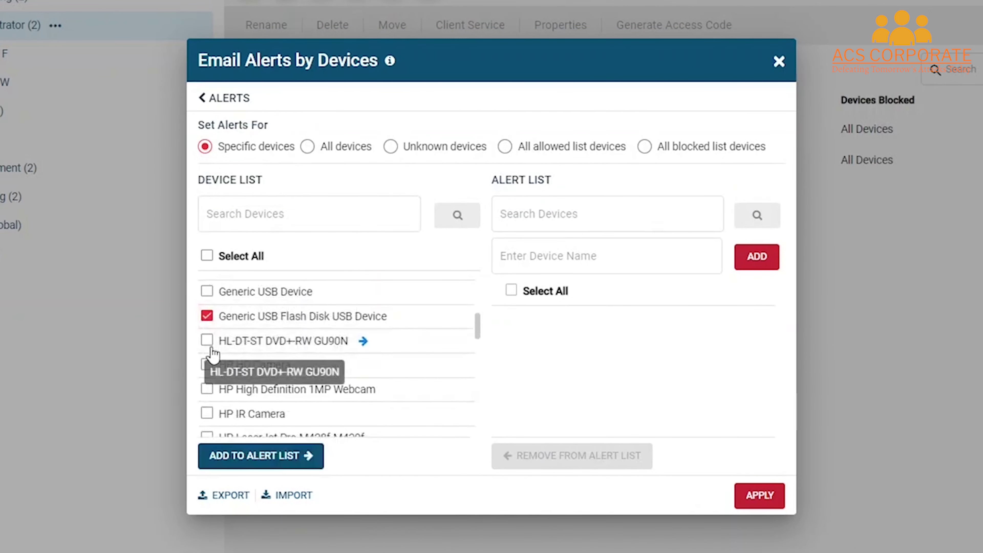
{"action": "left_click", "coordinate": [206, 340]}
{"action": "left_click", "coordinate": [207, 365]}
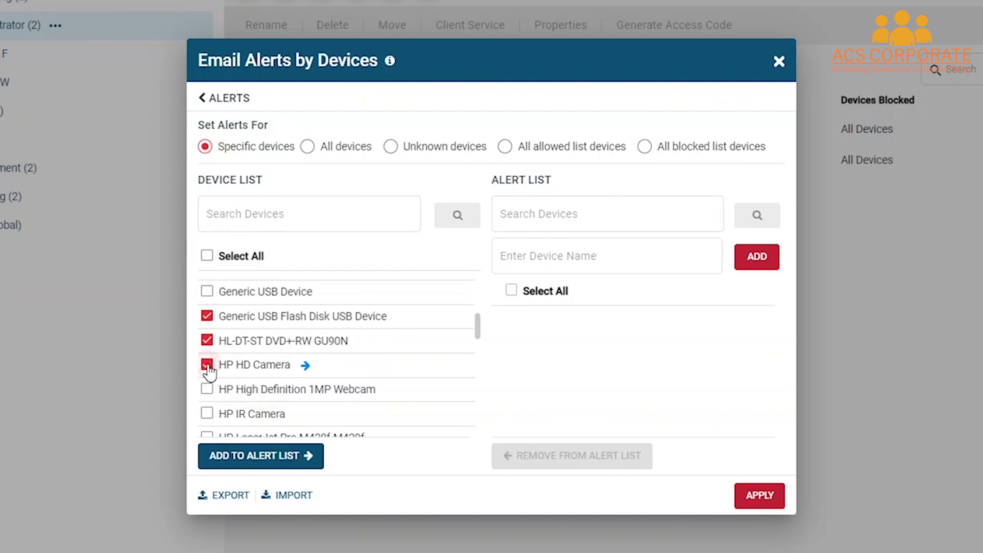
{"action": "left_click", "coordinate": [290, 456]}
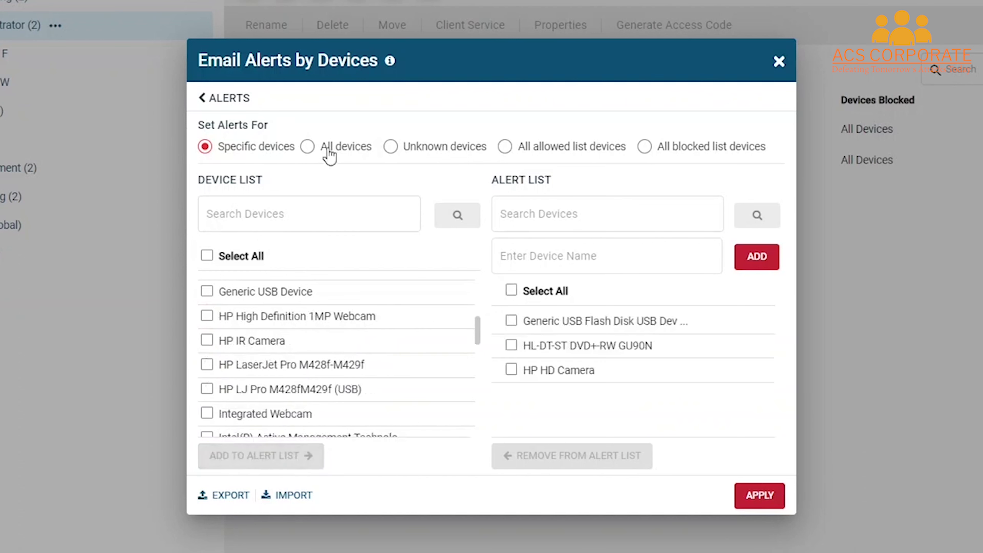
{"action": "left_click", "coordinate": [322, 156]}
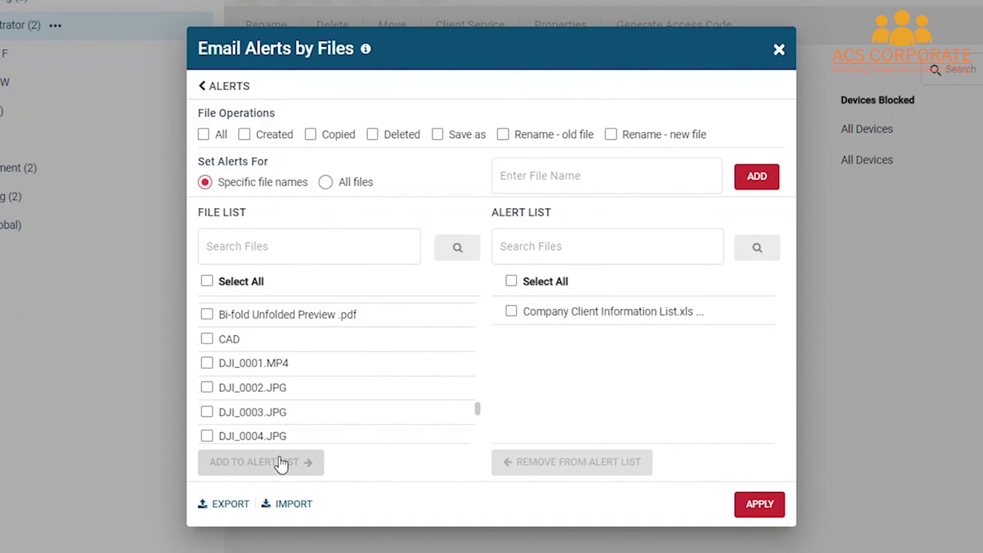
Step: Enable all file operations for the Company Client Information List.xlsx alert and apply the file settings
{"action": "left_click", "coordinate": [213, 134]}
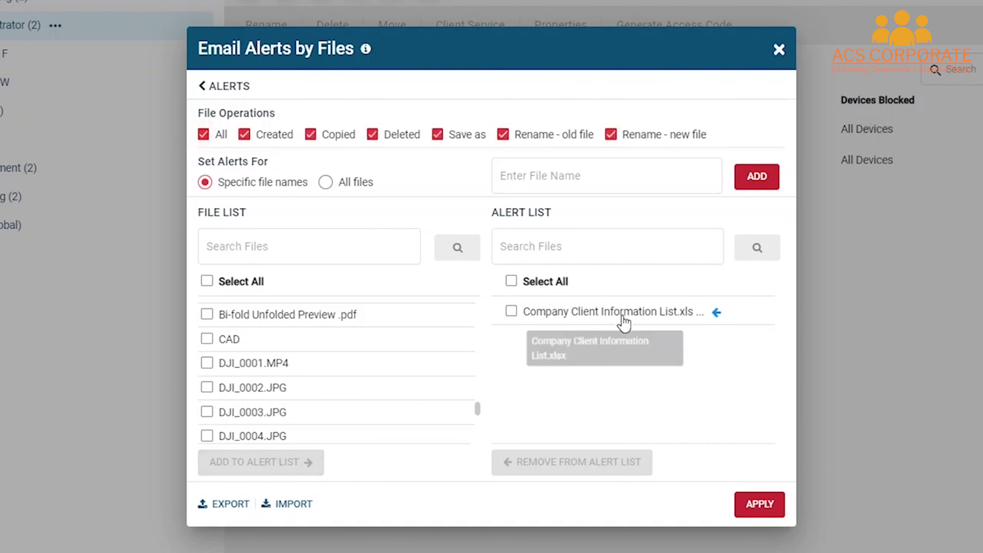
{"action": "left_click", "coordinate": [765, 506]}
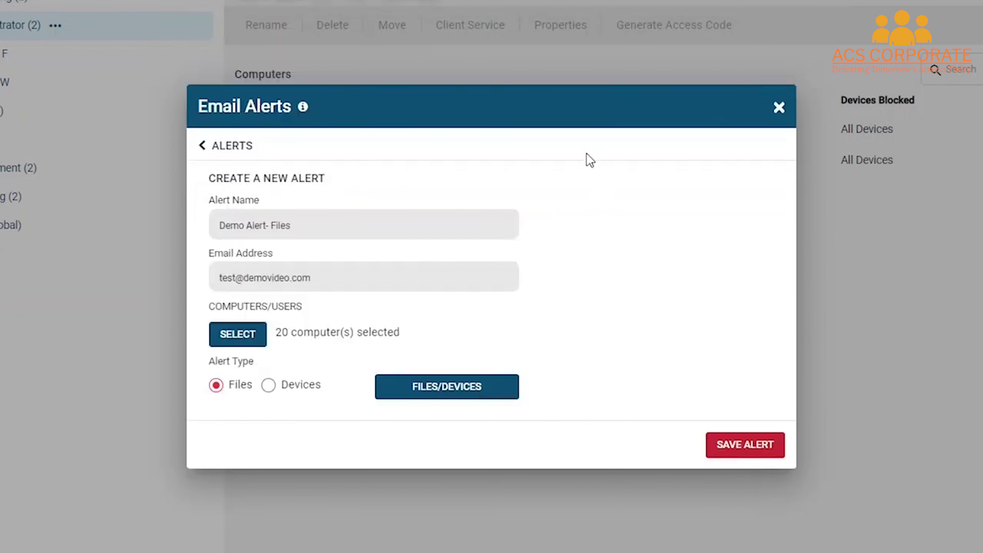